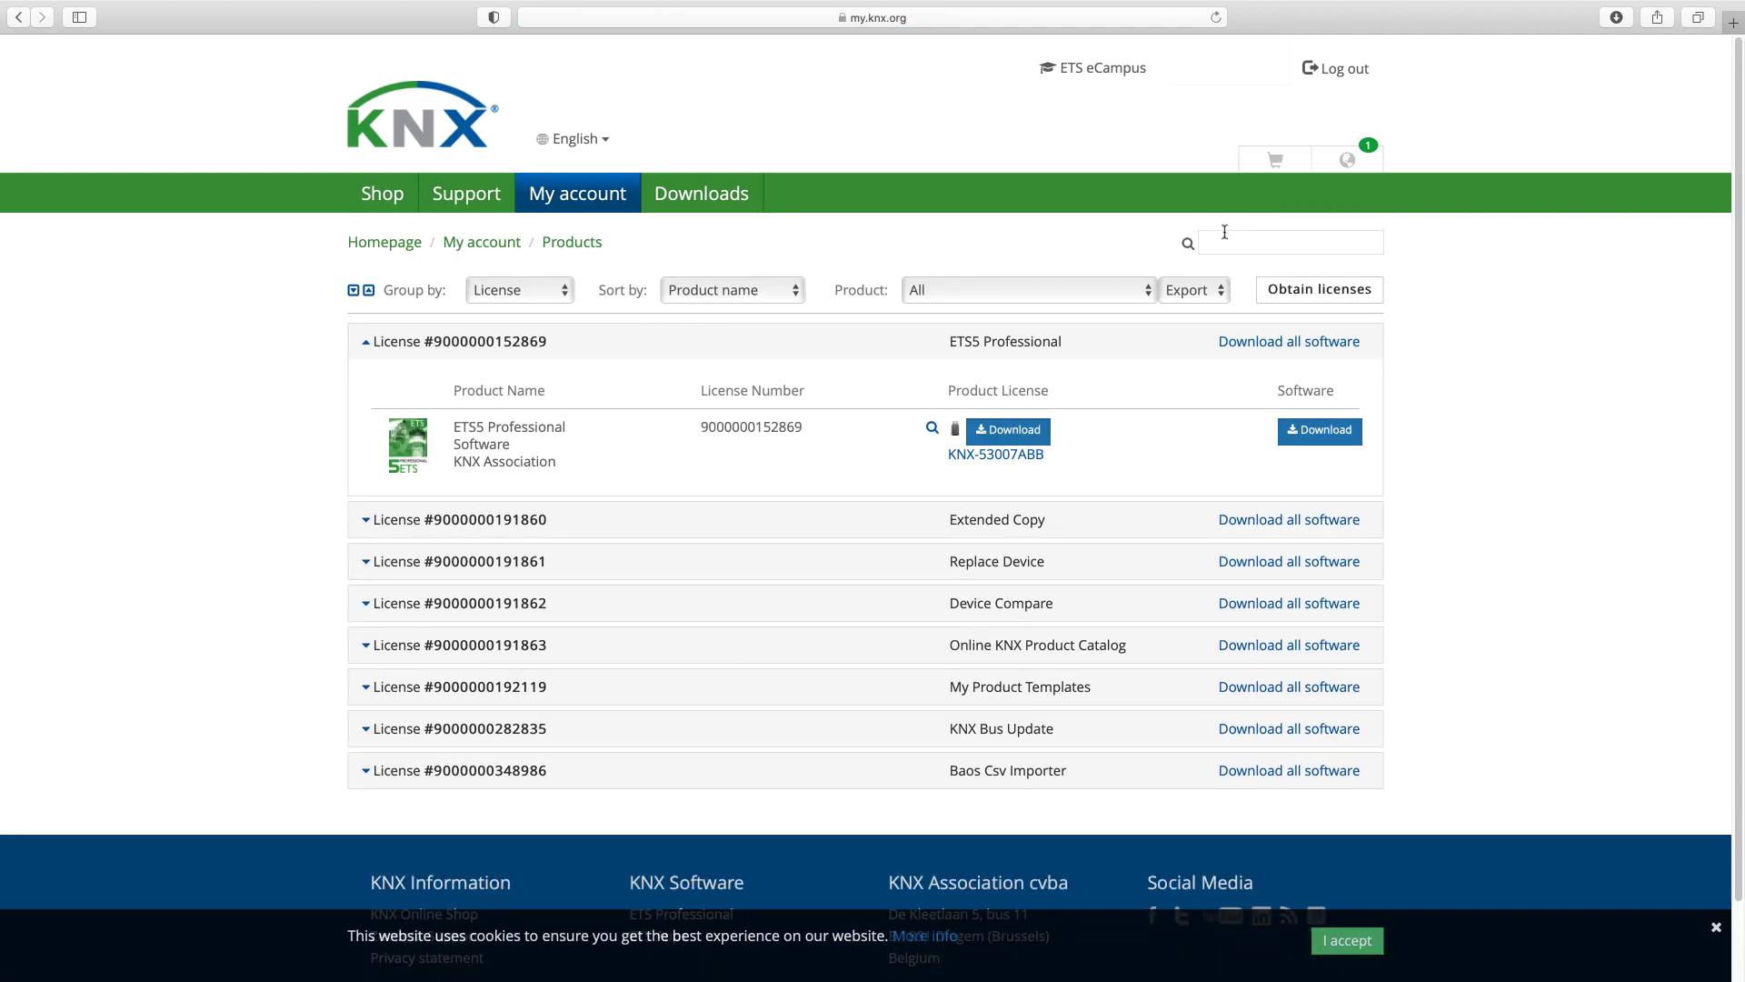
Download the Baos Csv Importer software from its license entry and open the downloaded file
left_click(702, 769)
scroll(700, 768, "down", 3)
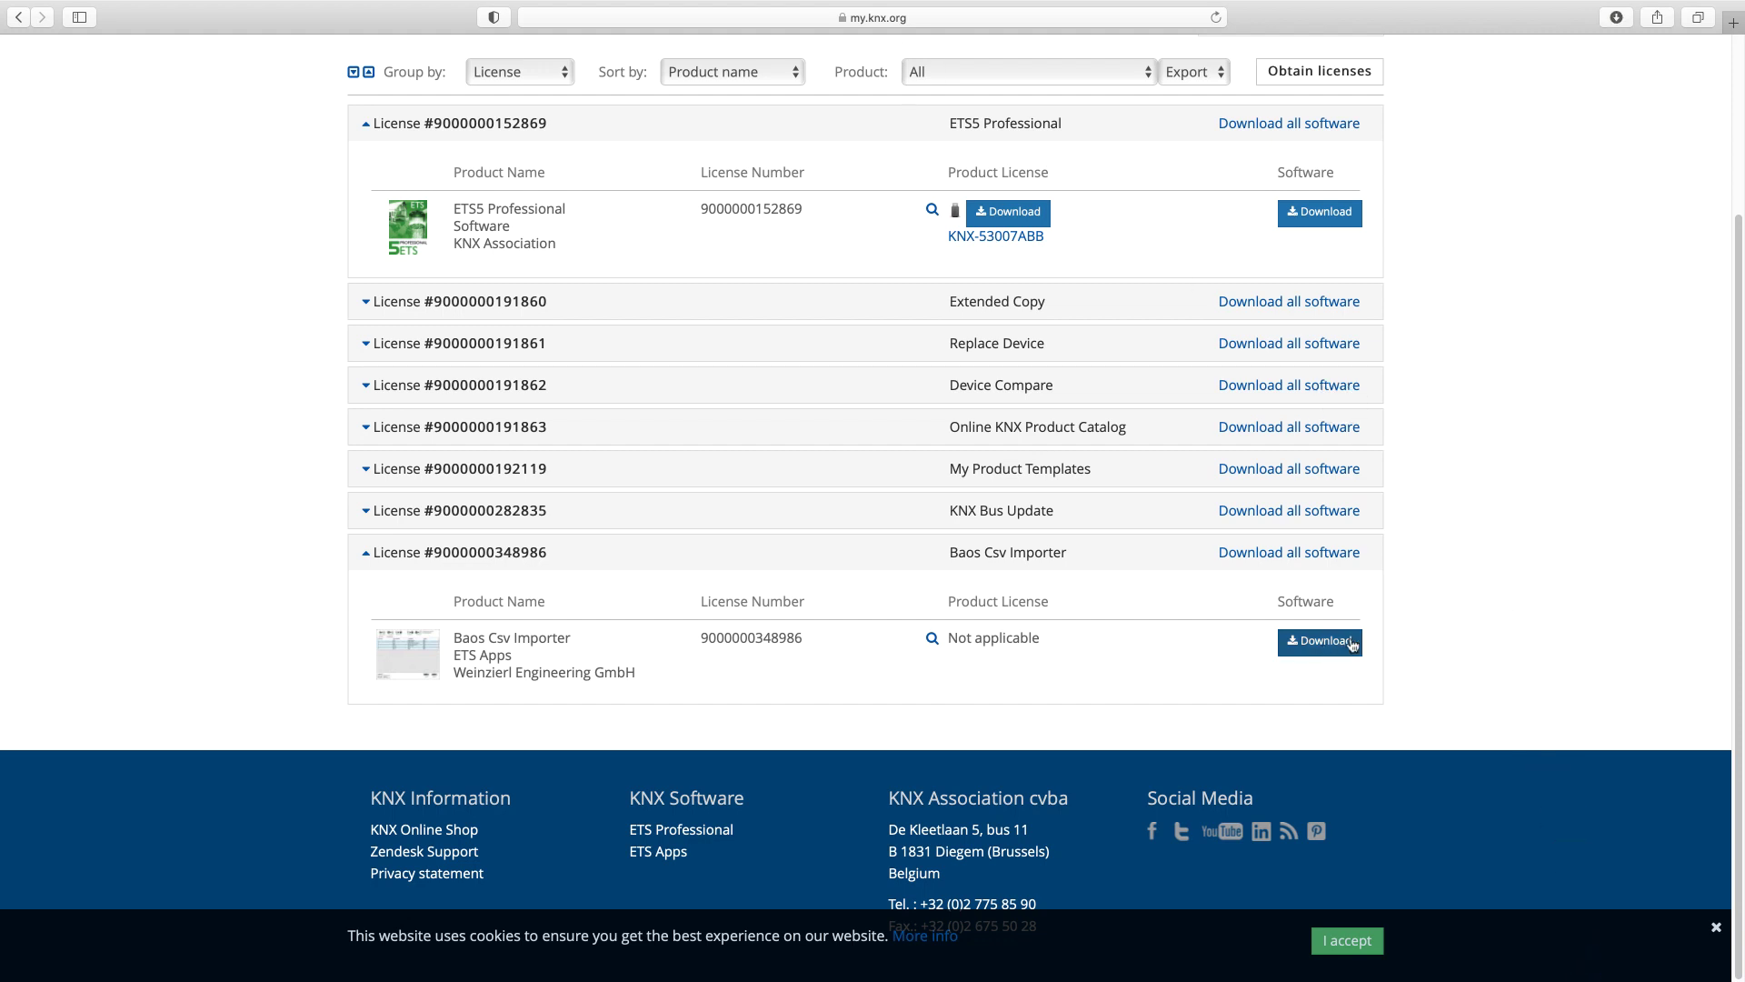
left_click(1615, 17)
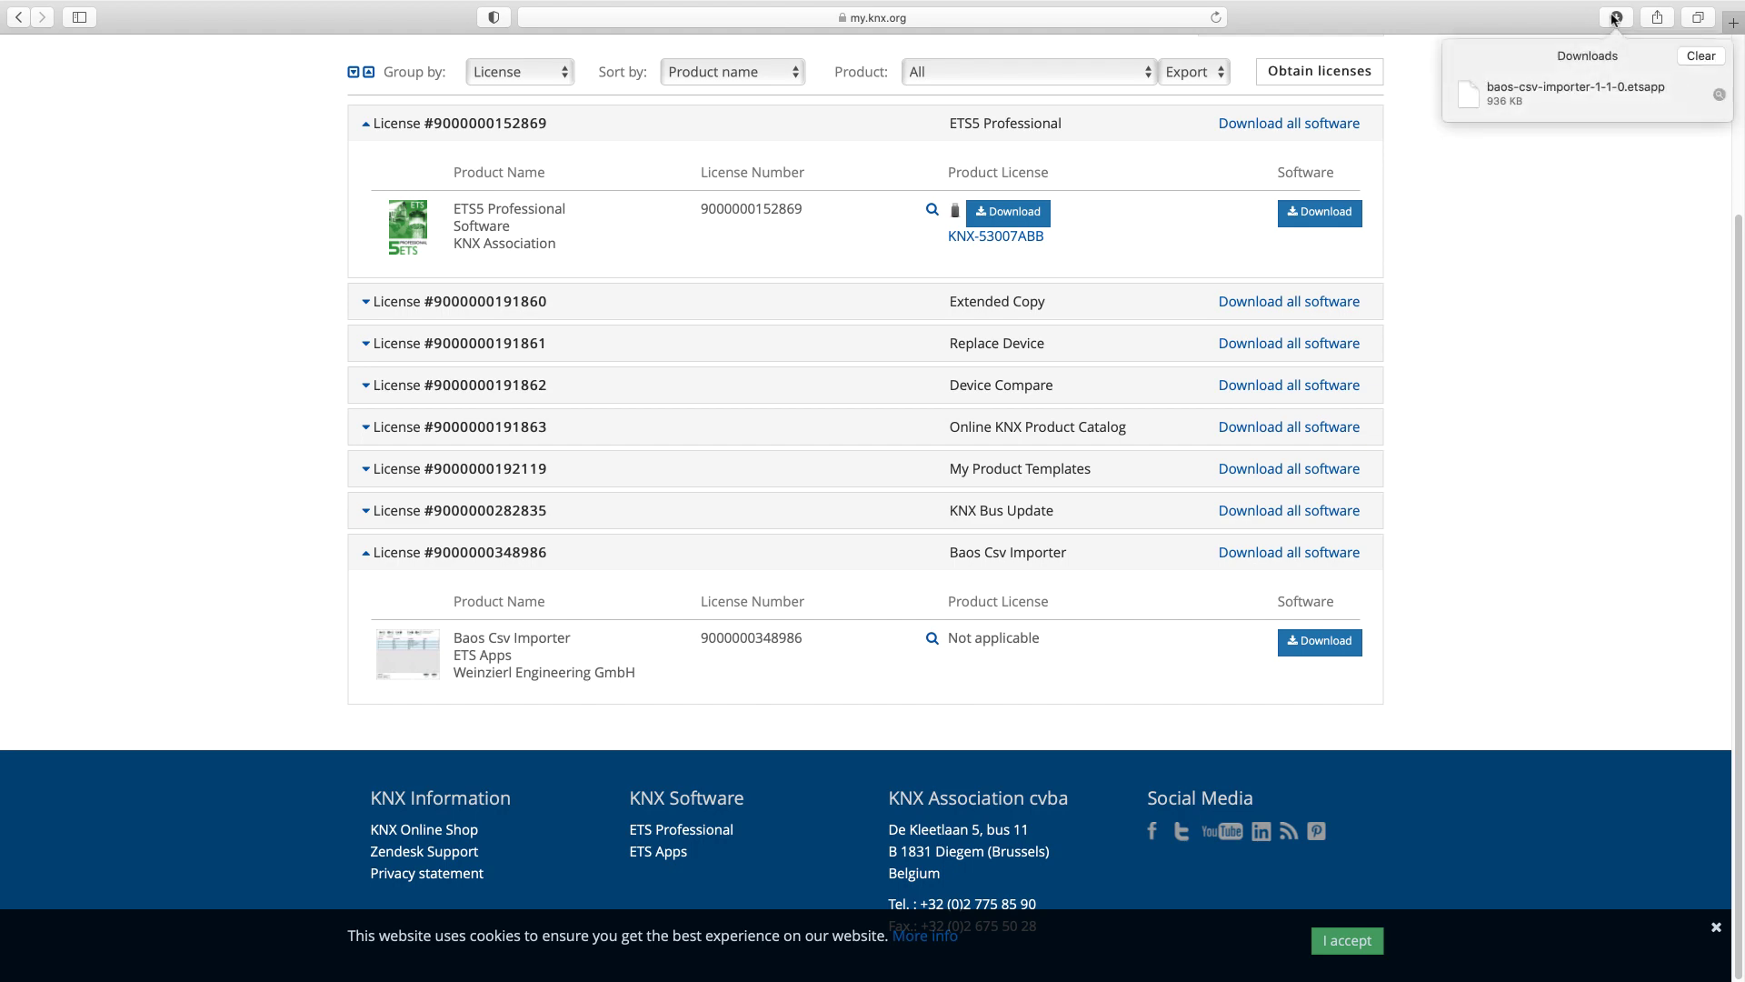
double_click(1568, 94)
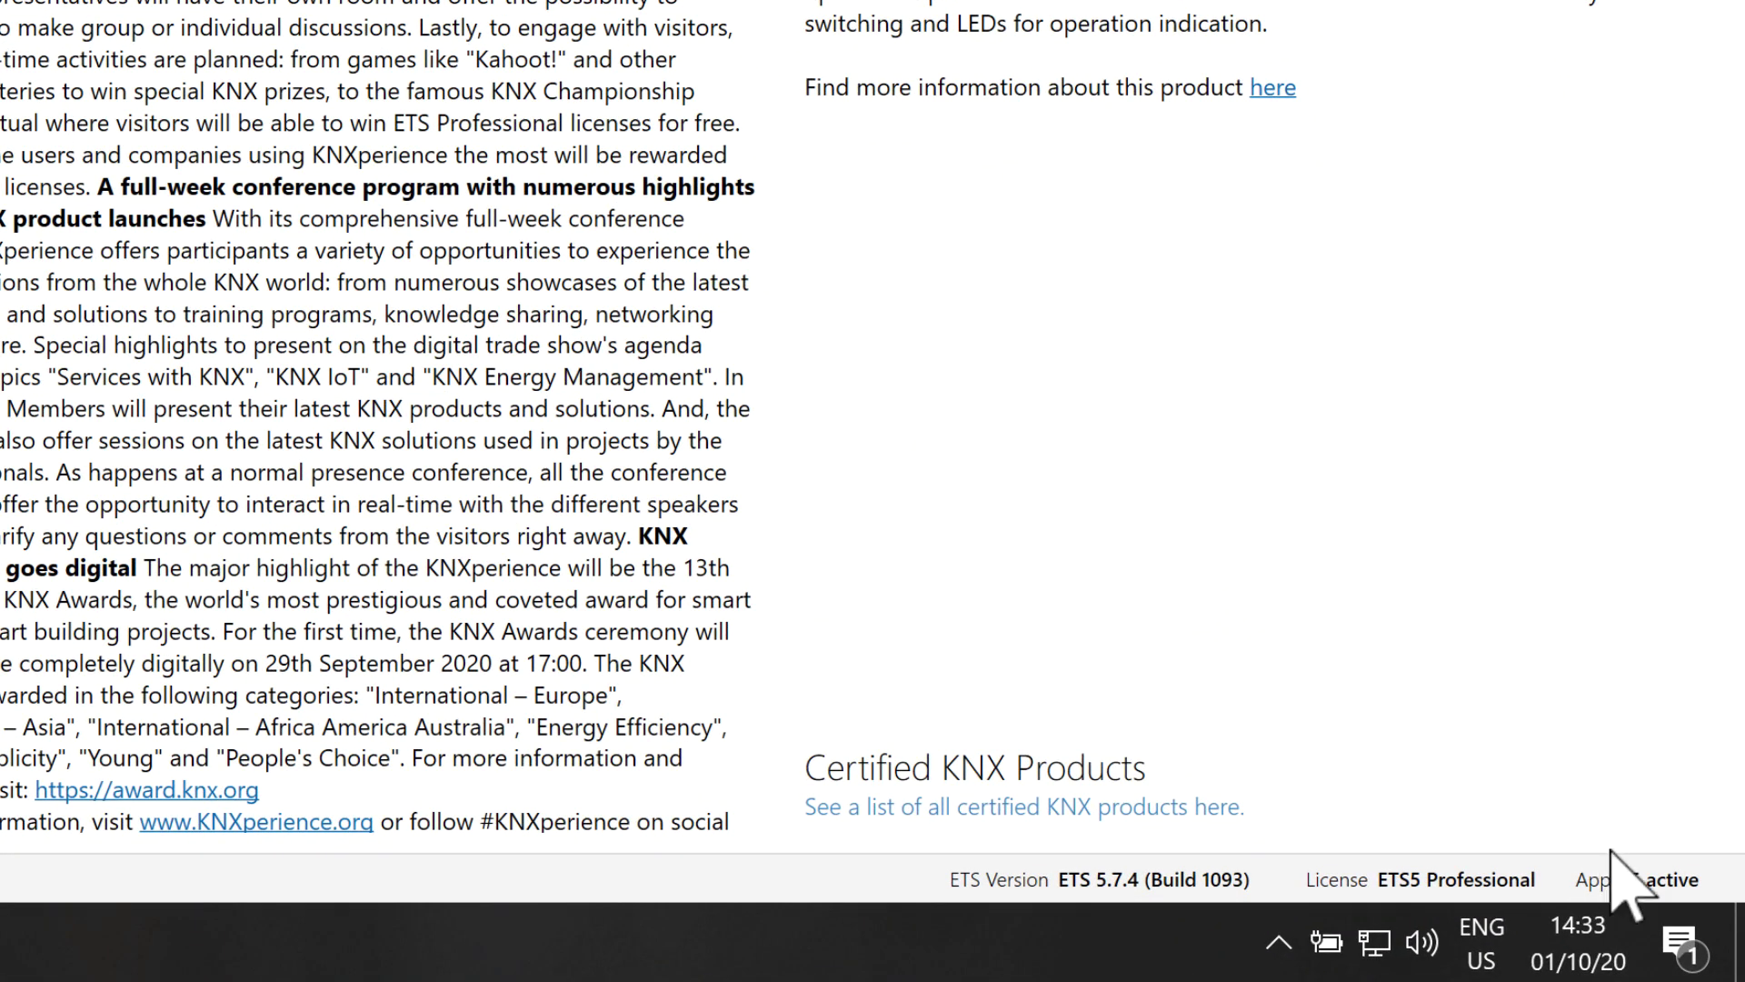
In ETS5, install the Baos Csv Importer app from baos-csv-importer-1-1-0.etsapp and close the list of apps
left_click(1636, 880)
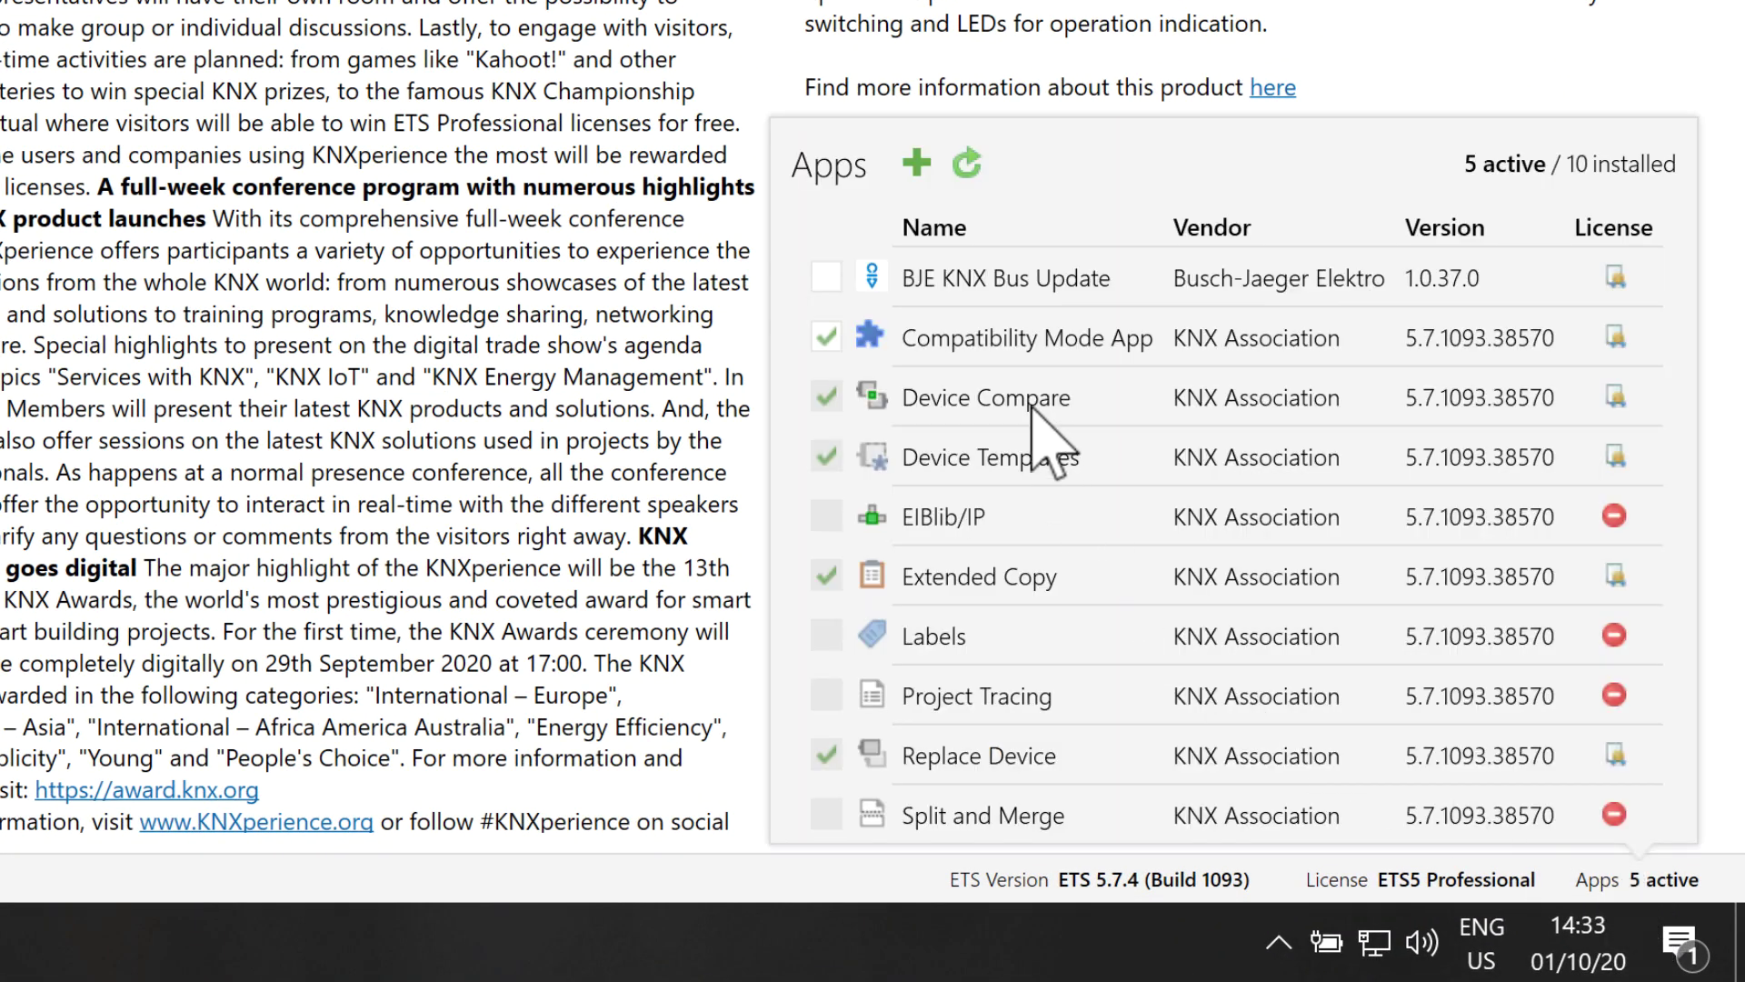
left_click(916, 160)
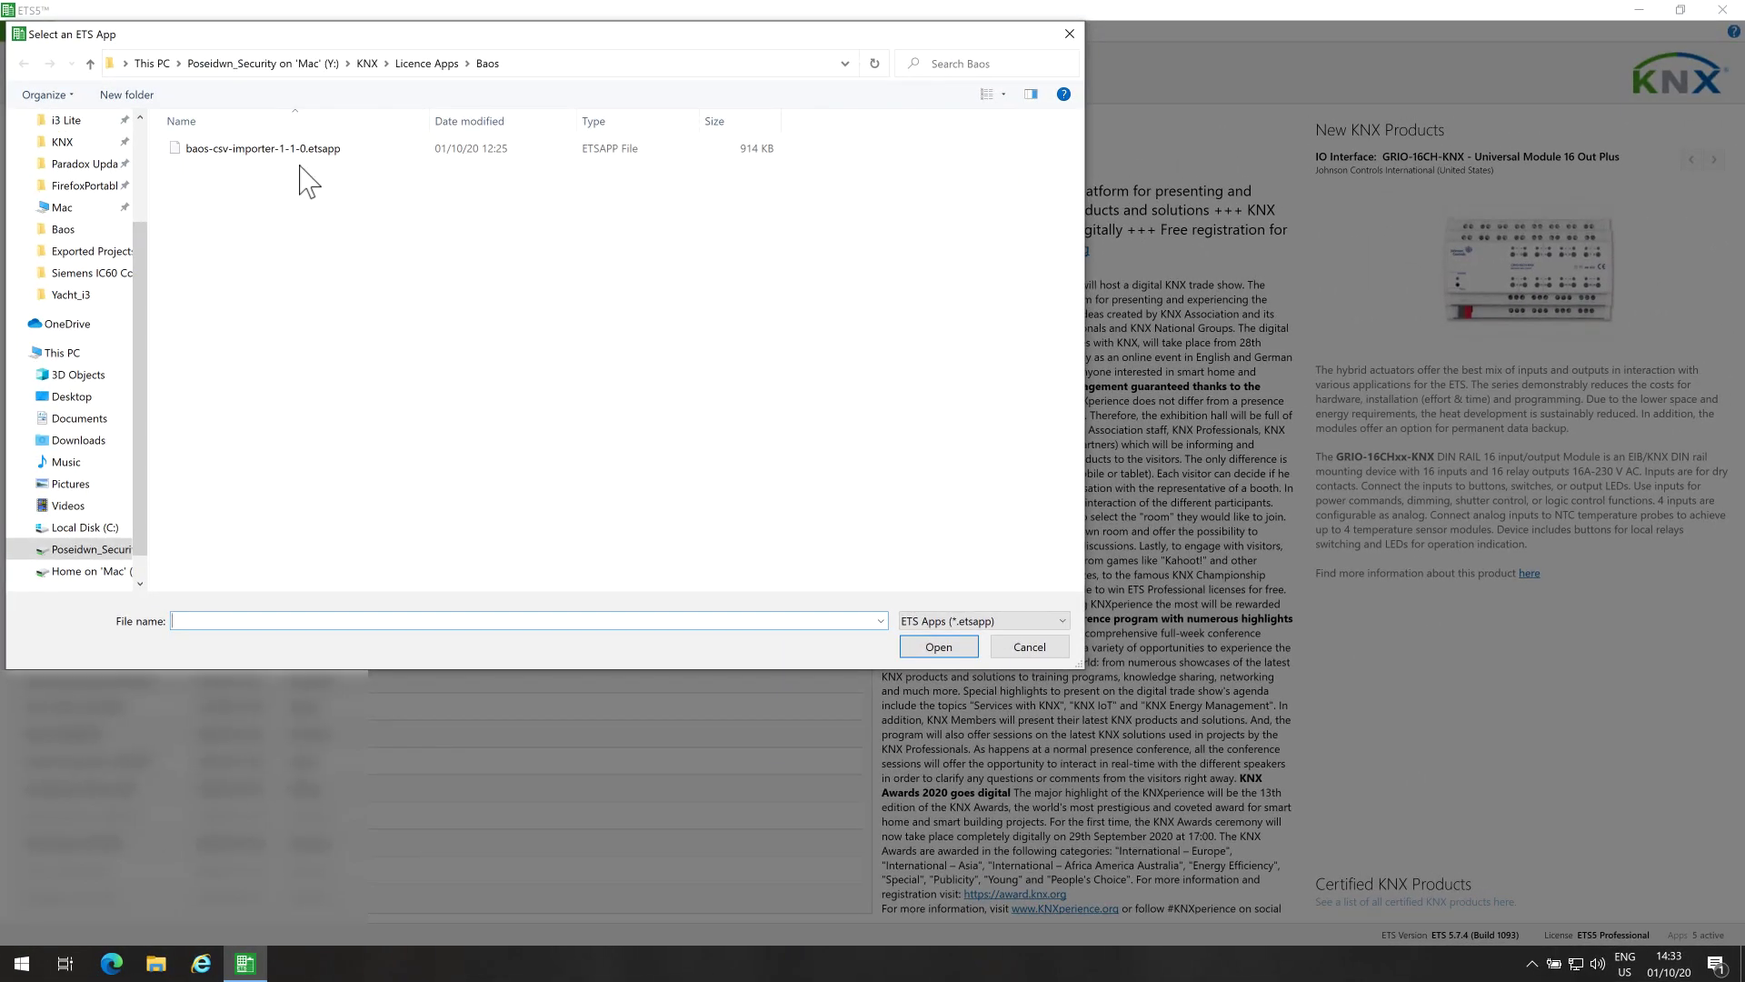
left_click(289, 153)
left_click(914, 645)
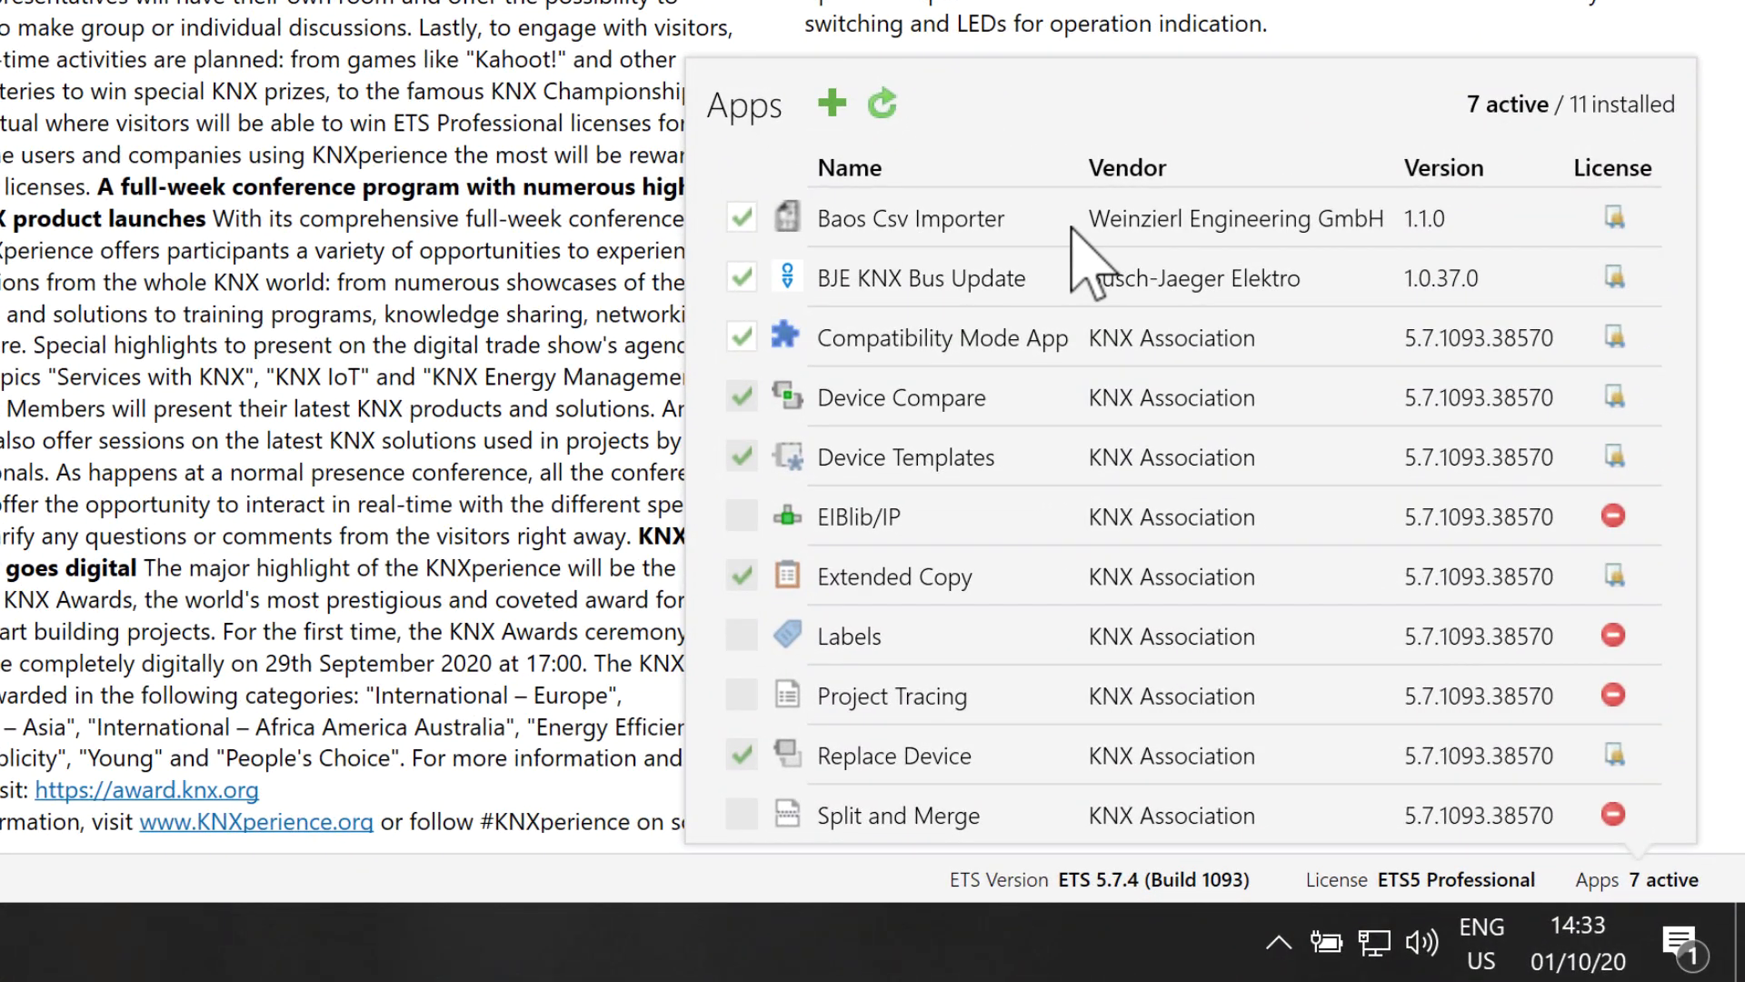
left_click(1073, 229)
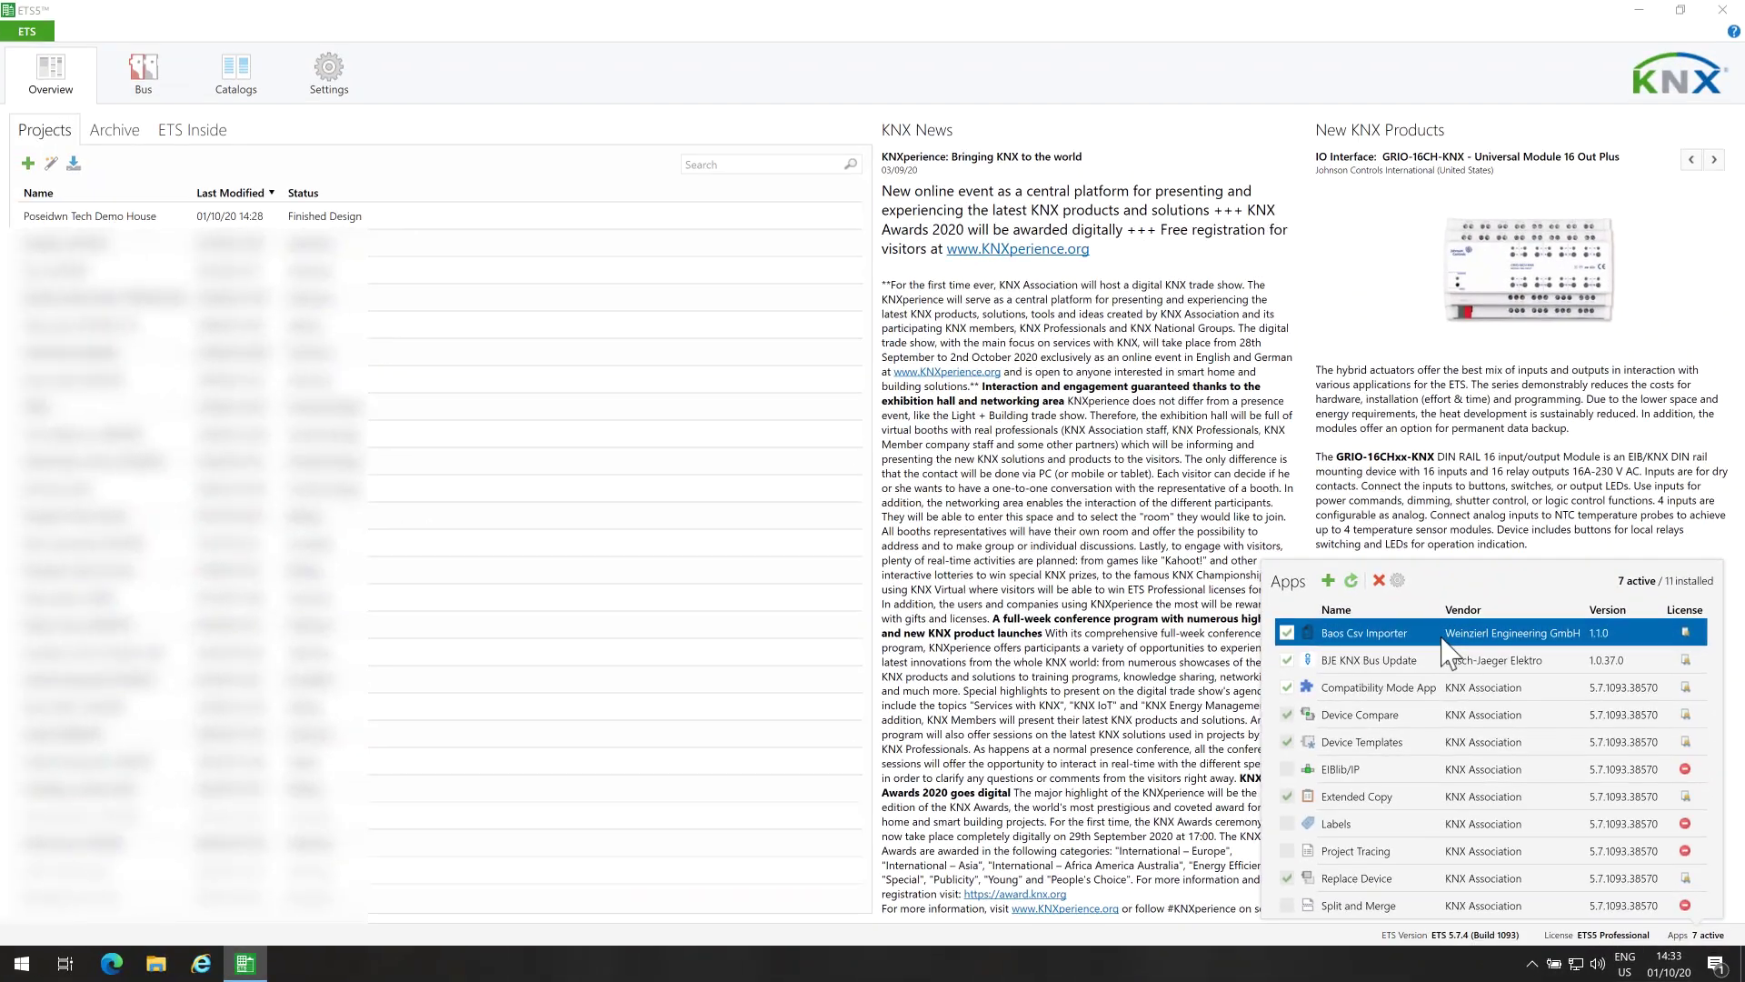
left_click(1718, 538)
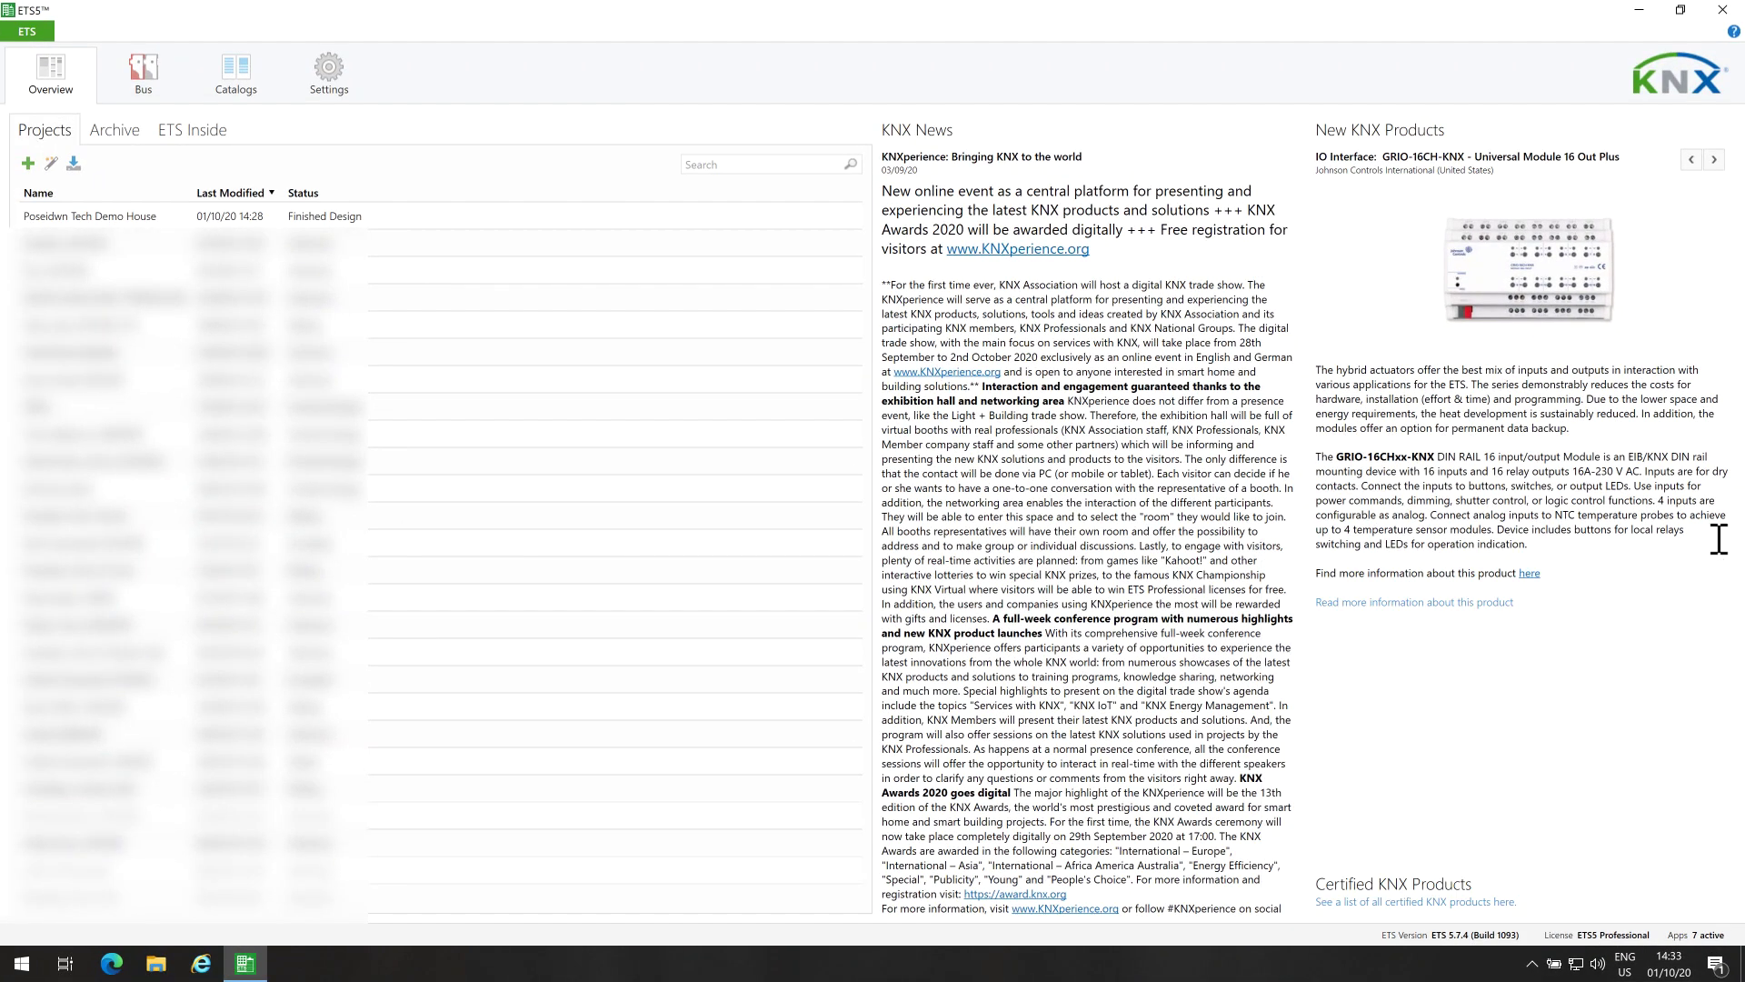
Open the Poseidwn Tech Demo House project and show the devices of the Main Cabinet in the Main Floor's Corridor
left_click(73, 218)
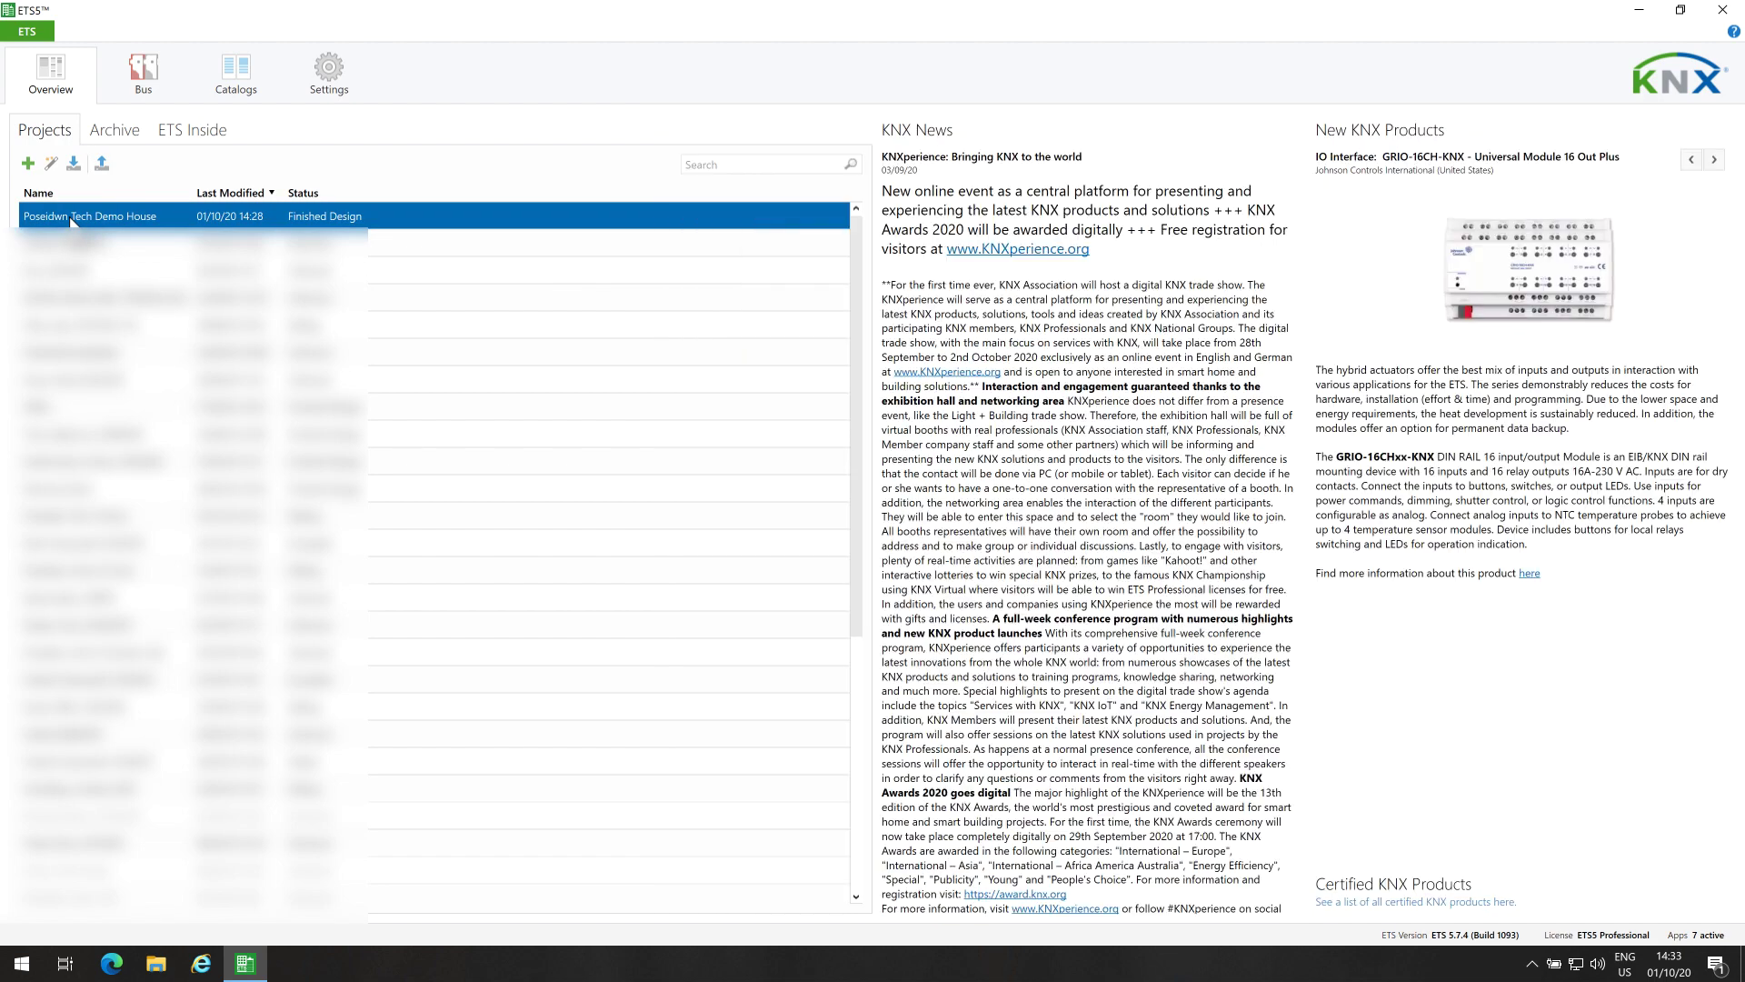
double_click(173, 218)
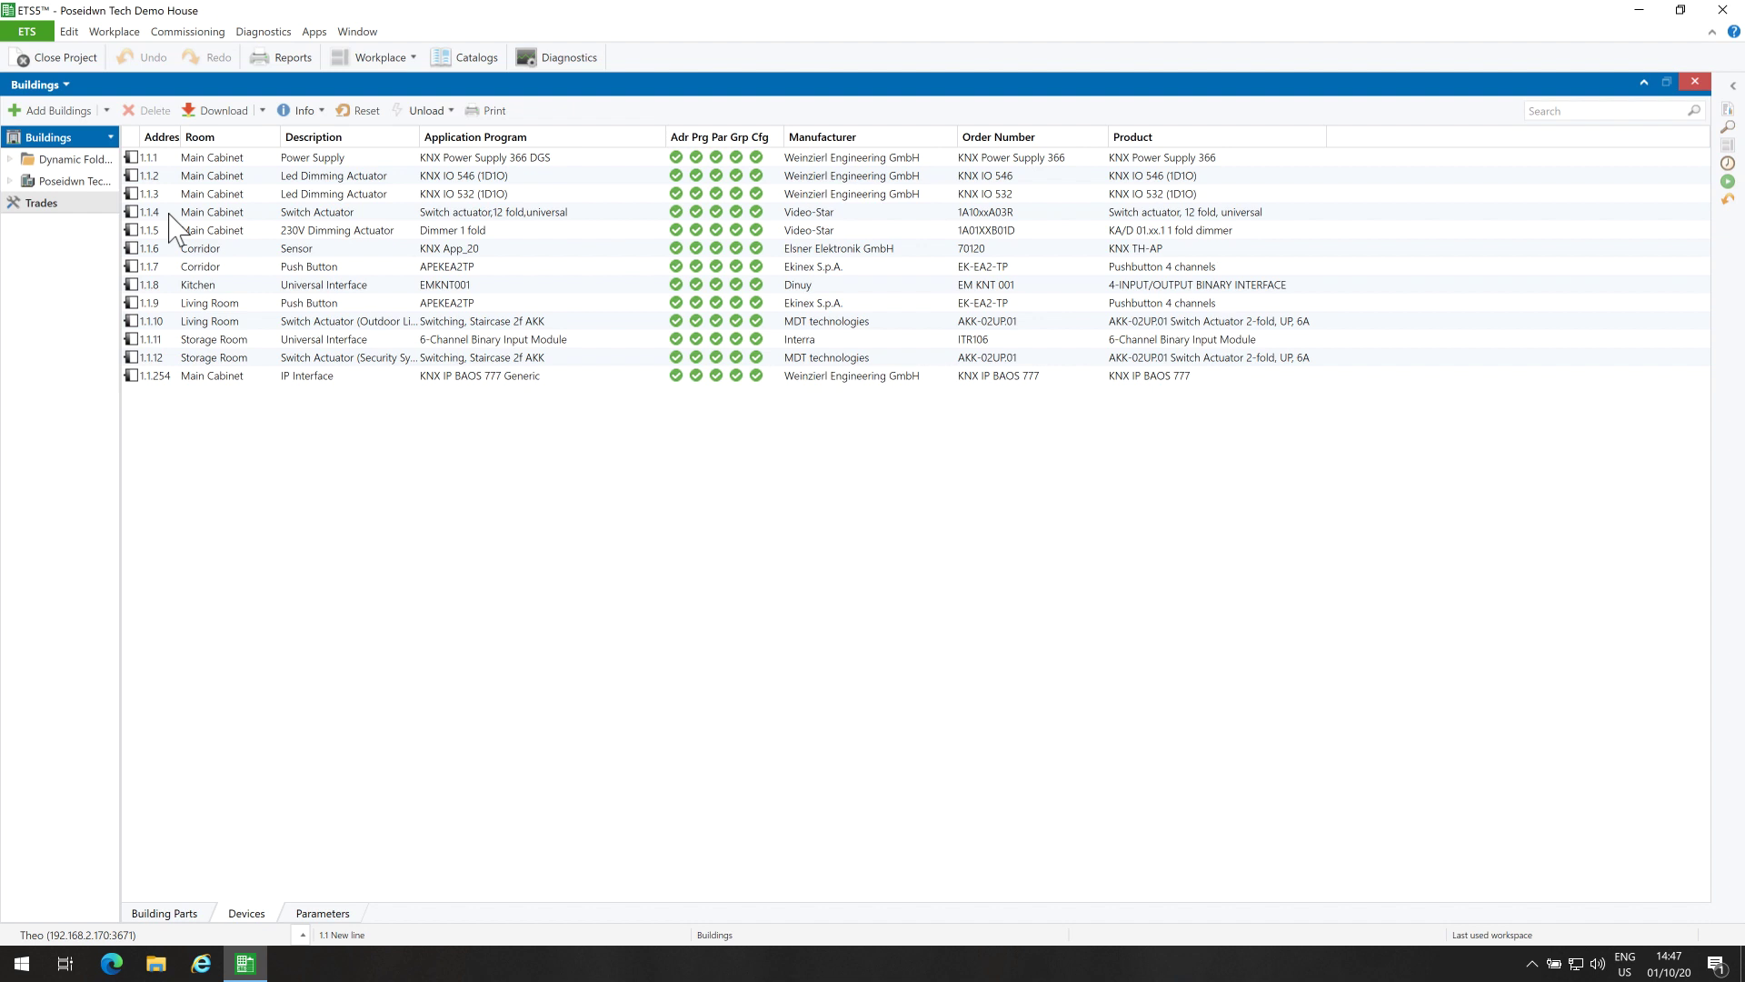
left_click(11, 180)
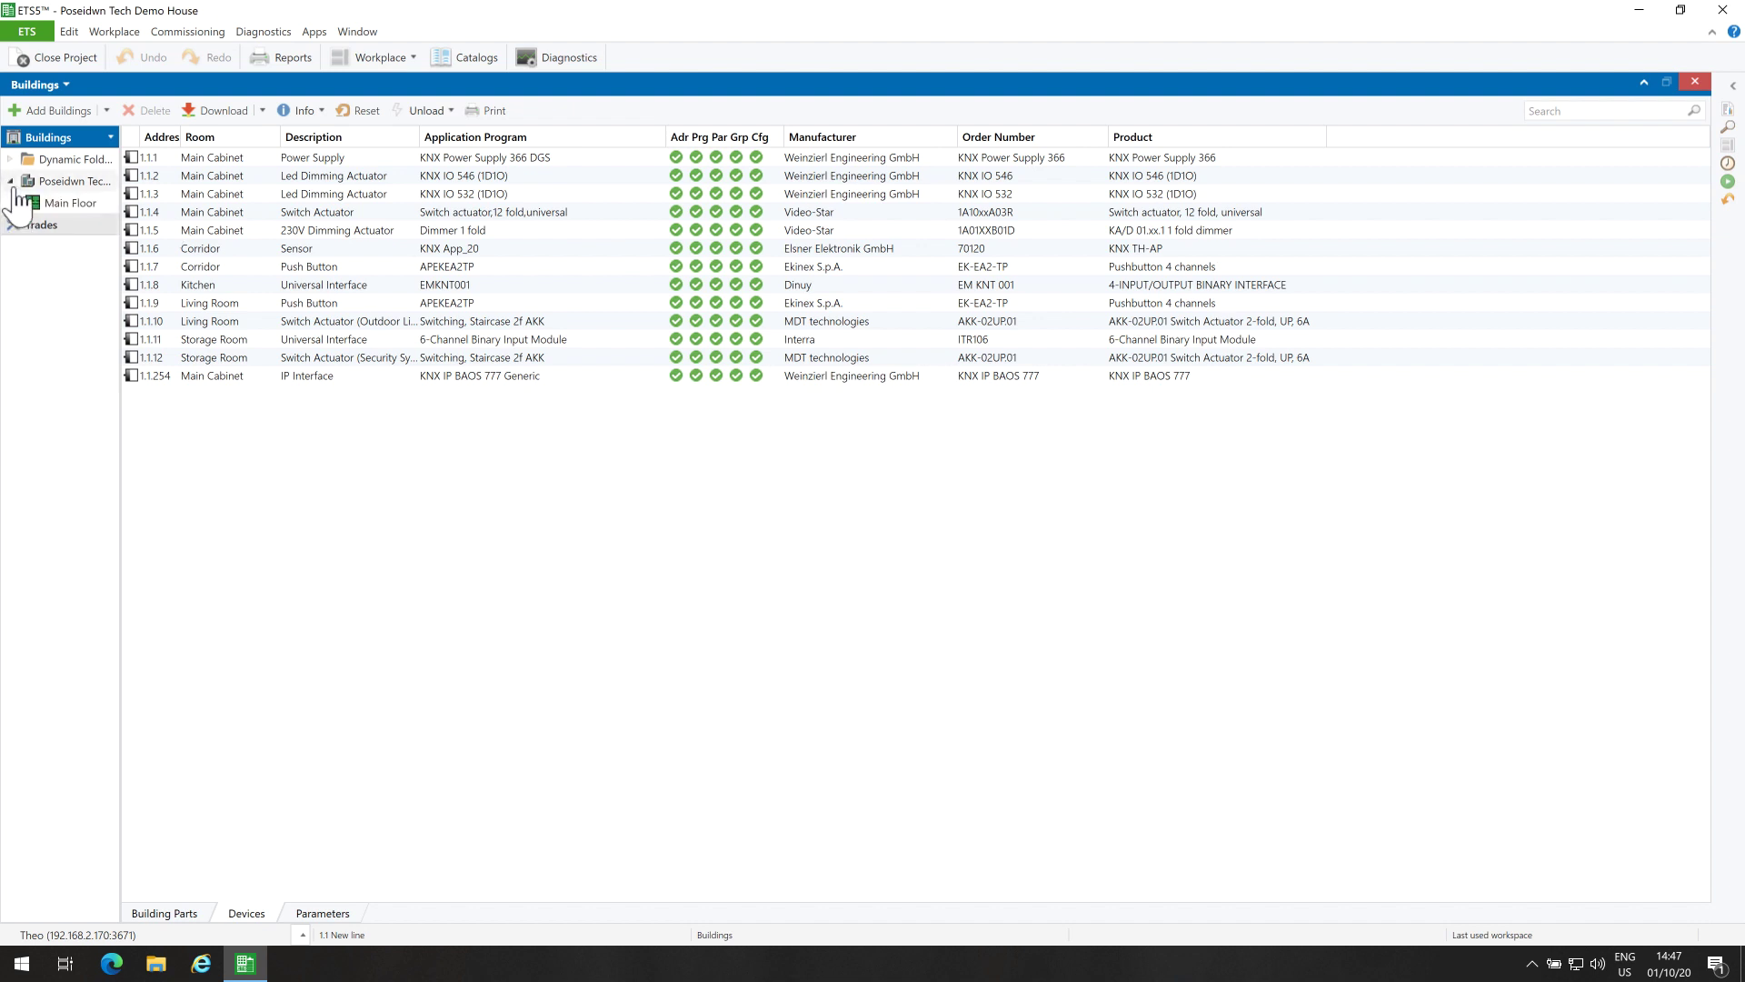
left_click(20, 202)
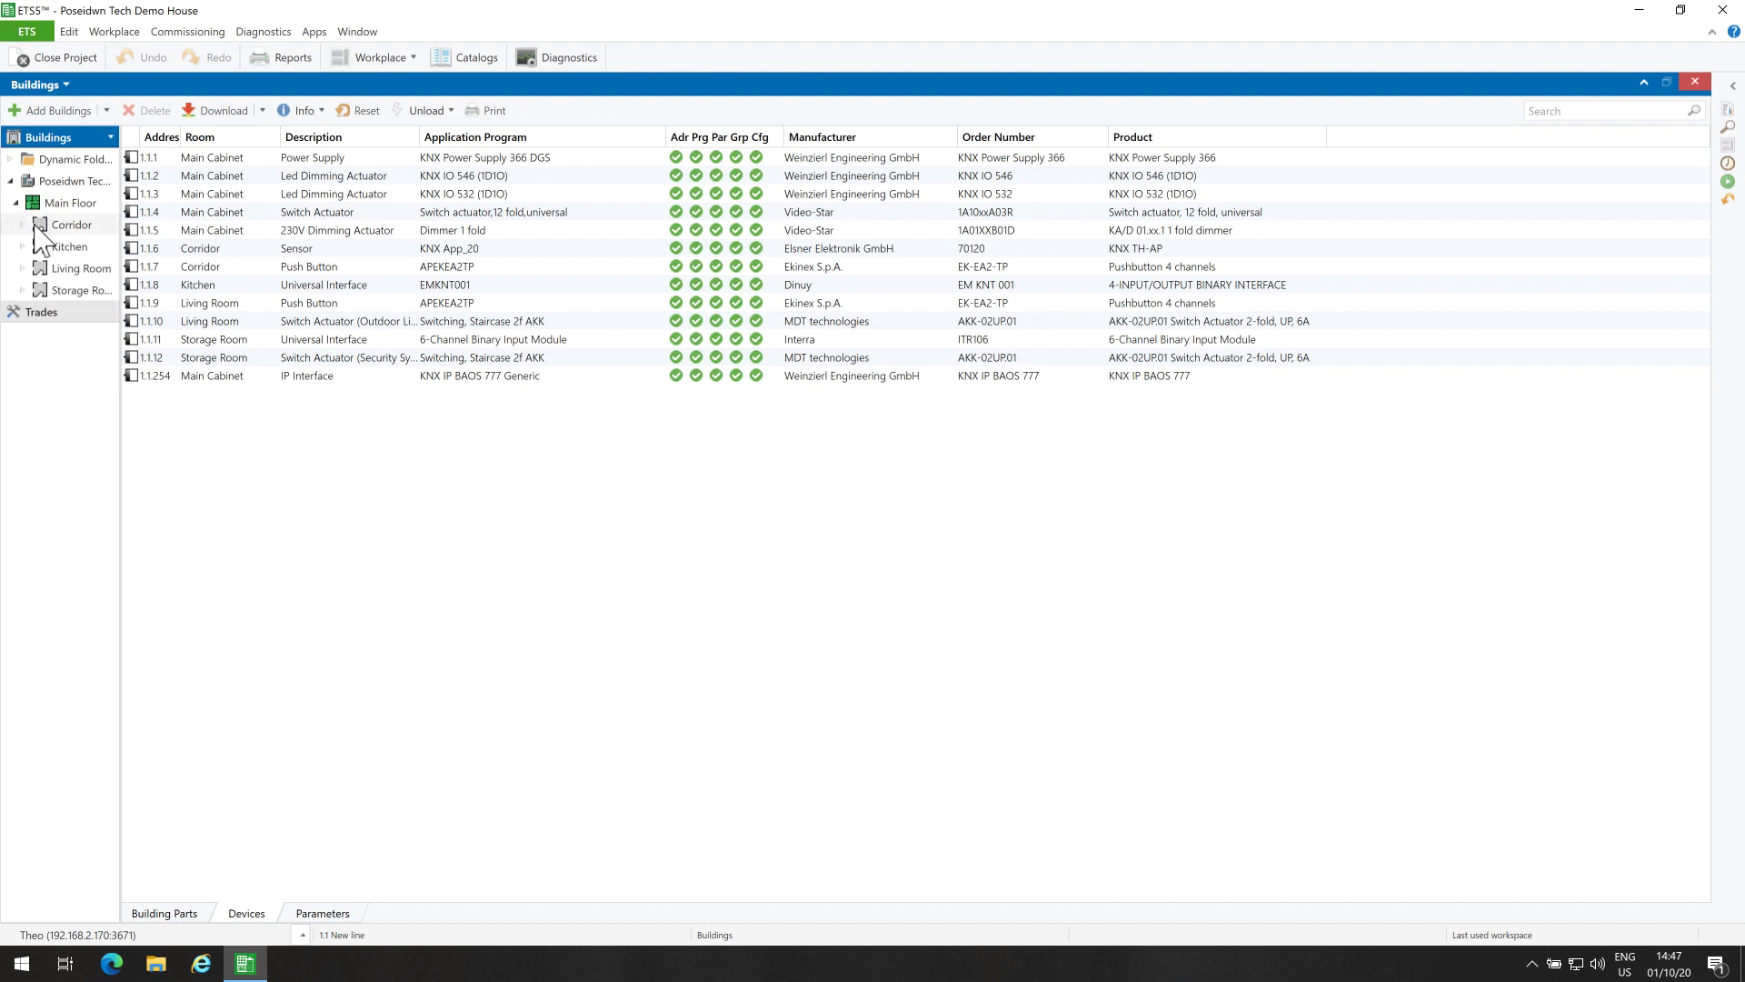
left_click(36, 227)
left_click(22, 225)
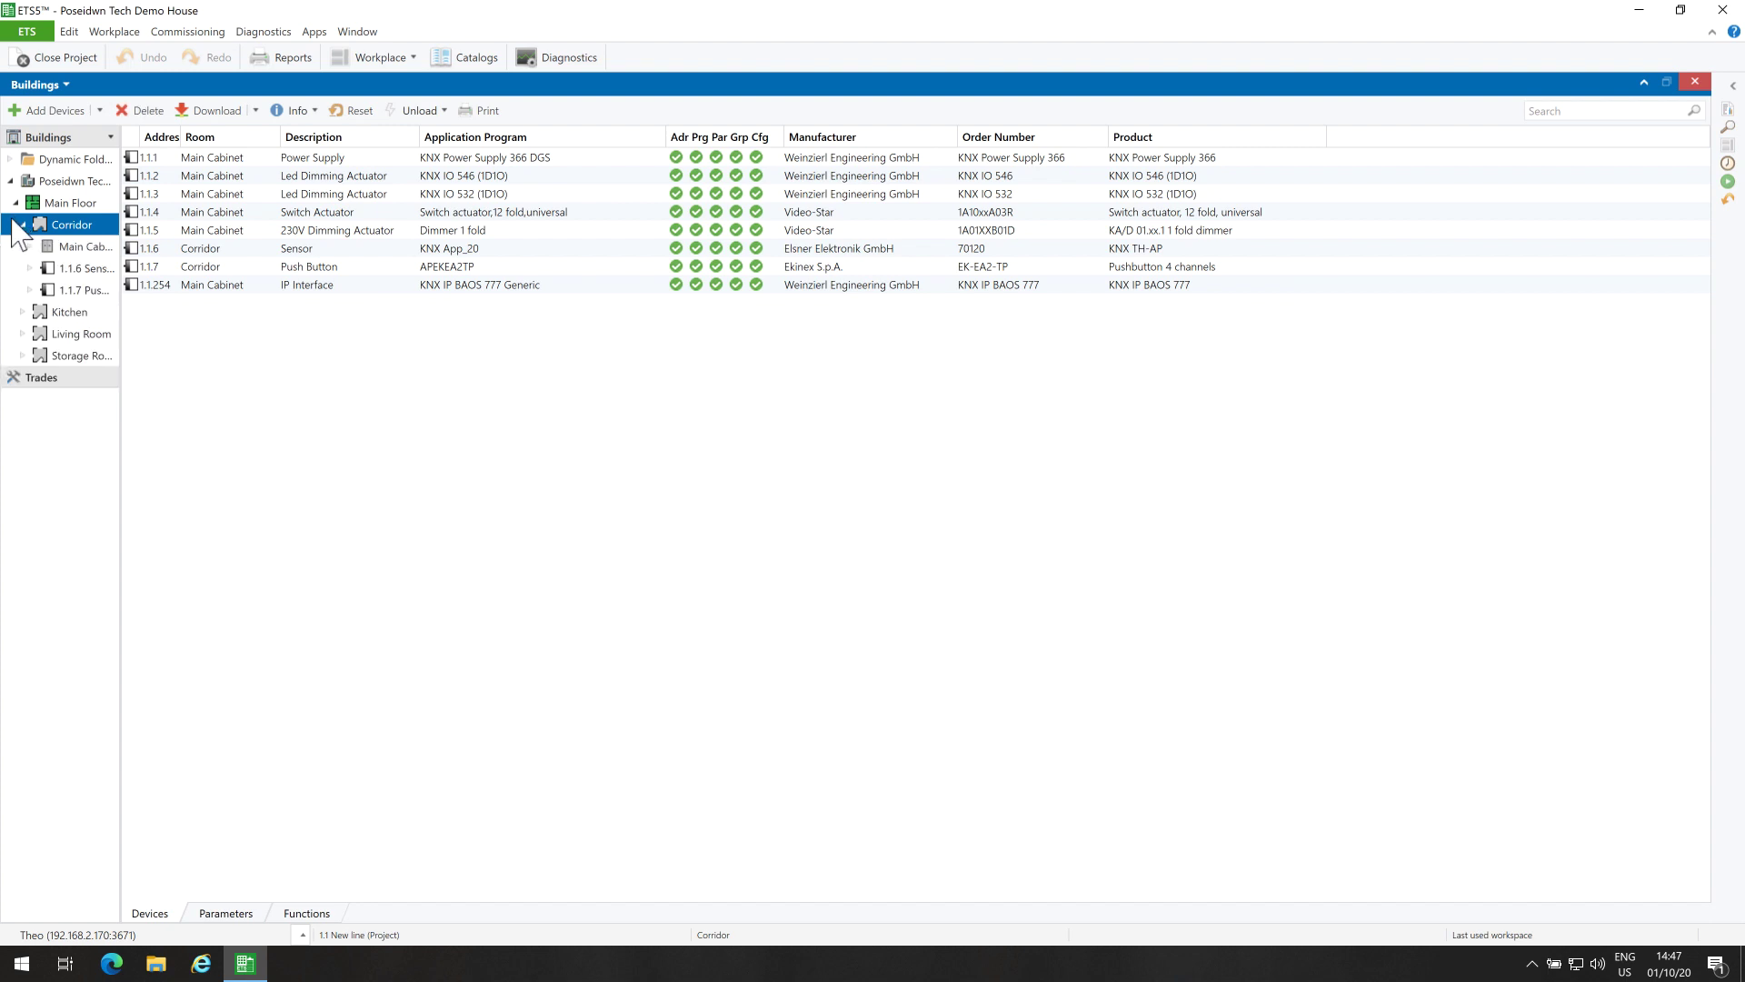
left_click(61, 245)
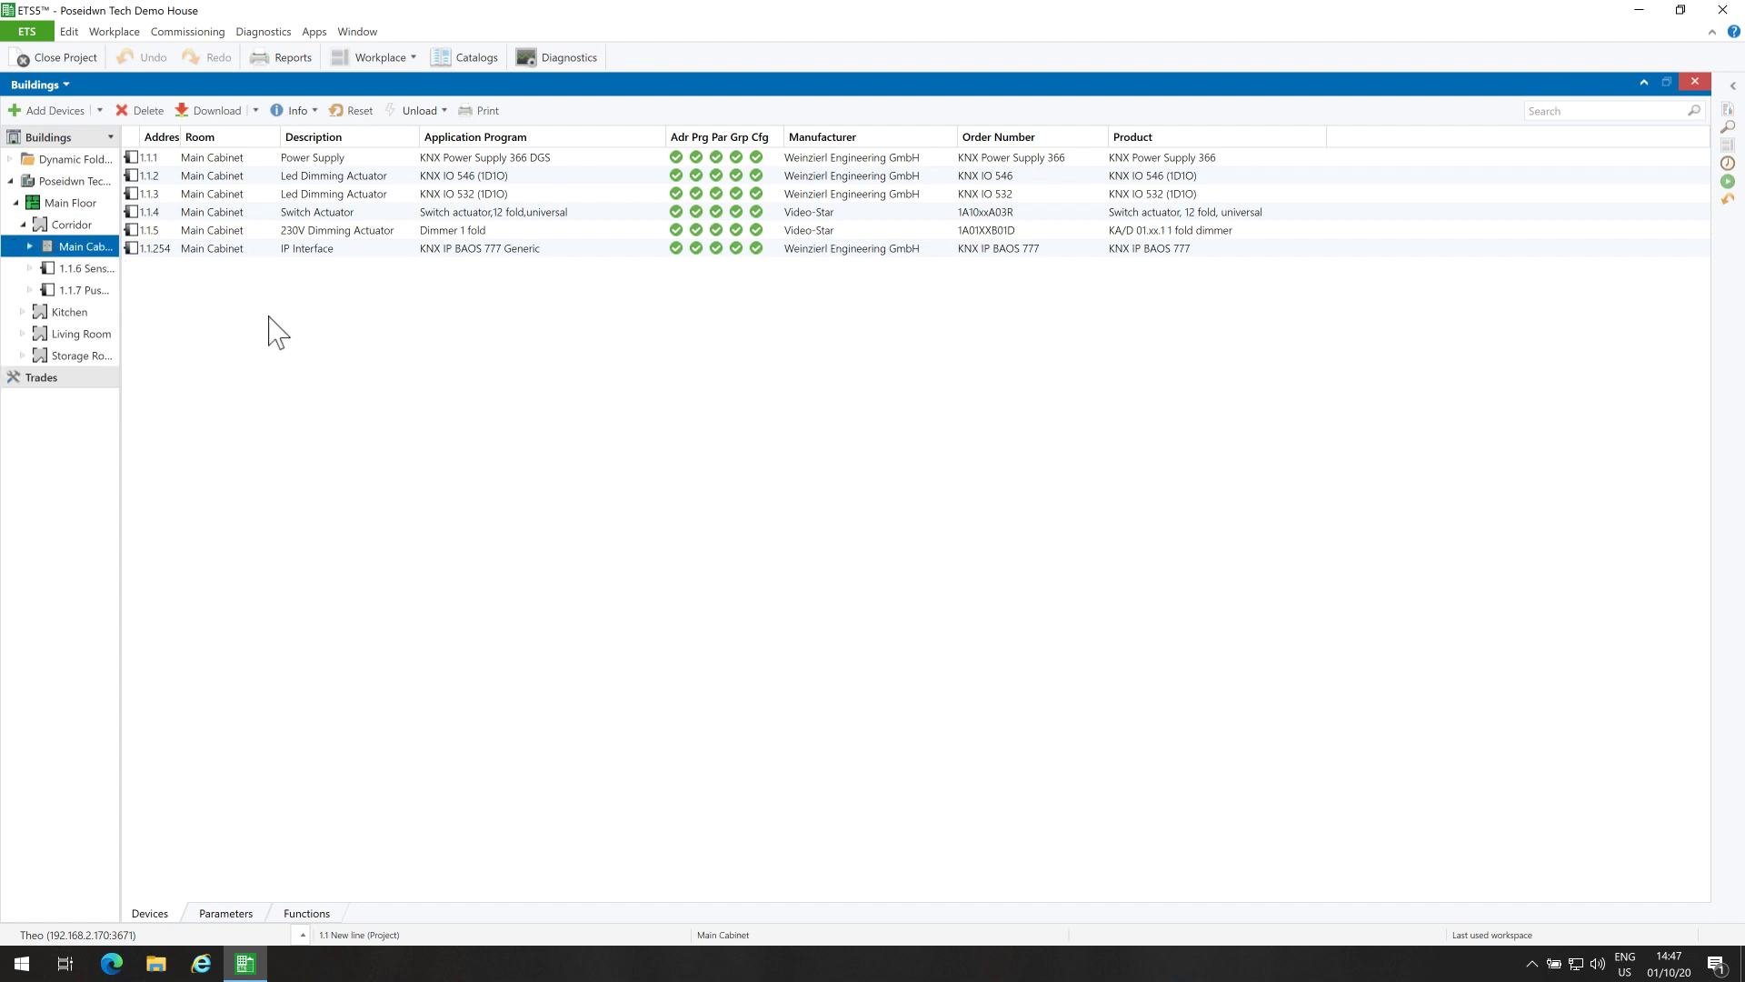
Add a Weinzierl Engineering KNX IP BAOS 773 from the catalog to the Main Cabinet, then close the catalog
left_click(466, 64)
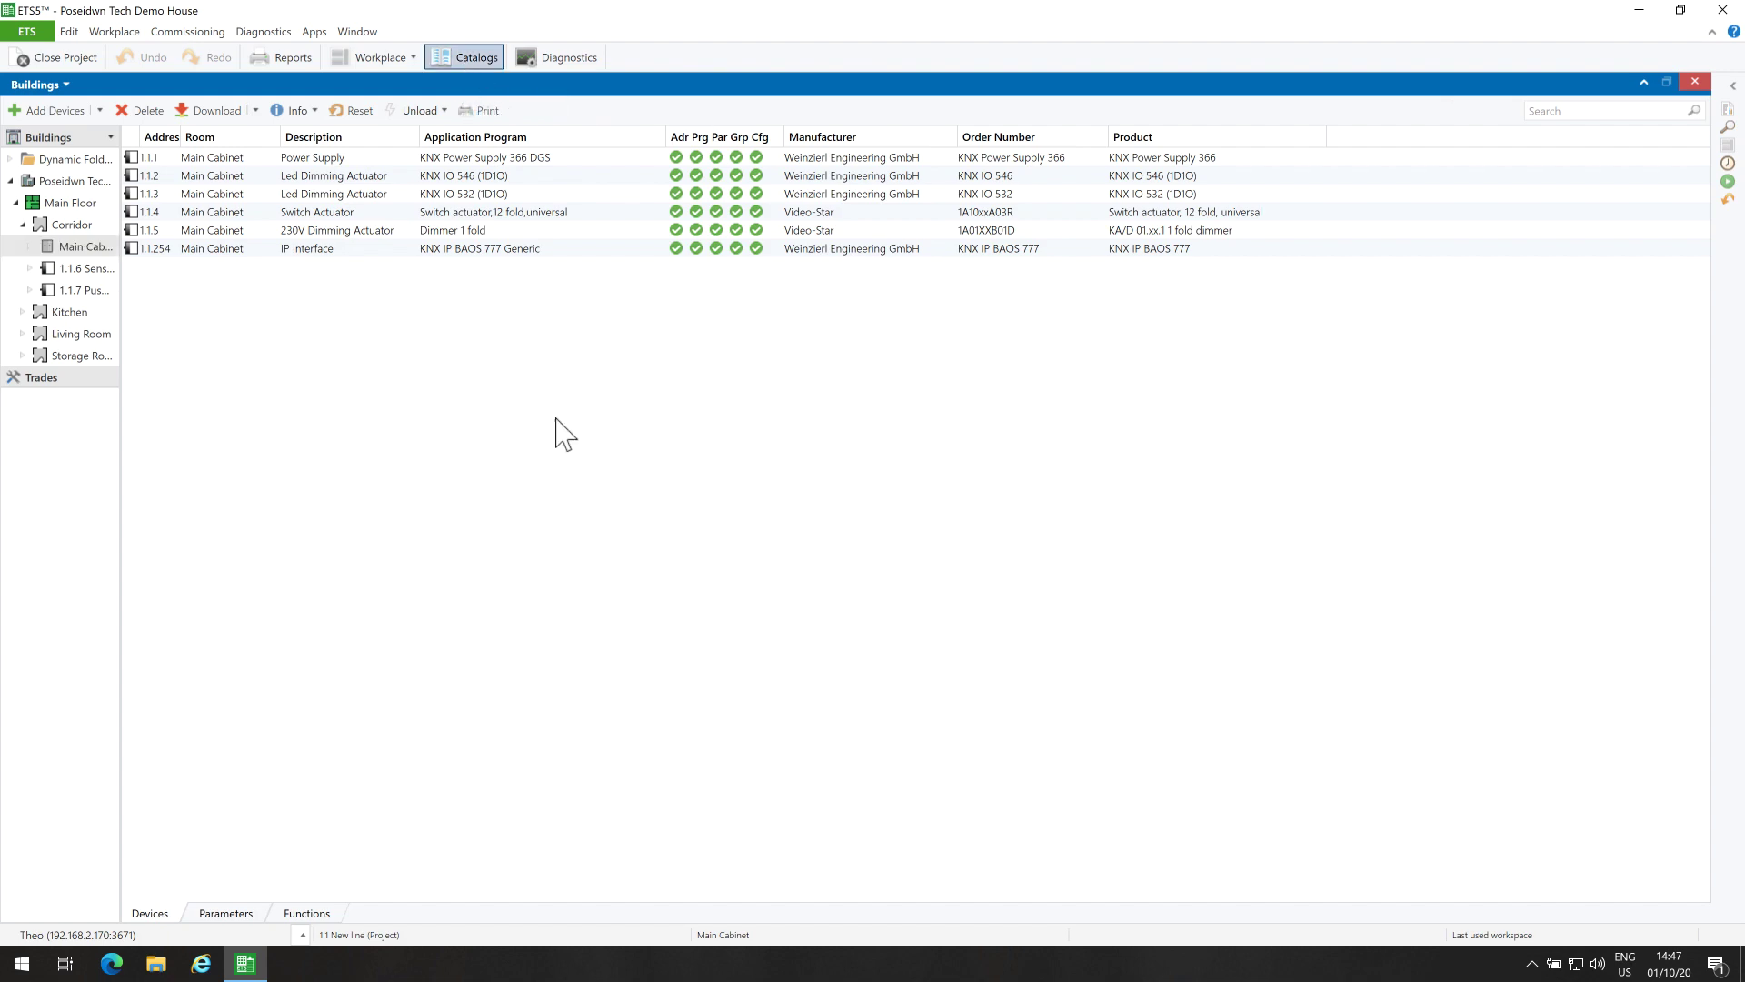
scroll(918, 582, "down", 8)
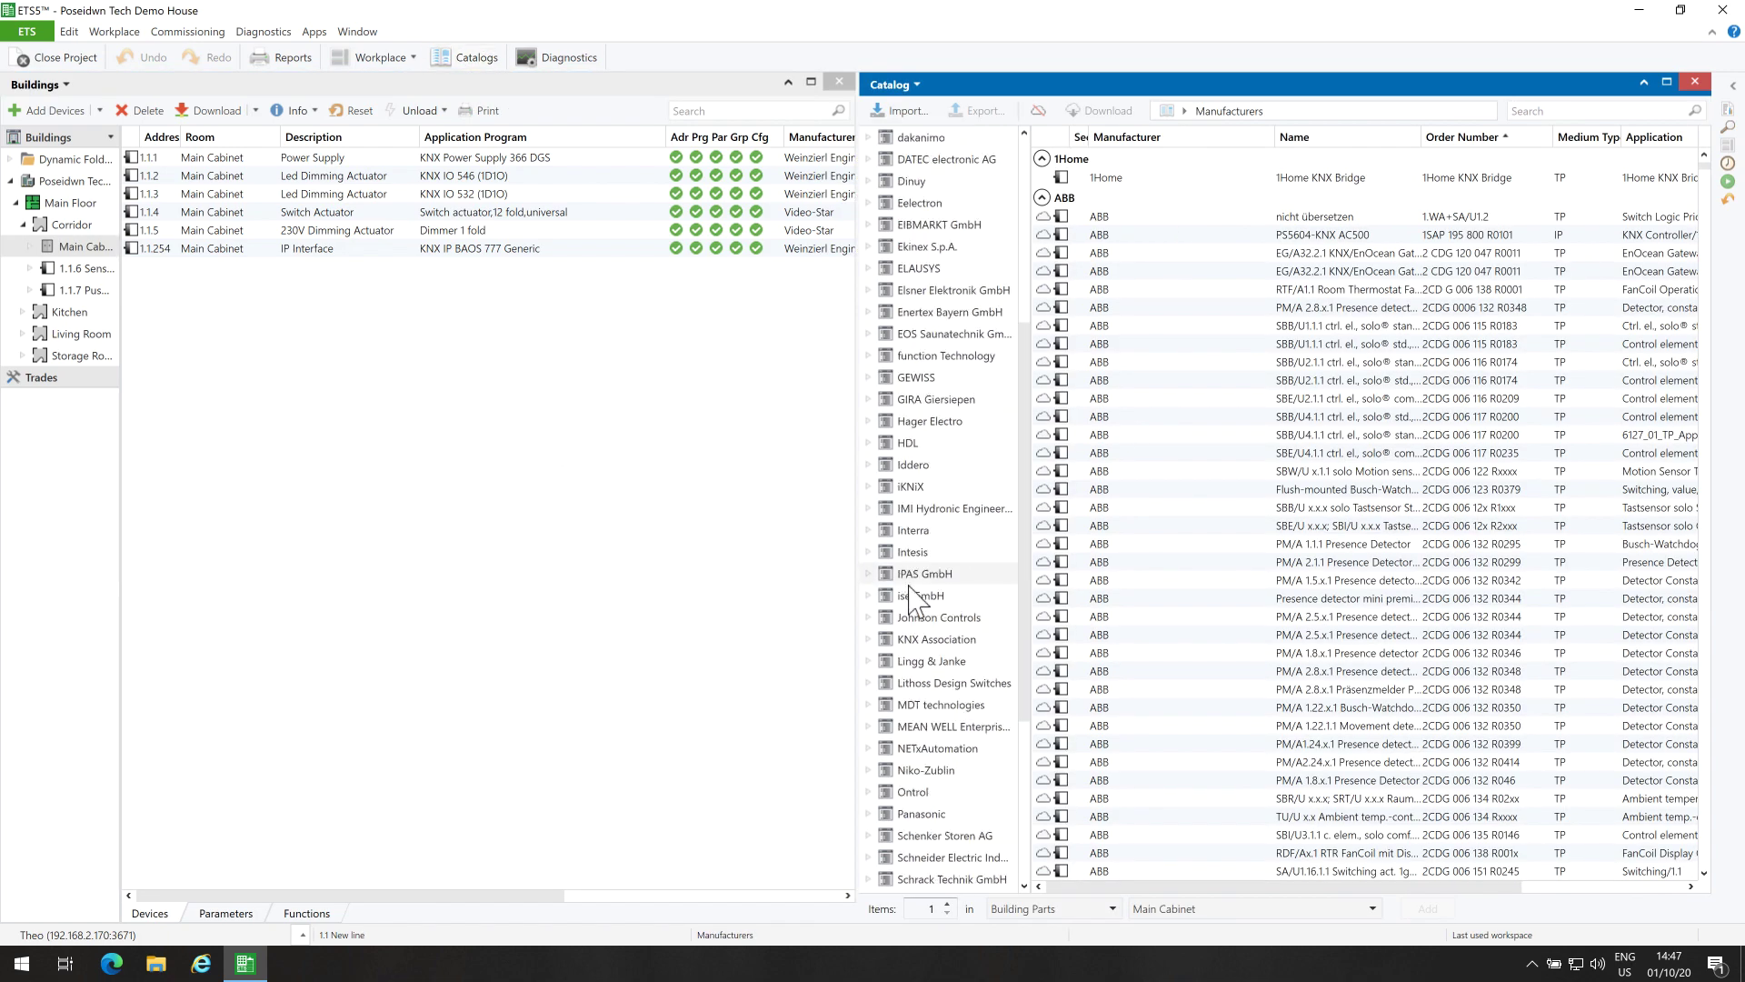
left_click(955, 841)
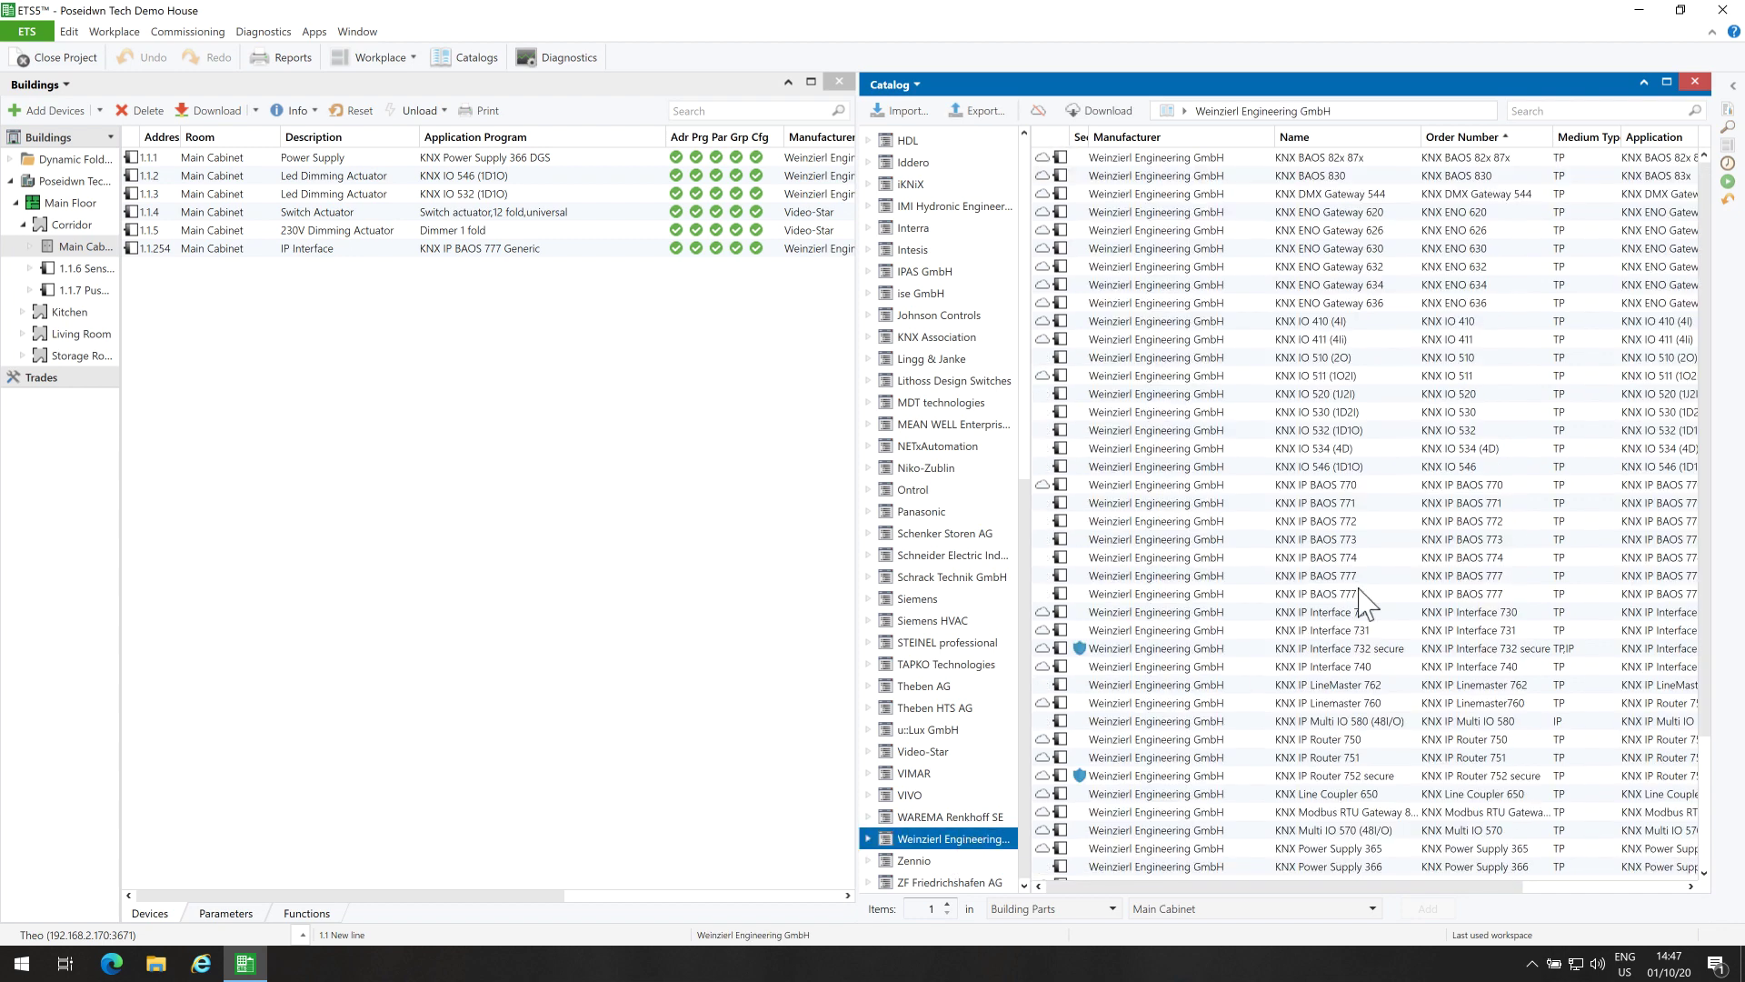
left_click(1421, 543)
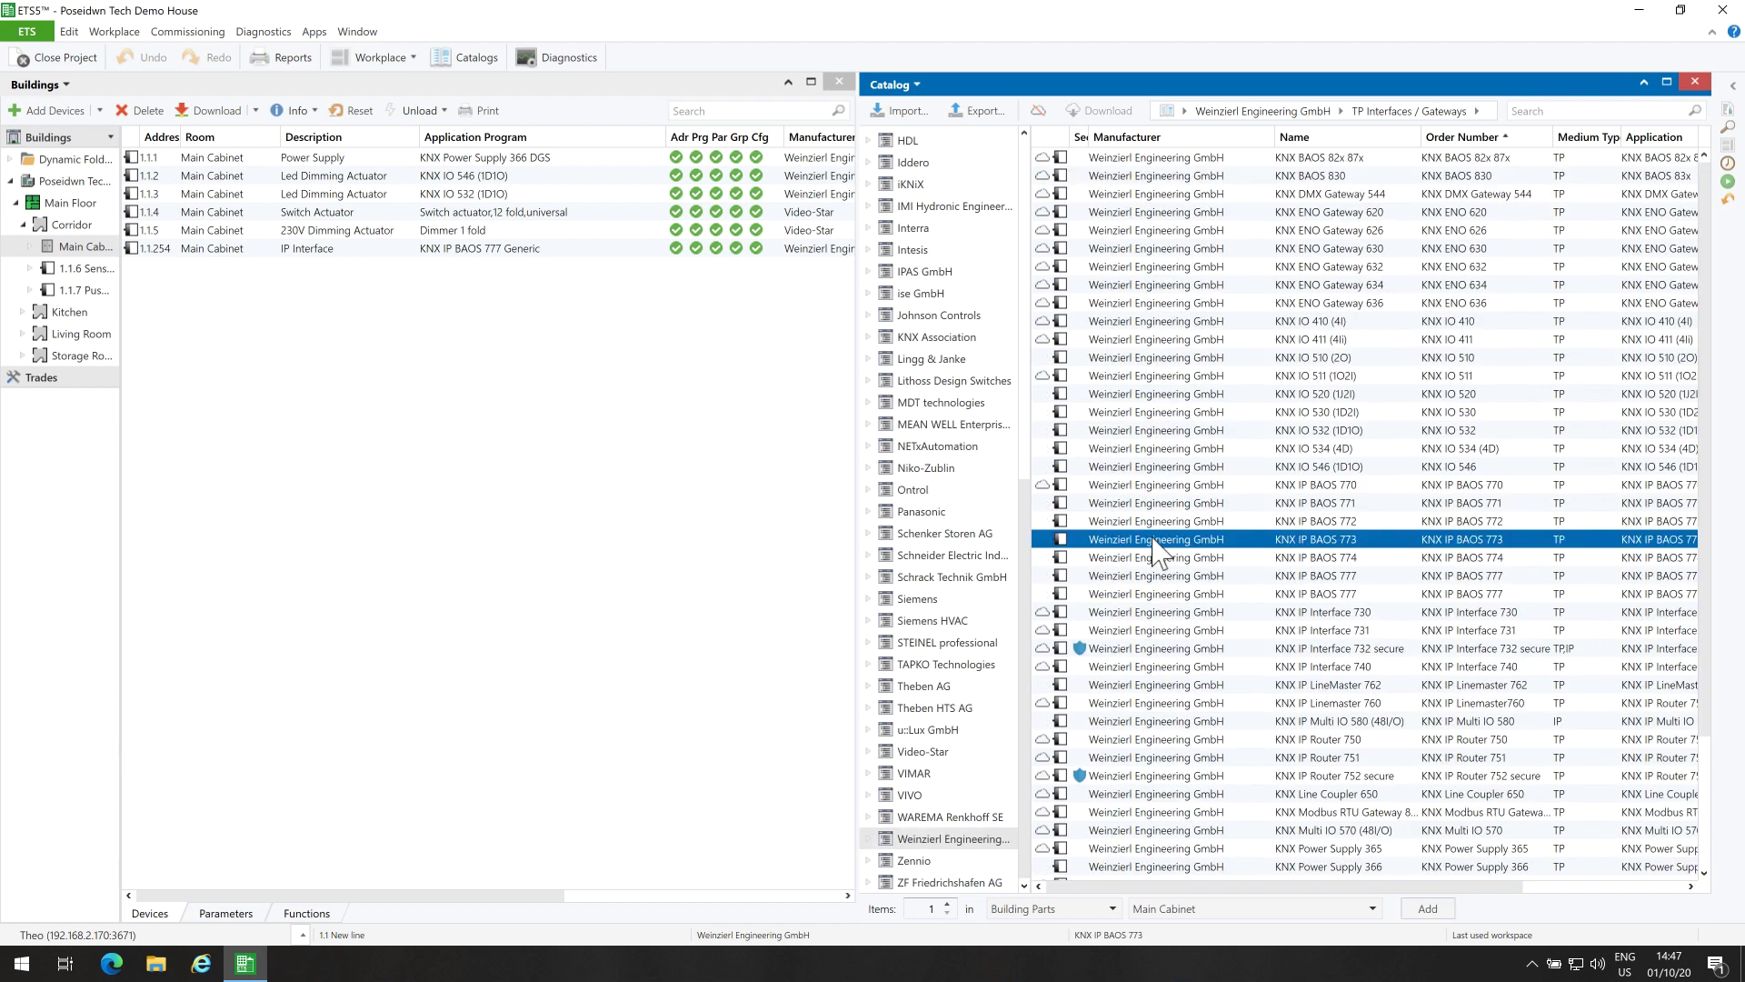
left_click_drag(1088, 550, 679, 545)
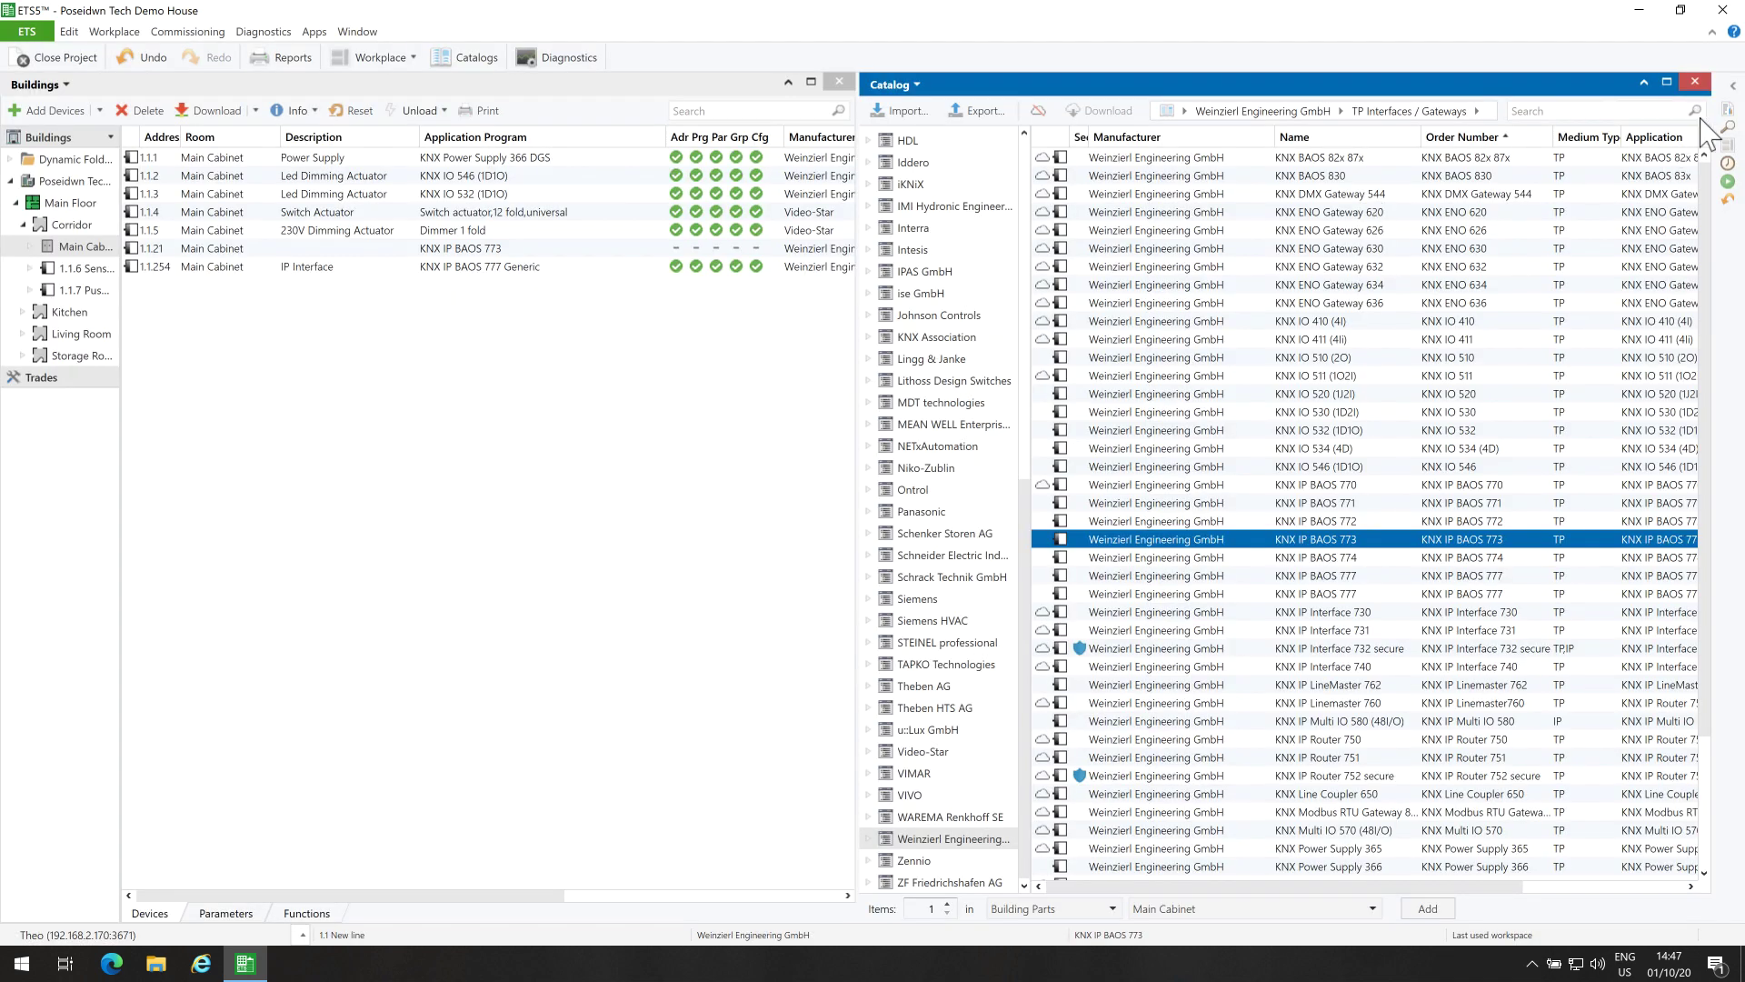
left_click(1694, 83)
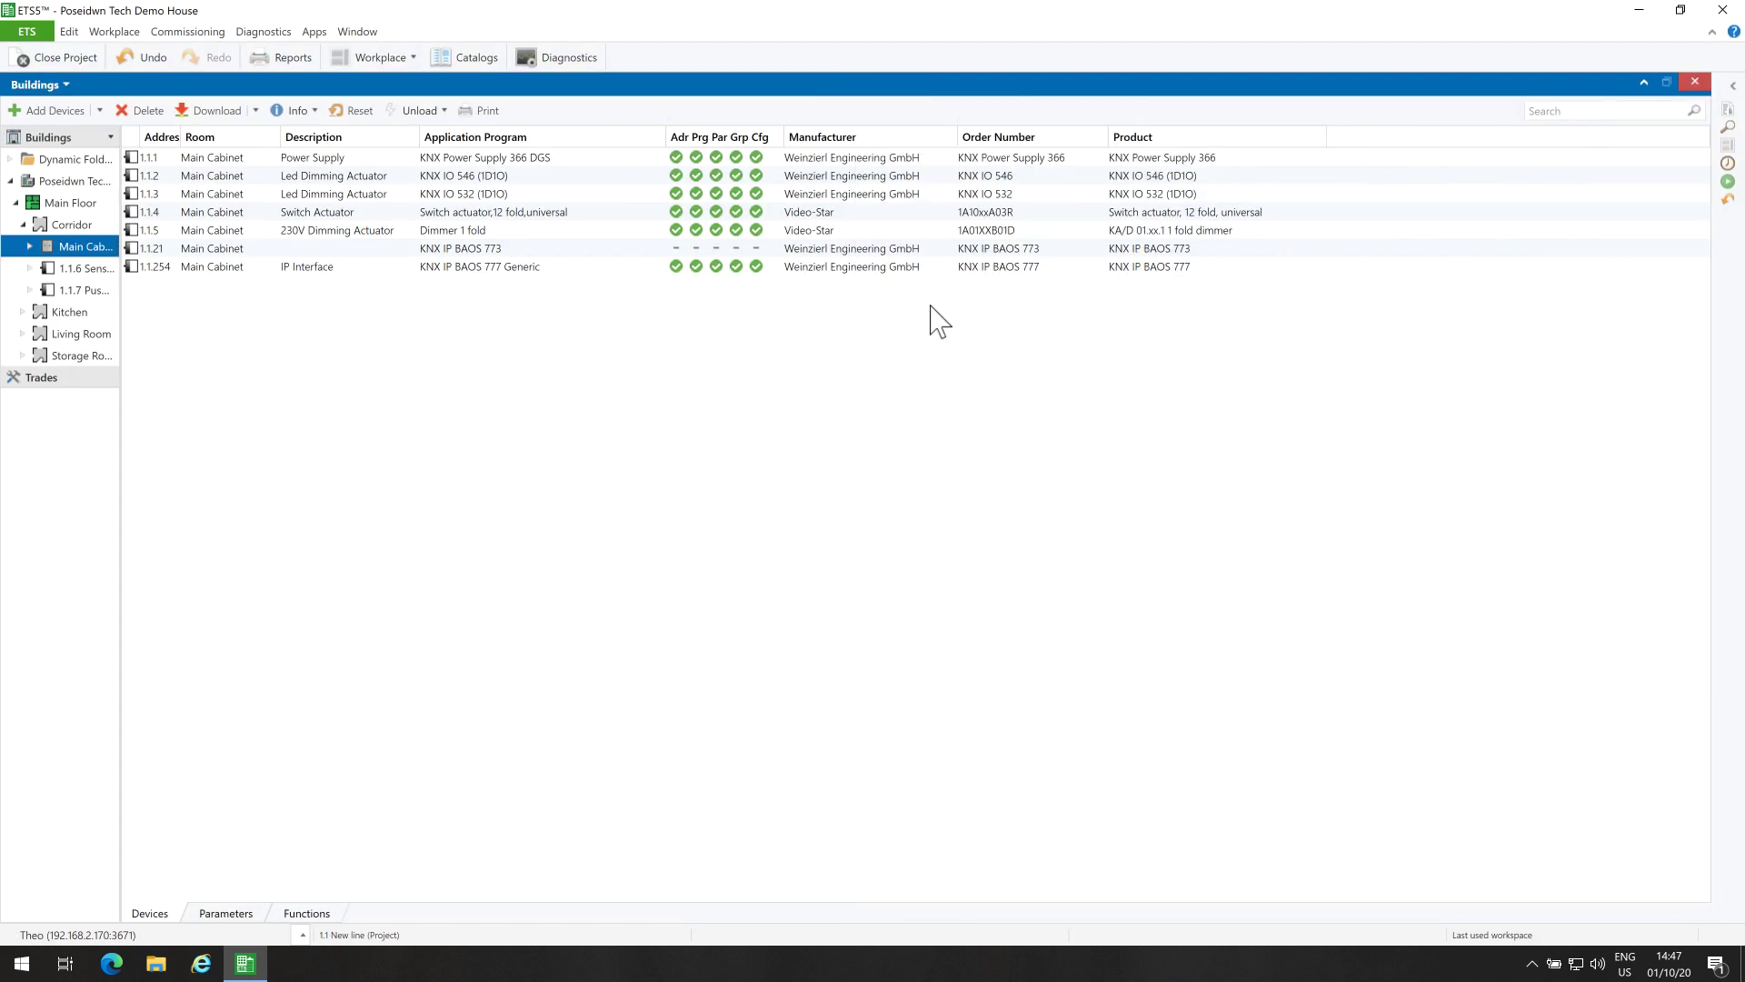
Open the new KNX IP BAOS 773 device and add a second Buildings panel beside it
left_click(349, 252)
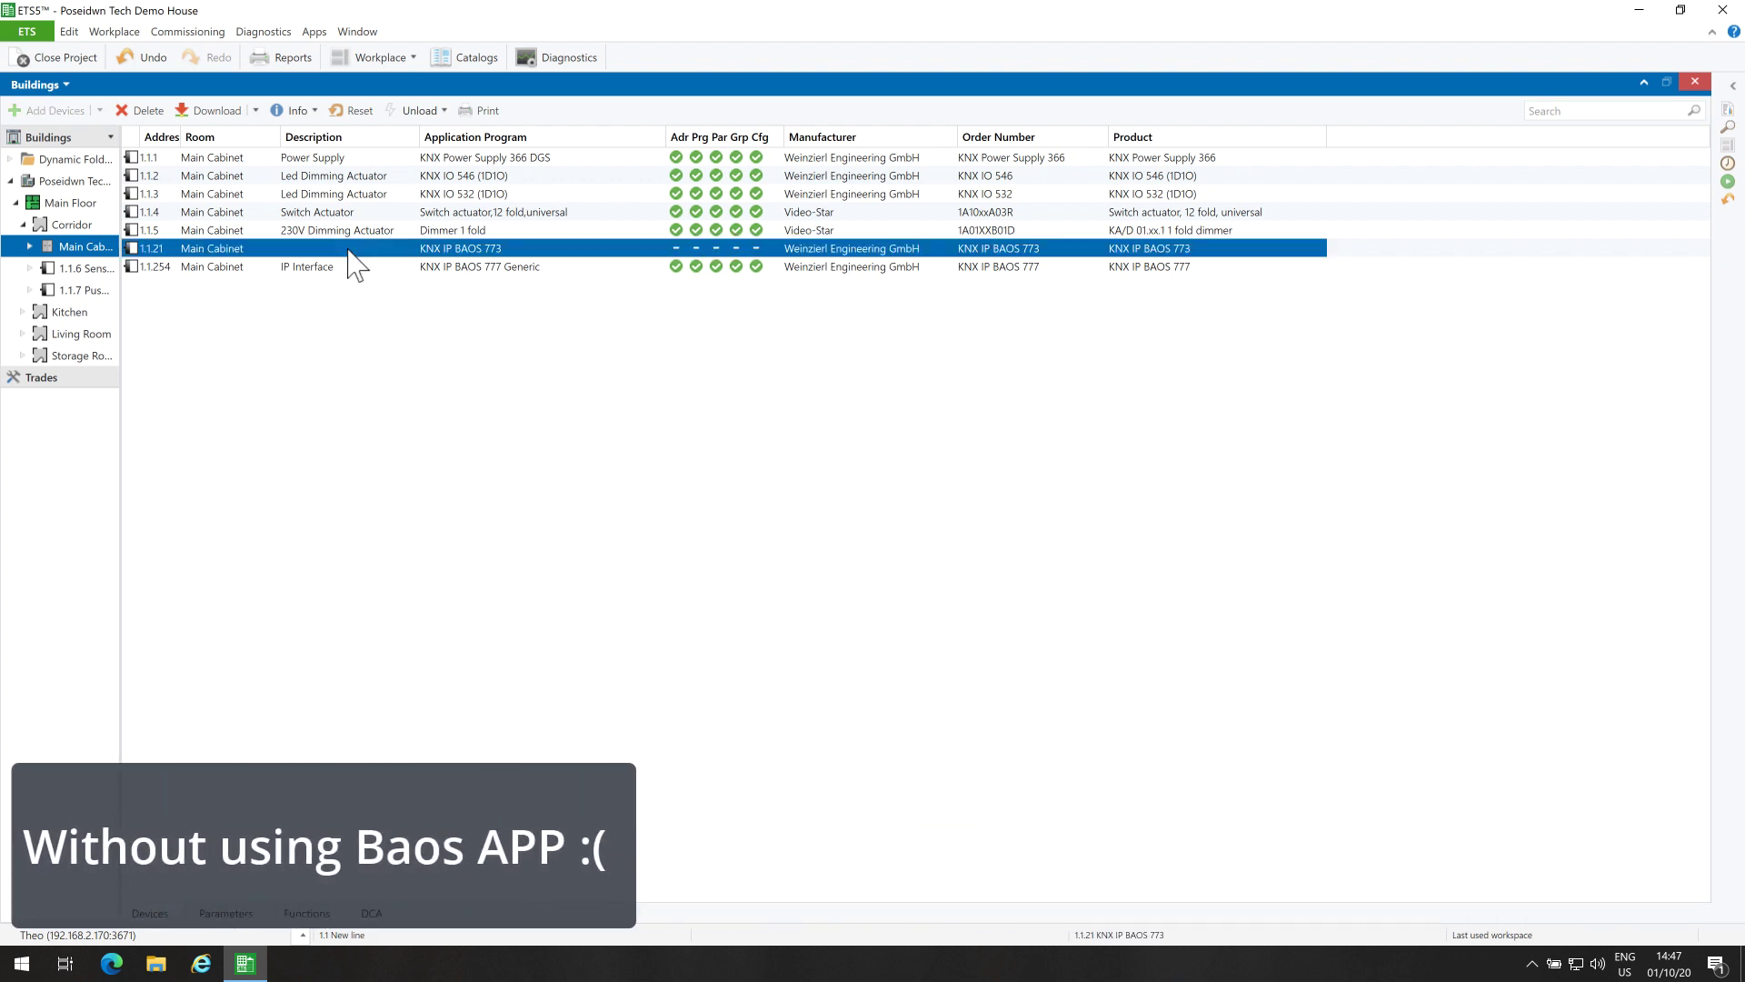
double_click(137, 248)
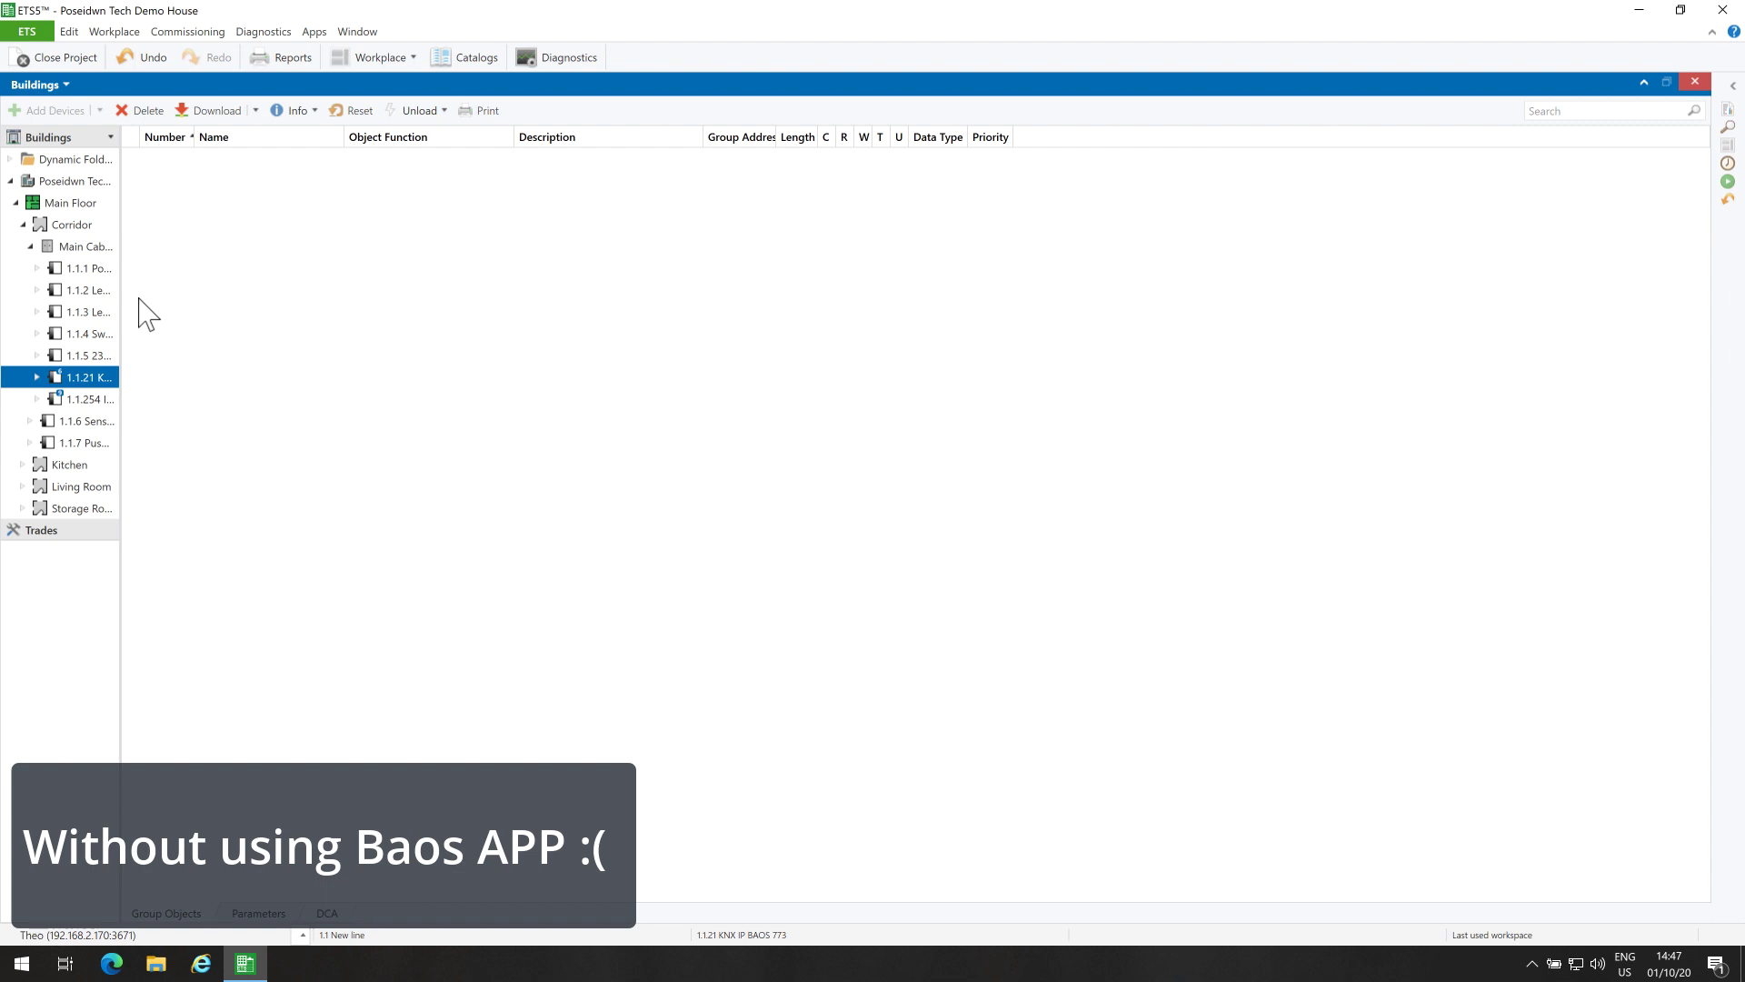
left_click(380, 60)
mouse_move(427, 159)
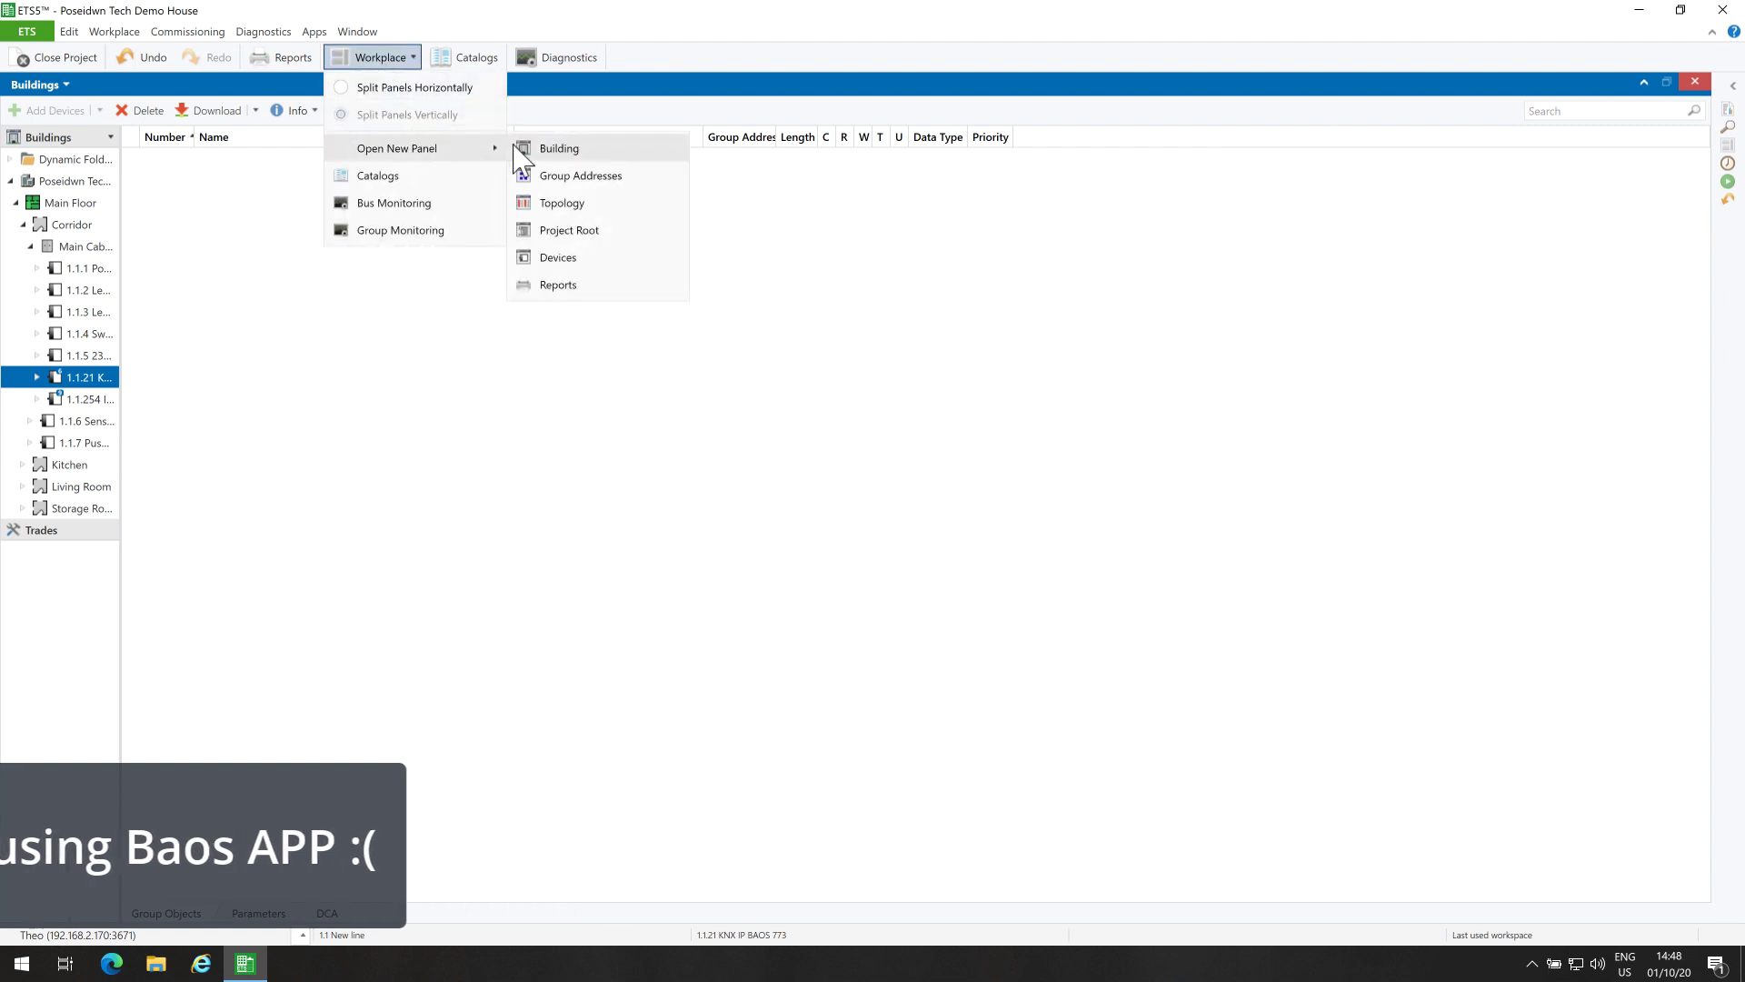
left_click(523, 149)
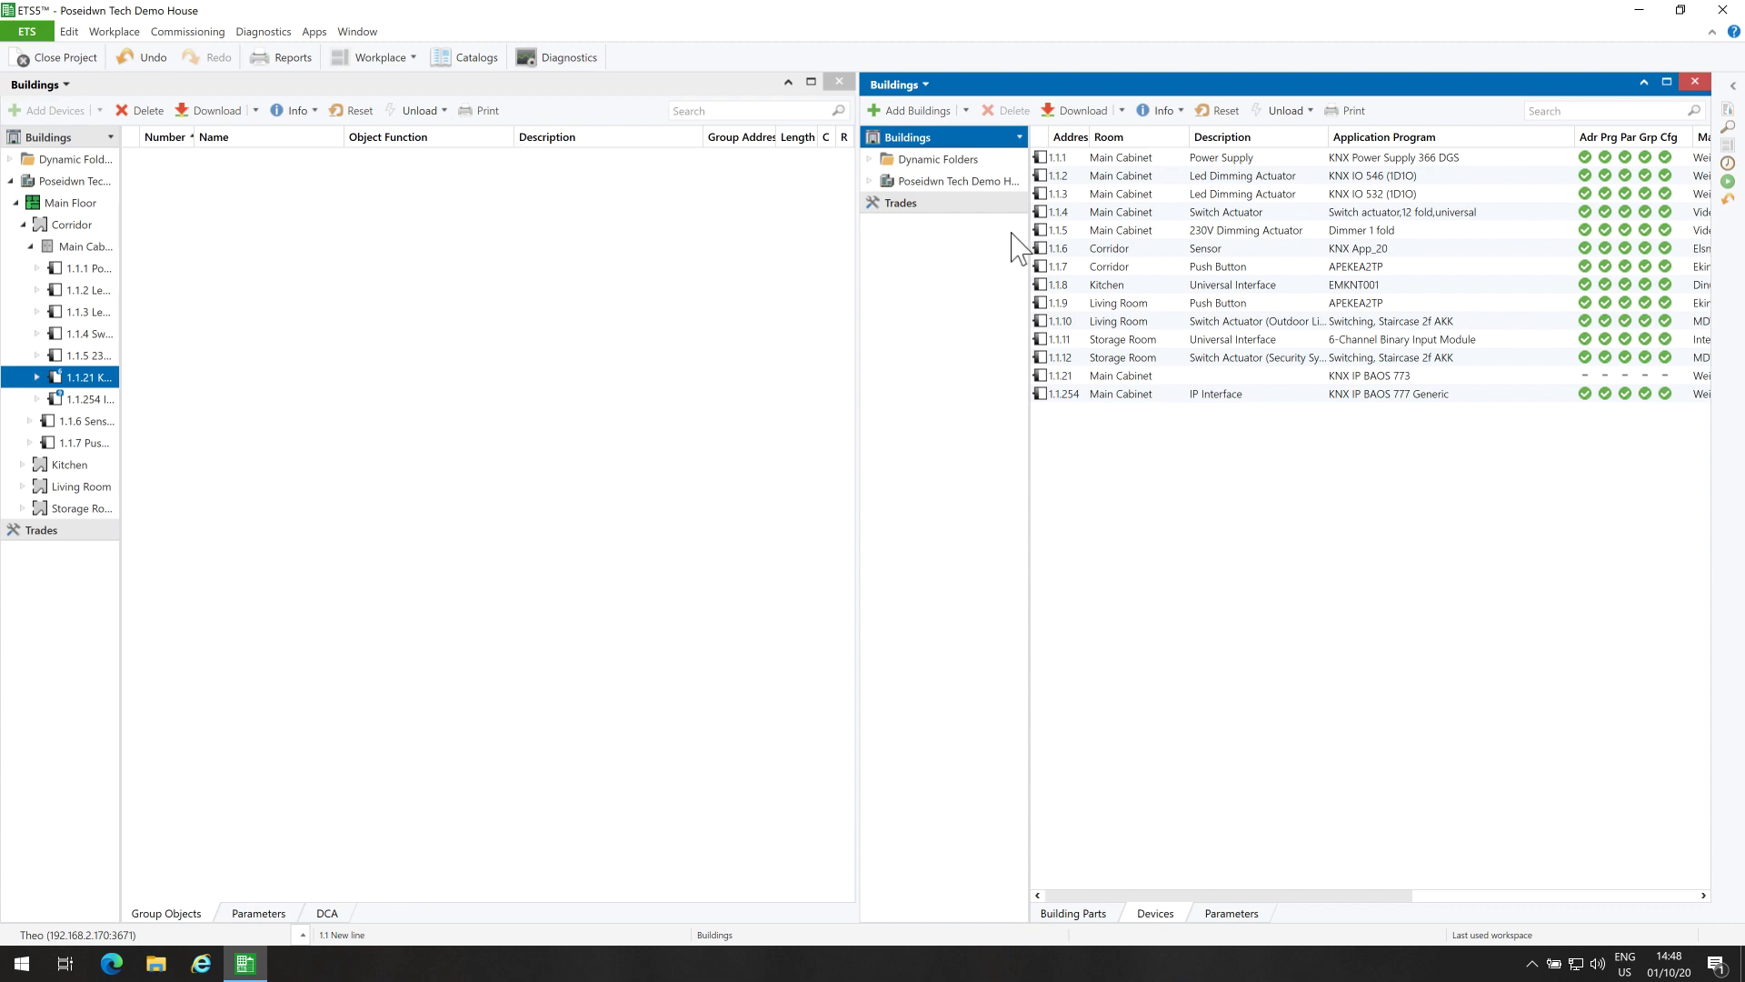
Display the parameters for datapoints 1-10 of the KNX IP BAOS 777 and the KNX IP BAOS 773 side by side
left_click(1063, 395)
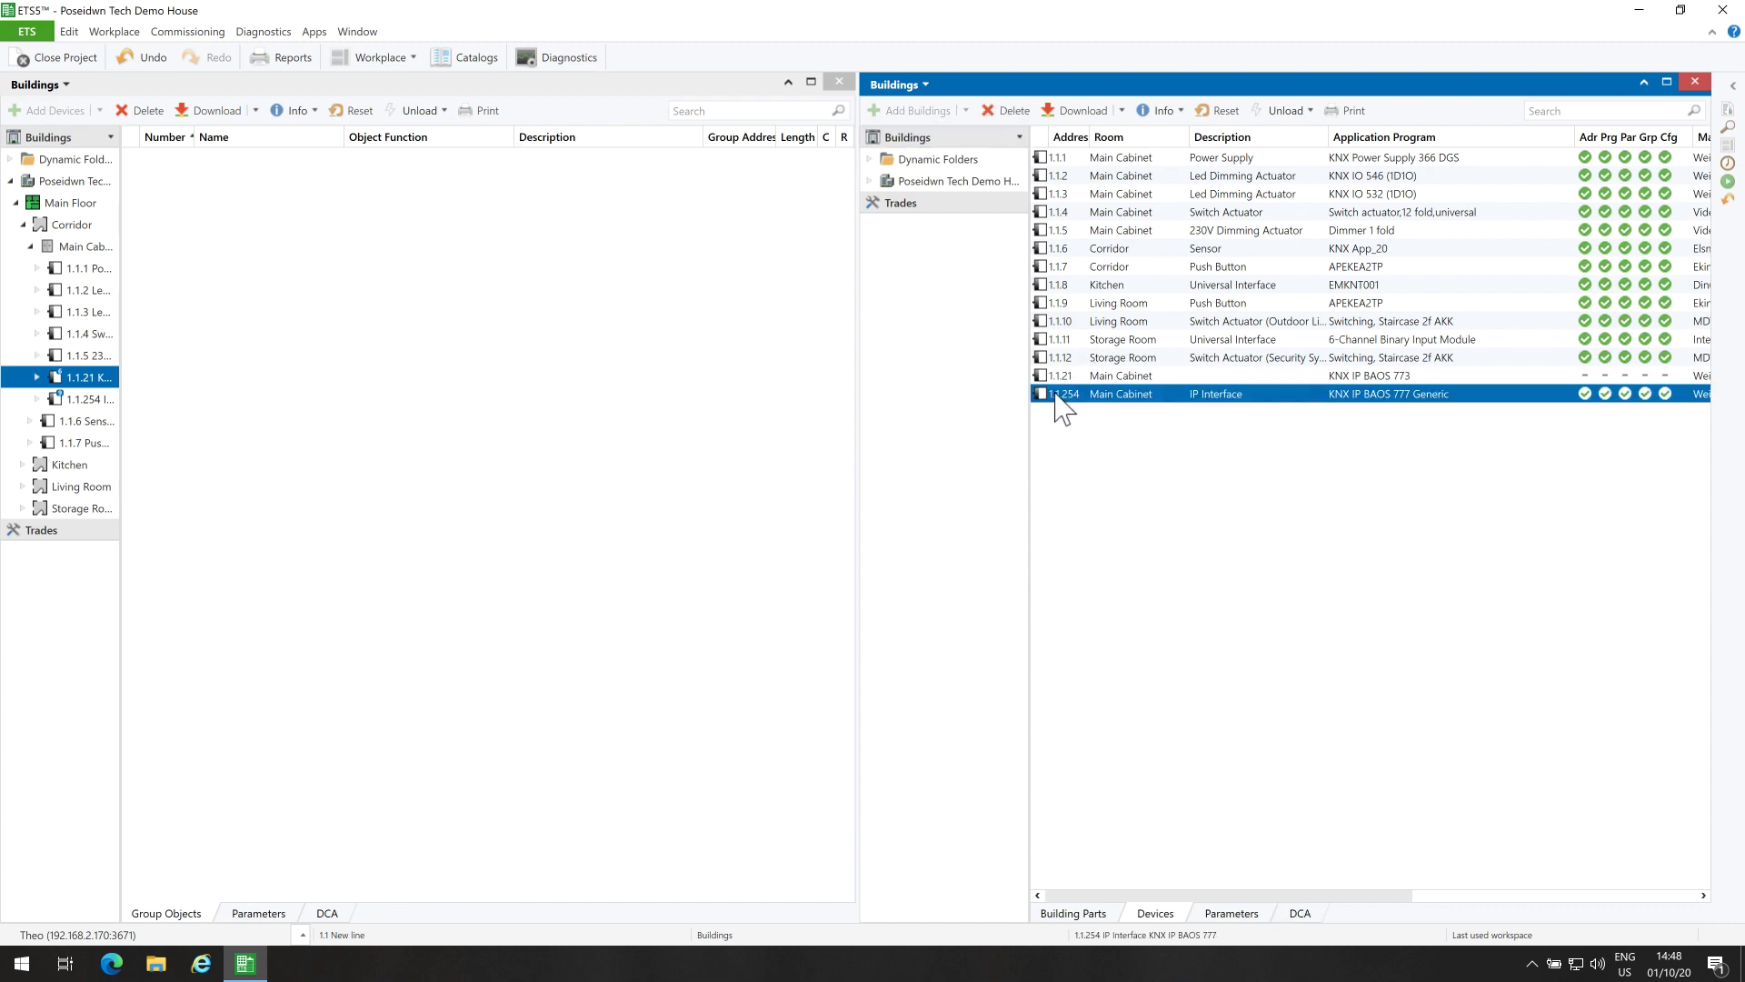
double_click(1057, 396)
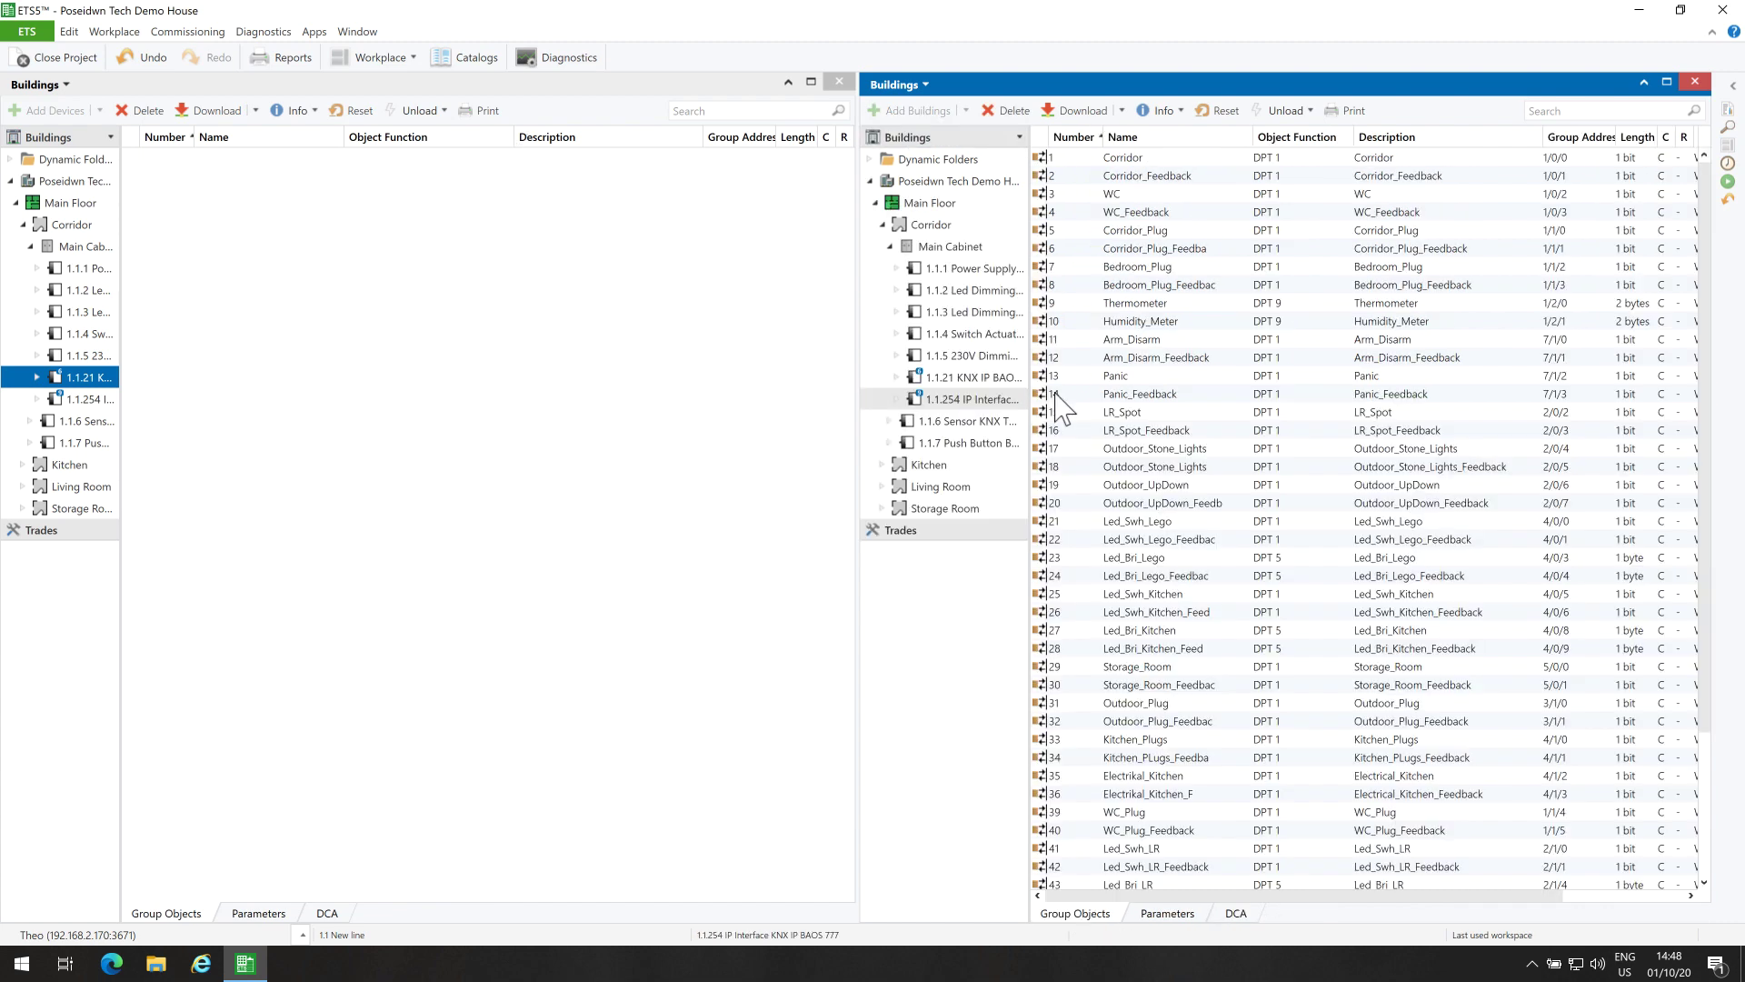
left_click(1171, 913)
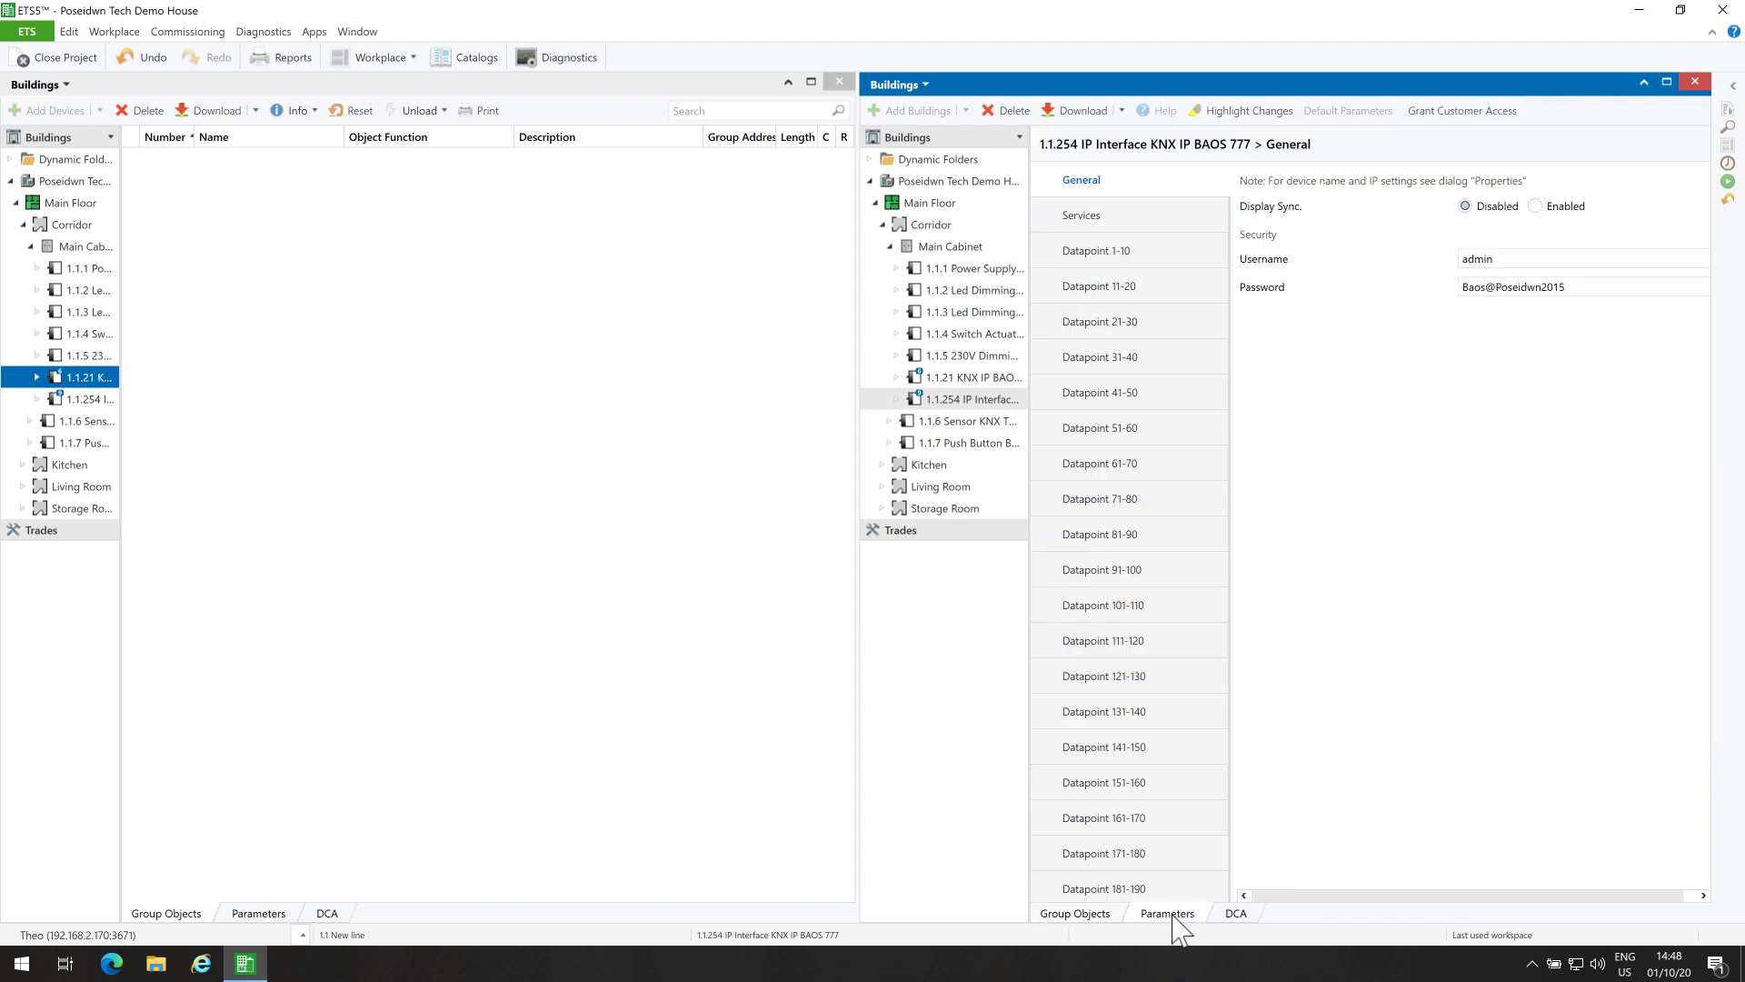
left_click(281, 913)
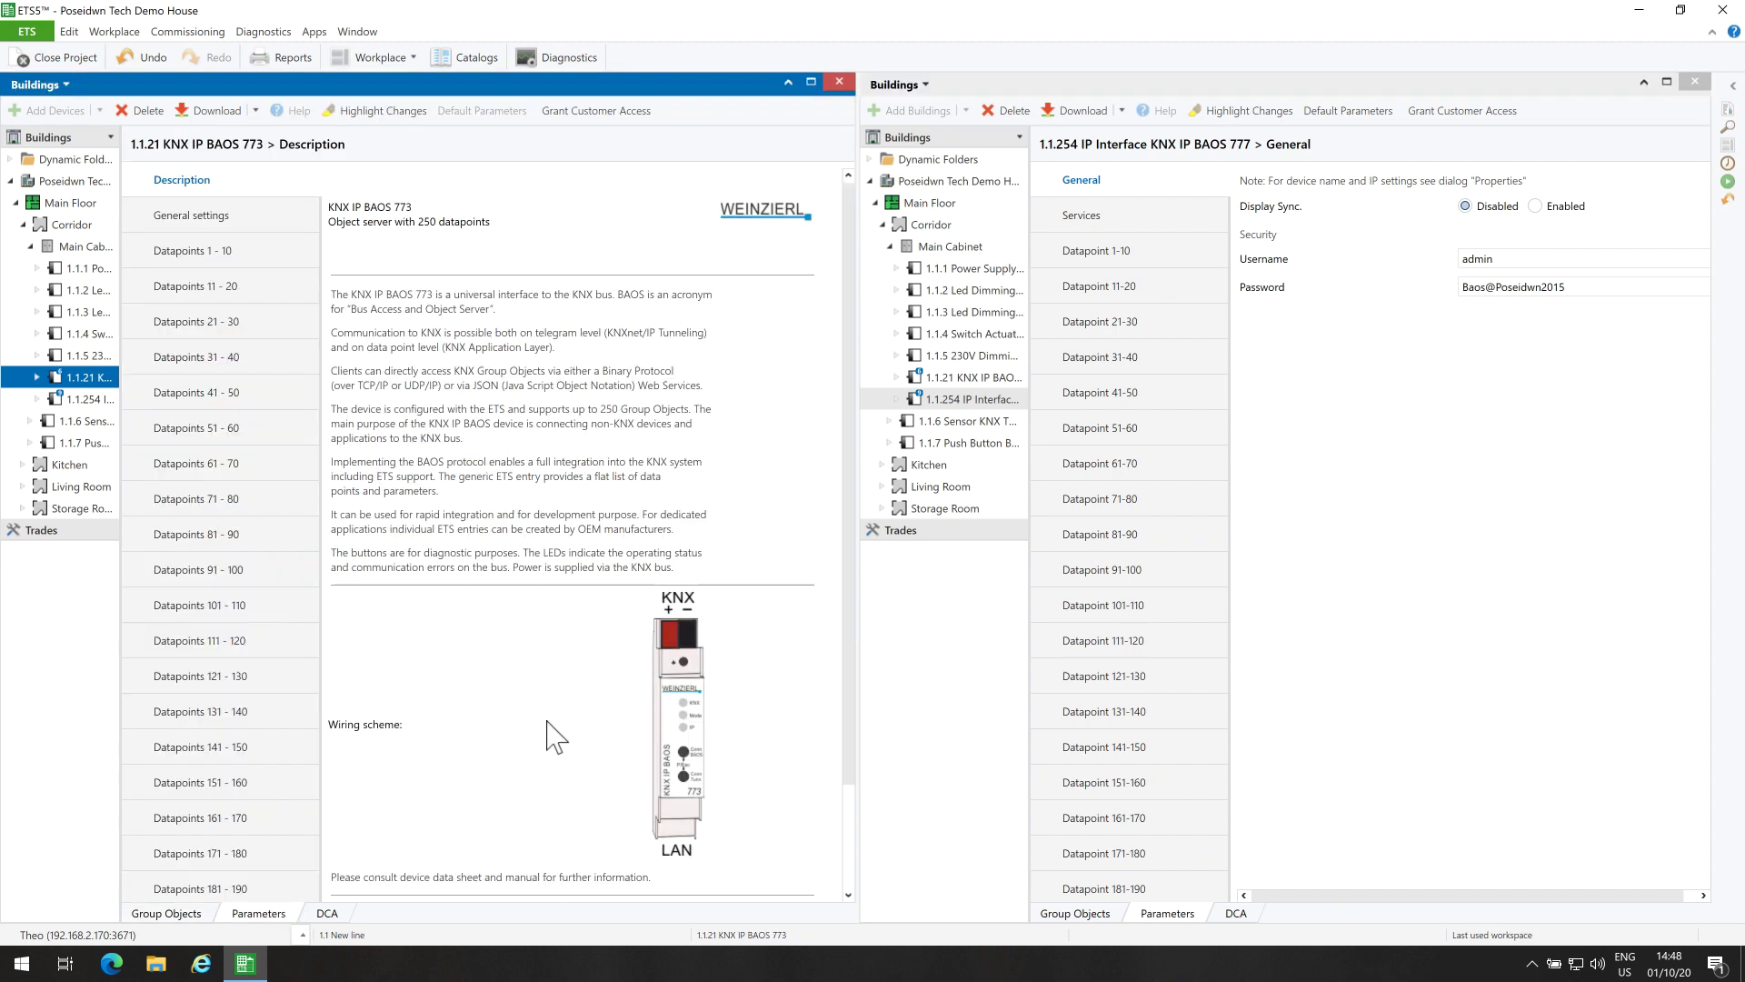
left_click(1099, 256)
left_click(261, 253)
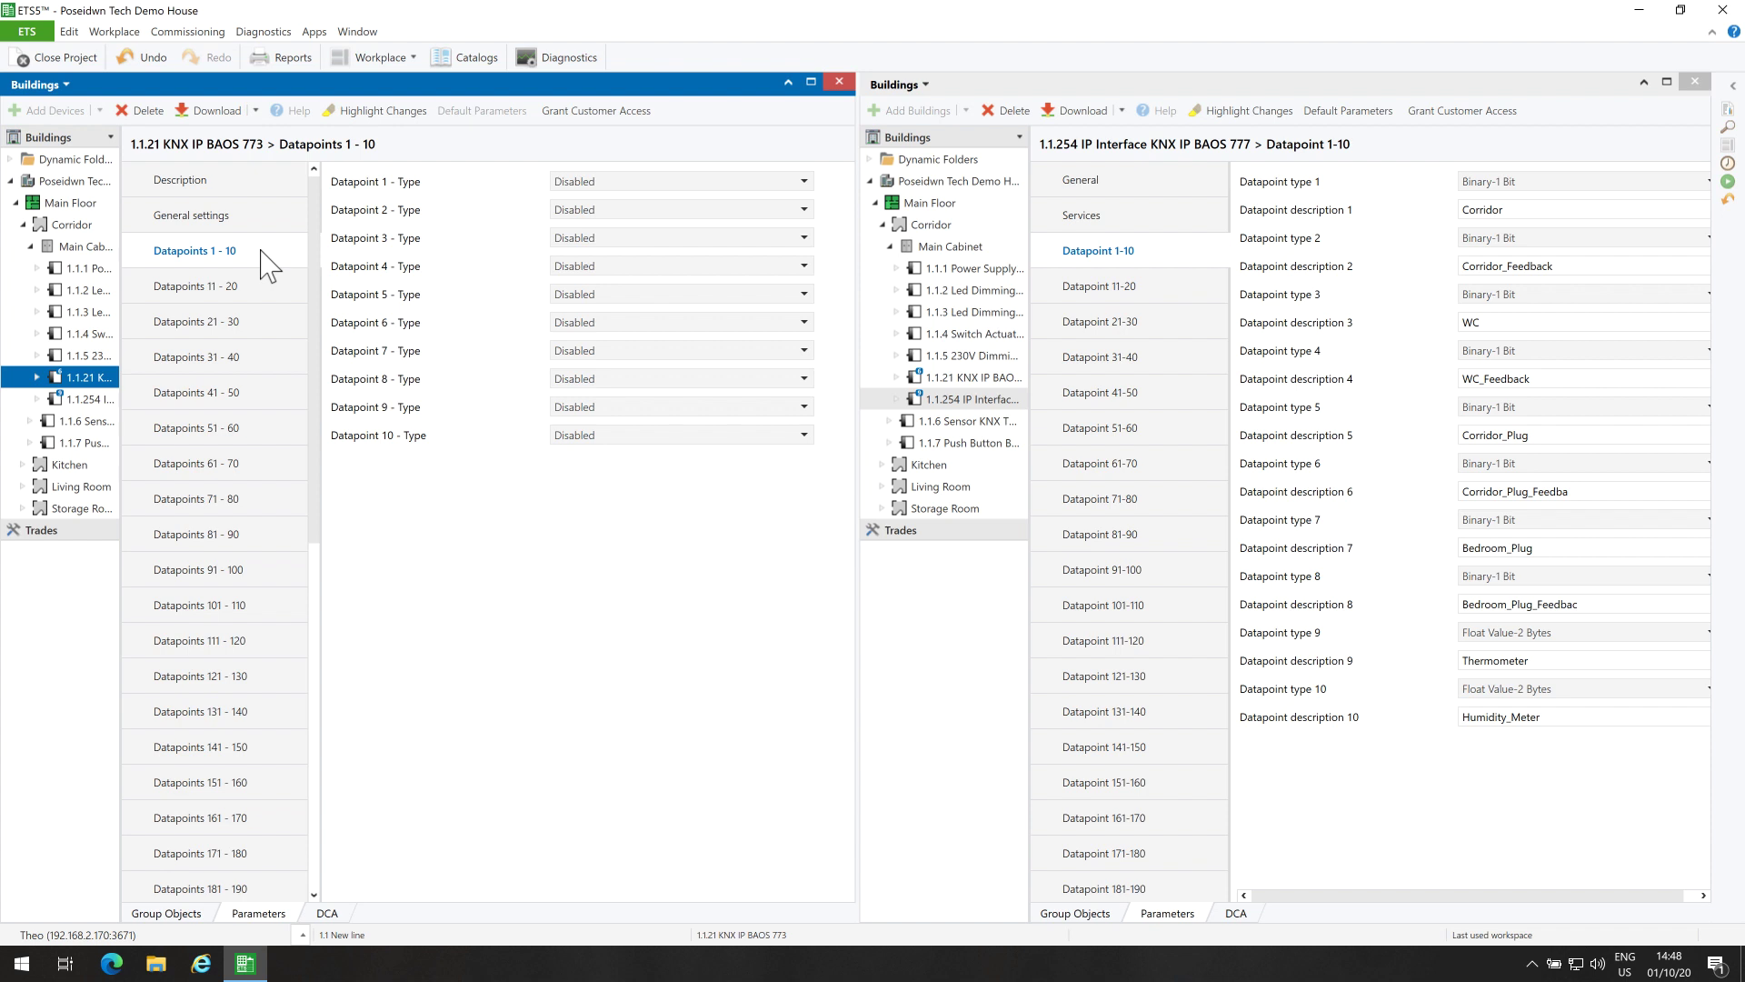
Set the types of datapoints 1 through 8 on the KNX IP BAOS 773 to DPT 01 - binary - 1 bit
left_click(598, 181)
left_click(604, 226)
left_click(593, 239)
left_click(595, 282)
left_click(592, 294)
left_click(595, 339)
left_click(593, 351)
left_click(596, 396)
left_click(587, 407)
left_click(596, 451)
left_click(586, 463)
left_click(576, 508)
left_click(586, 520)
left_click(591, 564)
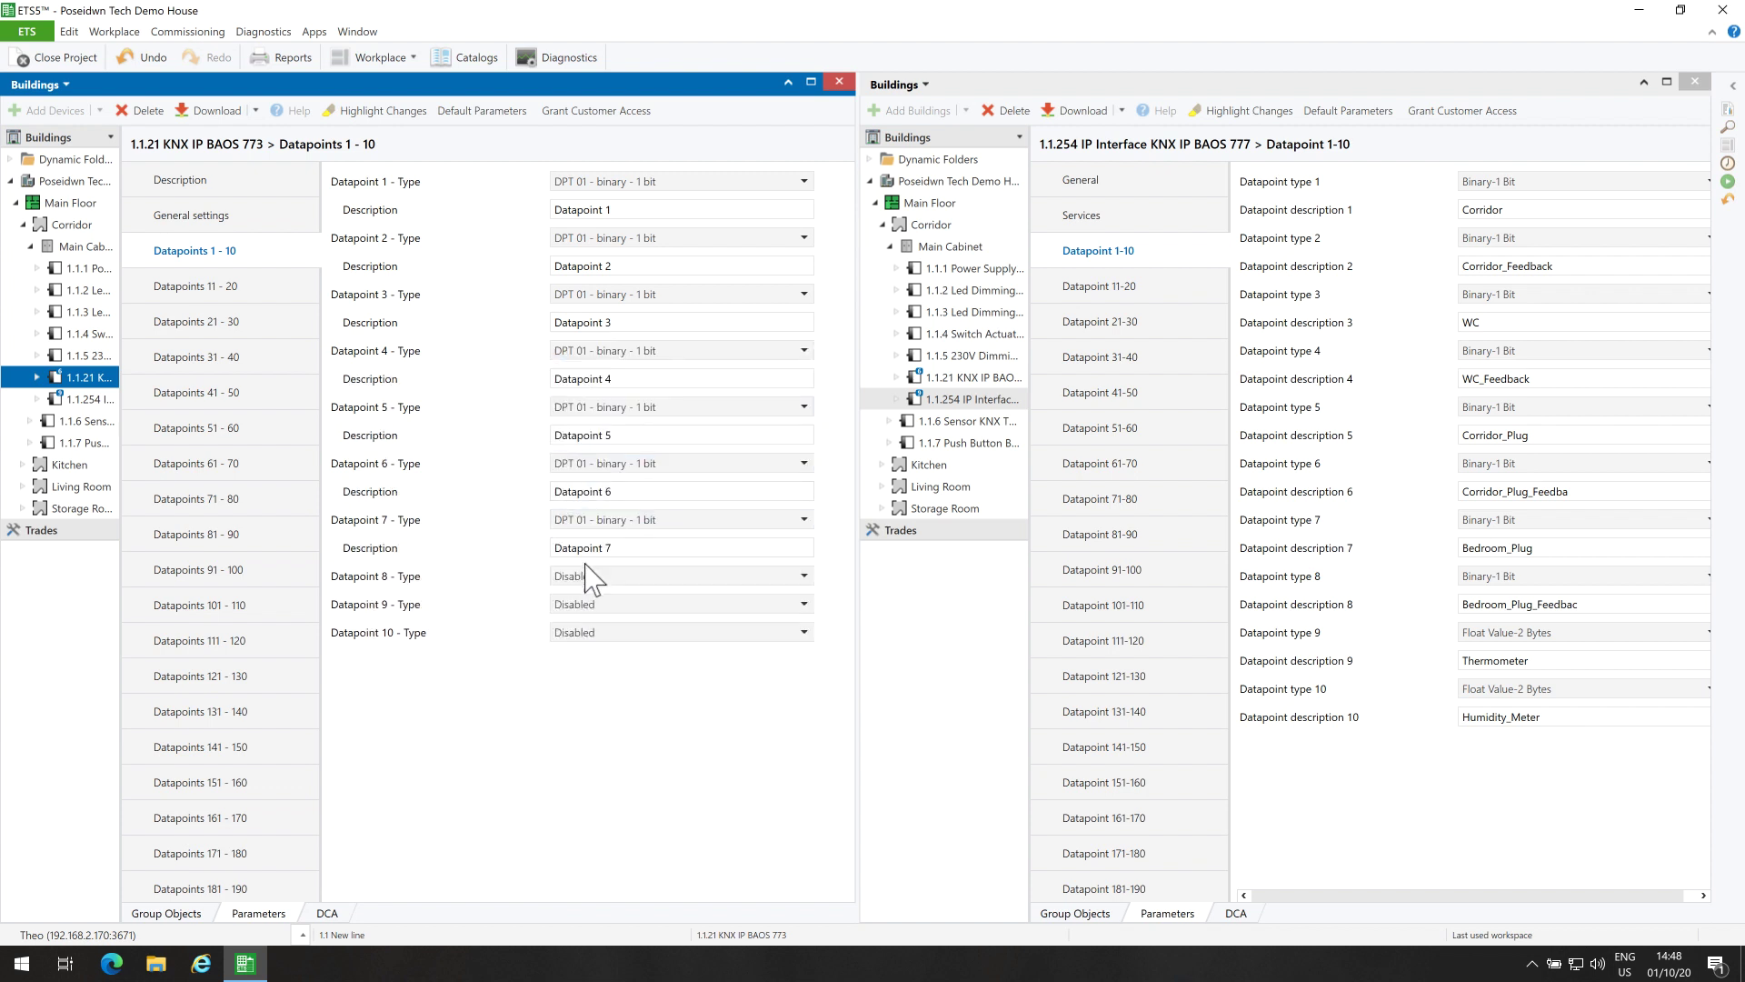
left_click(580, 576)
left_click(595, 620)
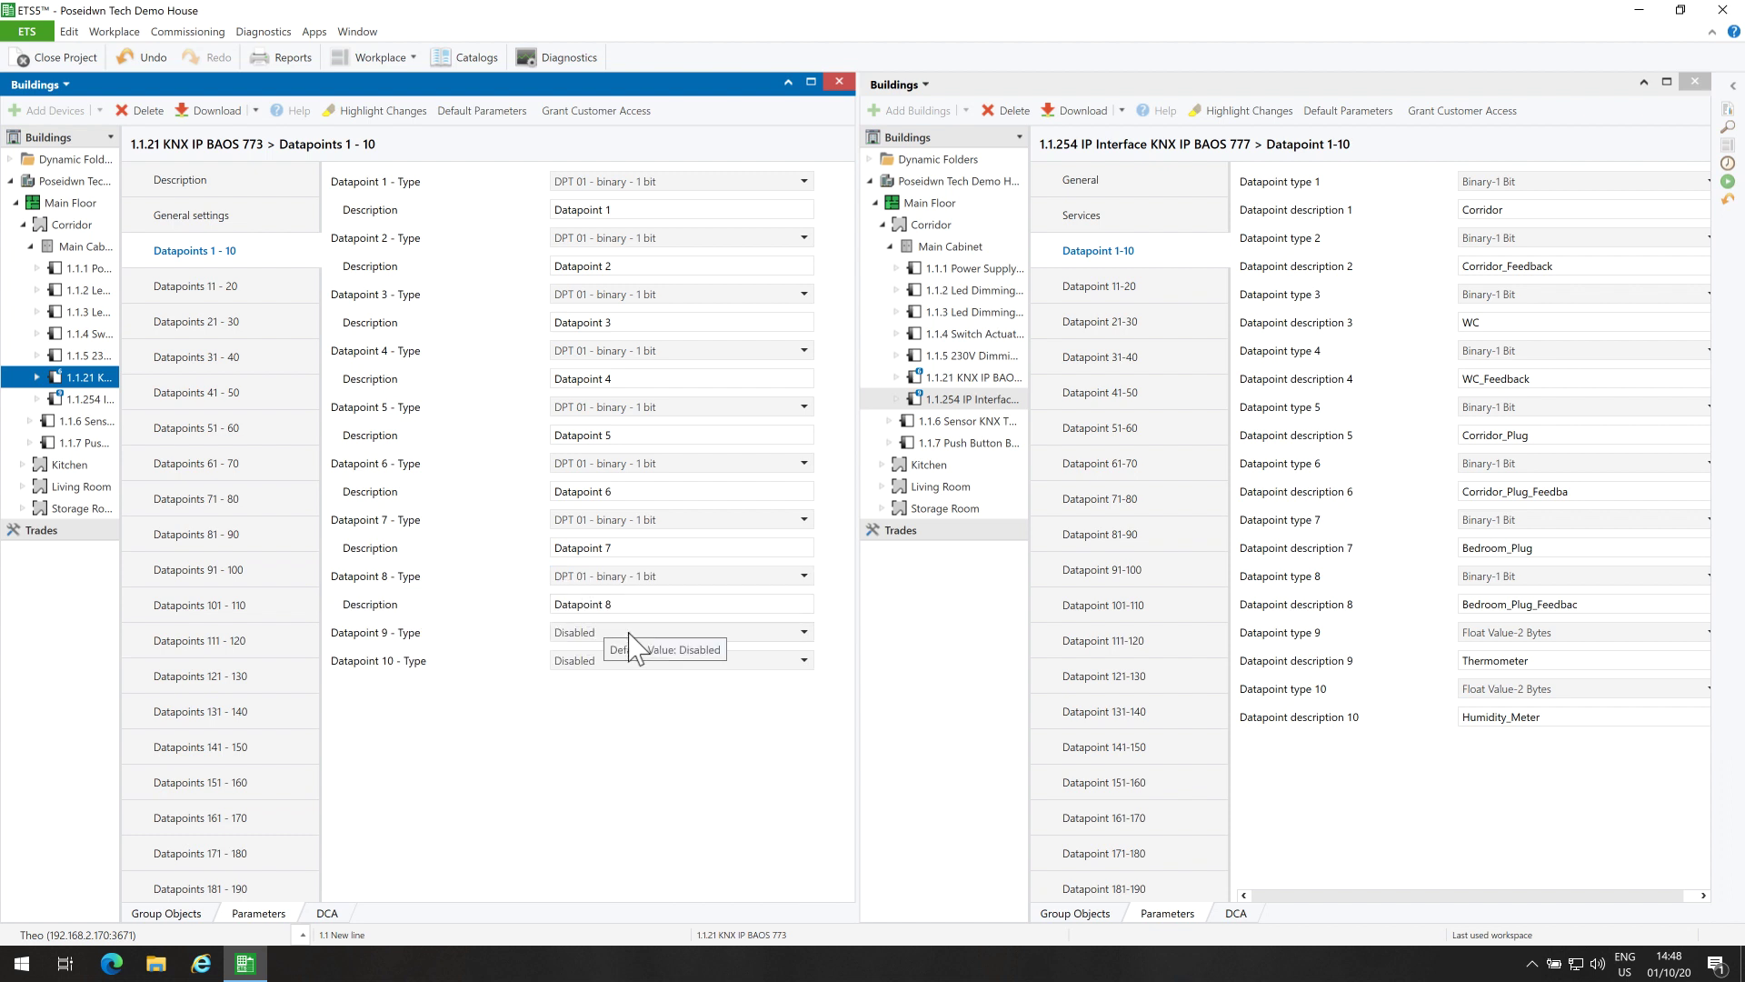
Set the types of datapoints 9 and 10 on the KNX IP BAOS 773 to DPT 09 - float value - 2 byte
left_click(632, 633)
left_click(640, 829)
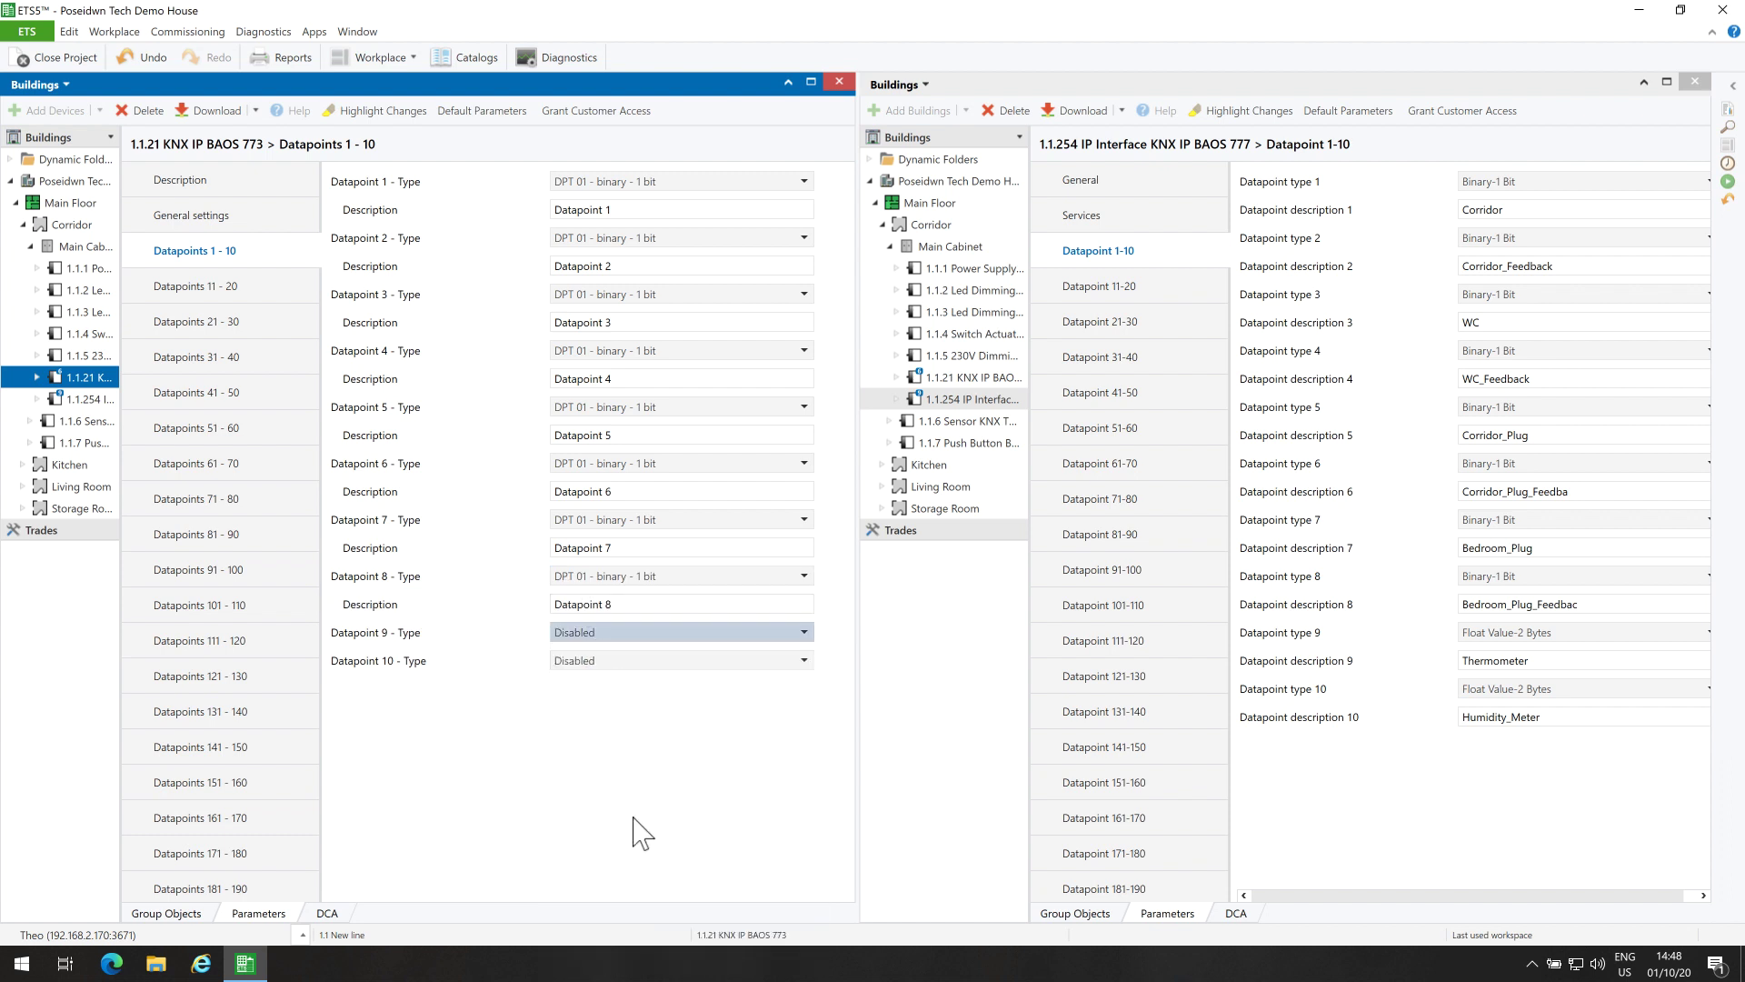
left_click(616, 690)
scroll(624, 655, "down", 1)
left_click(646, 499)
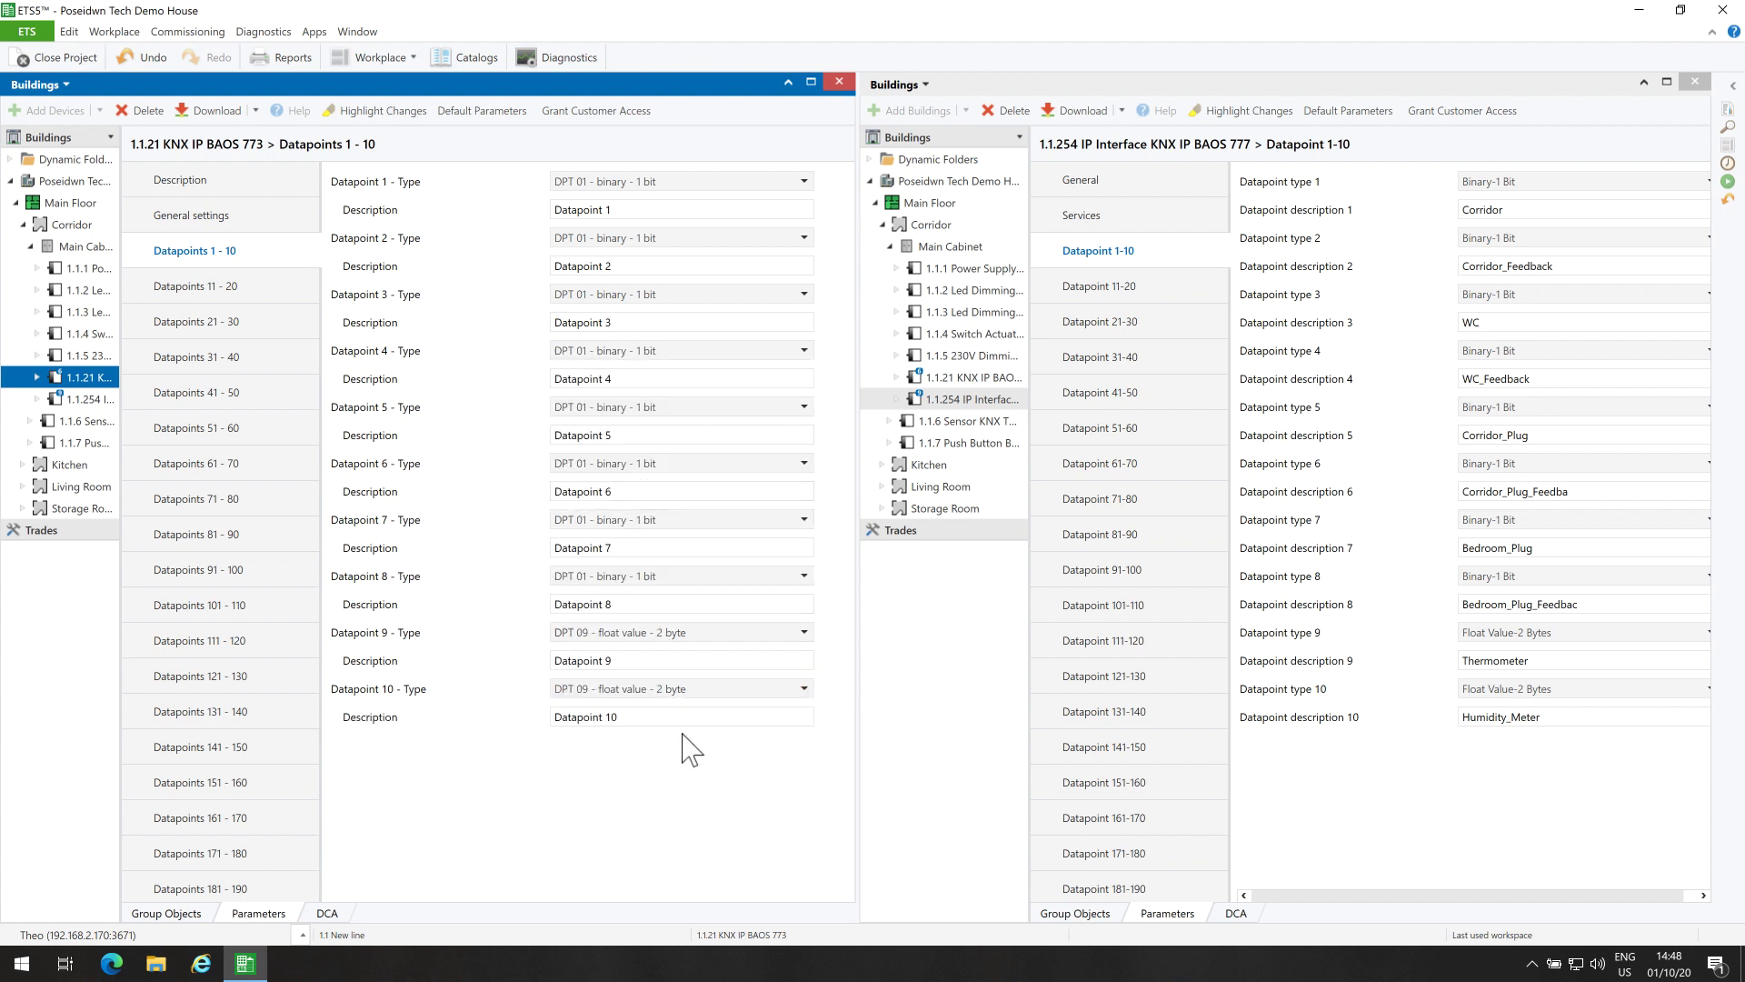
Copy the datapoint 1 description "Corridor" from the BAOS 777 into the description of datapoint 1 on the BAOS 773
double_click(1481, 210)
right_click(1483, 212)
left_click(1510, 243)
left_click(550, 211)
right_click(550, 211)
left_click(618, 272)
Copy the datapoint 2 description "Corridor_Feedback" from the BAOS 777 into the description of datapoint 2 on the BAOS 773
left_click(1585, 264)
right_click(1483, 264)
left_click(1511, 307)
left_click(573, 265)
right_click(576, 264)
left_click(600, 334)
Copy the datapoint 3 description "WC" from the BAOS 777 into the description of datapoint 3 on the BAOS 773
double_click(1471, 323)
right_click(1471, 322)
left_click(1509, 362)
left_click(653, 322)
right_click(597, 320)
left_click(620, 389)
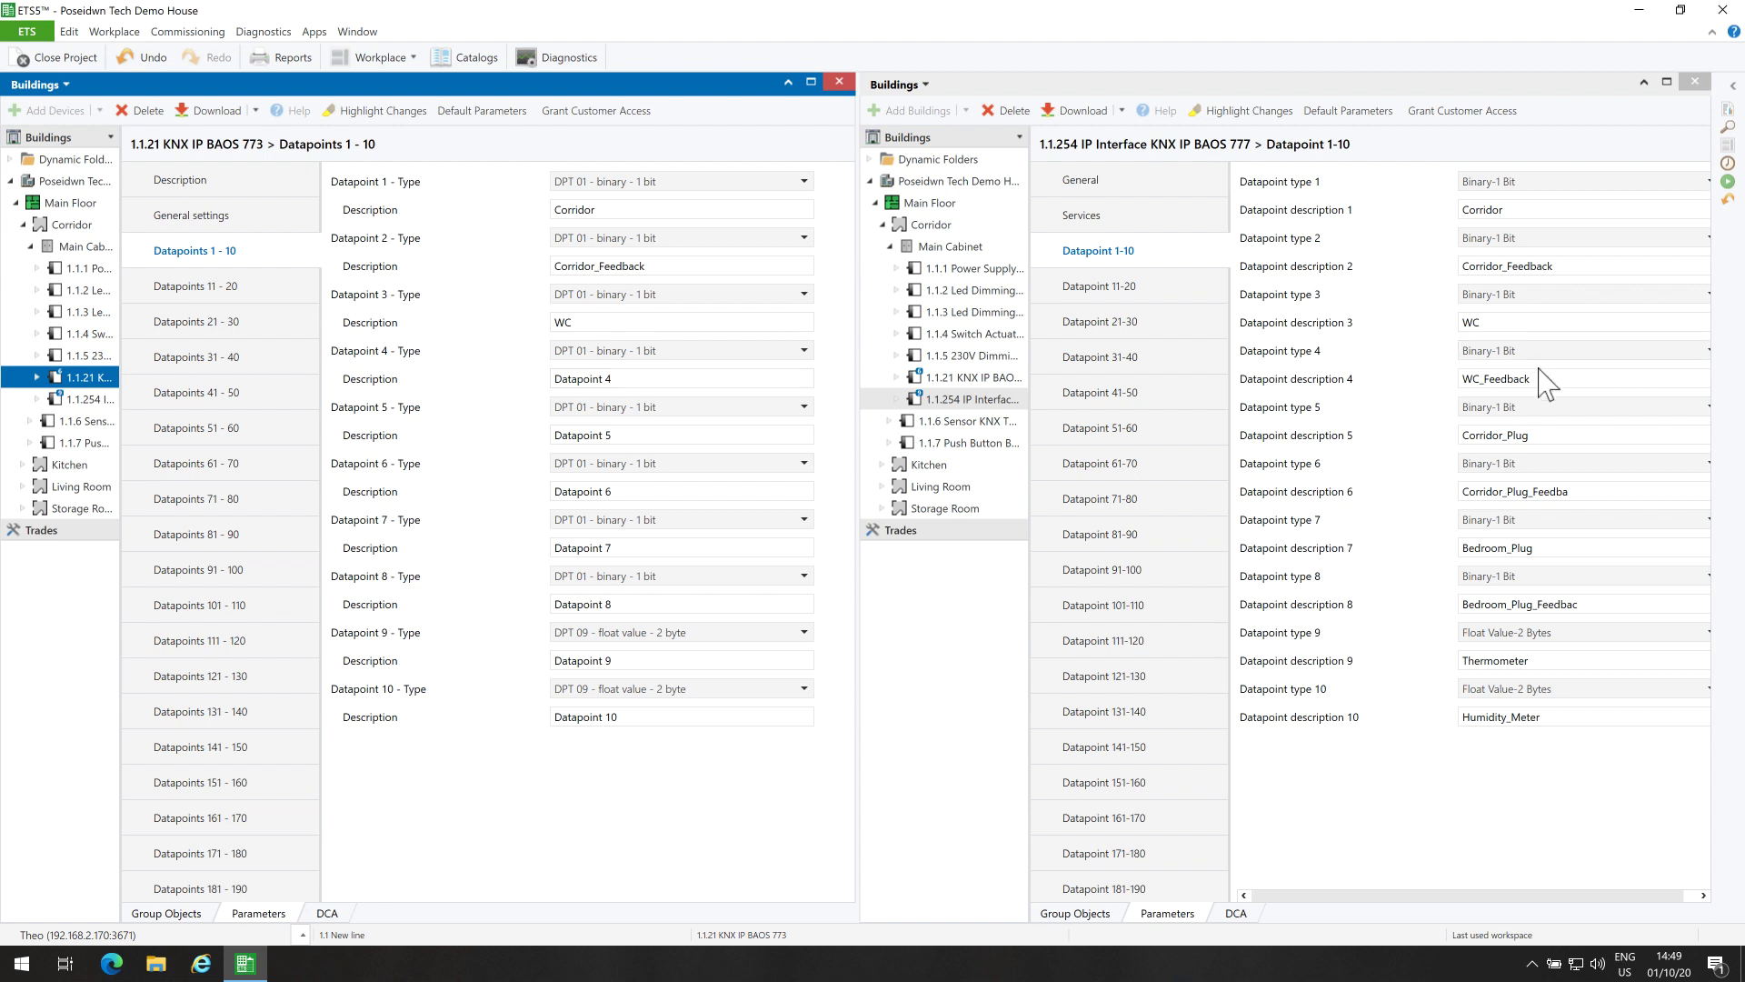
Copy the datapoint 4 description "WC_Feedback" from the BAOS 777 into the description of datapoint 4 on the BAOS 773
double_click(1468, 380)
right_click(1473, 380)
left_click(1536, 424)
left_click(637, 378)
right_click(580, 379)
left_click(605, 449)
Copy the datapoint 5 description "Corridor_Plug" from the BAOS 777 into the description of datapoint 5 on the BAOS 773
double_click(1549, 432)
right_click(1549, 433)
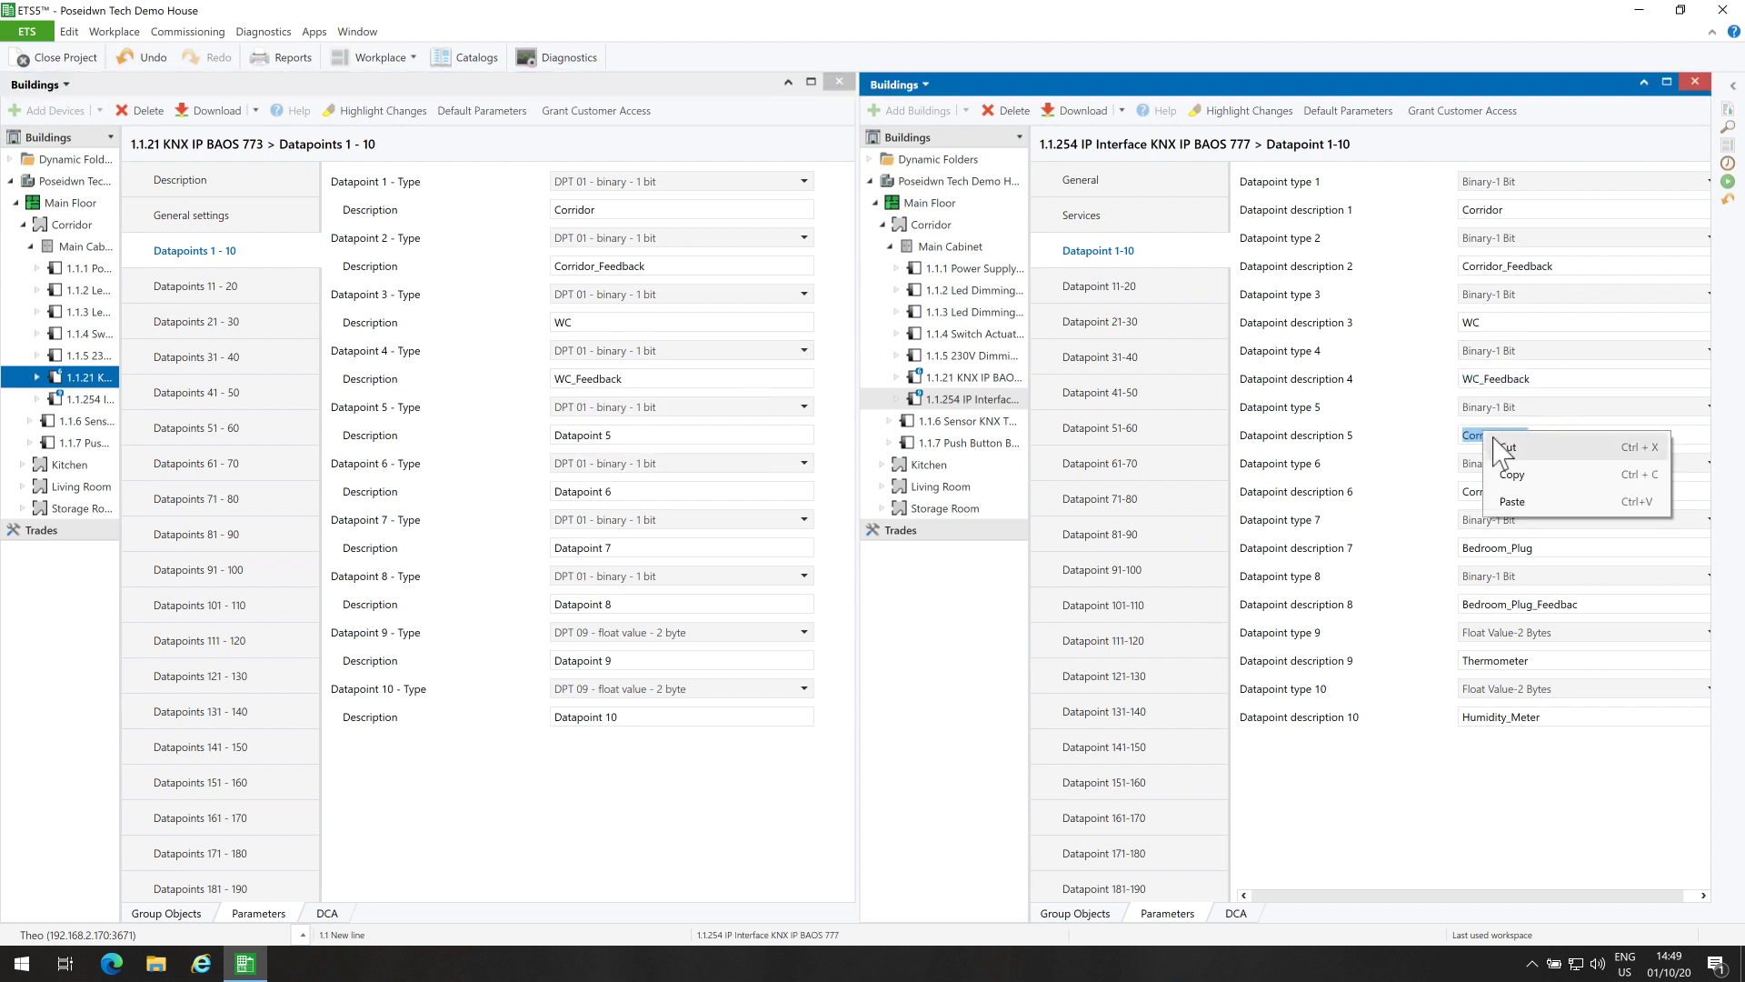
left_click(1509, 476)
left_click(652, 437)
left_click_drag(651, 436, 540, 436)
right_click(582, 438)
left_click(605, 506)
Copy the datapoint 6 description "Corridor_Plug_Feedba" from the BAOS 777 into the description of datapoint 6 on the BAOS 773
double_click(1509, 492)
right_click(1491, 492)
left_click(1505, 533)
left_click_drag(672, 492, 549, 492)
right_click(568, 491)
left_click(595, 559)
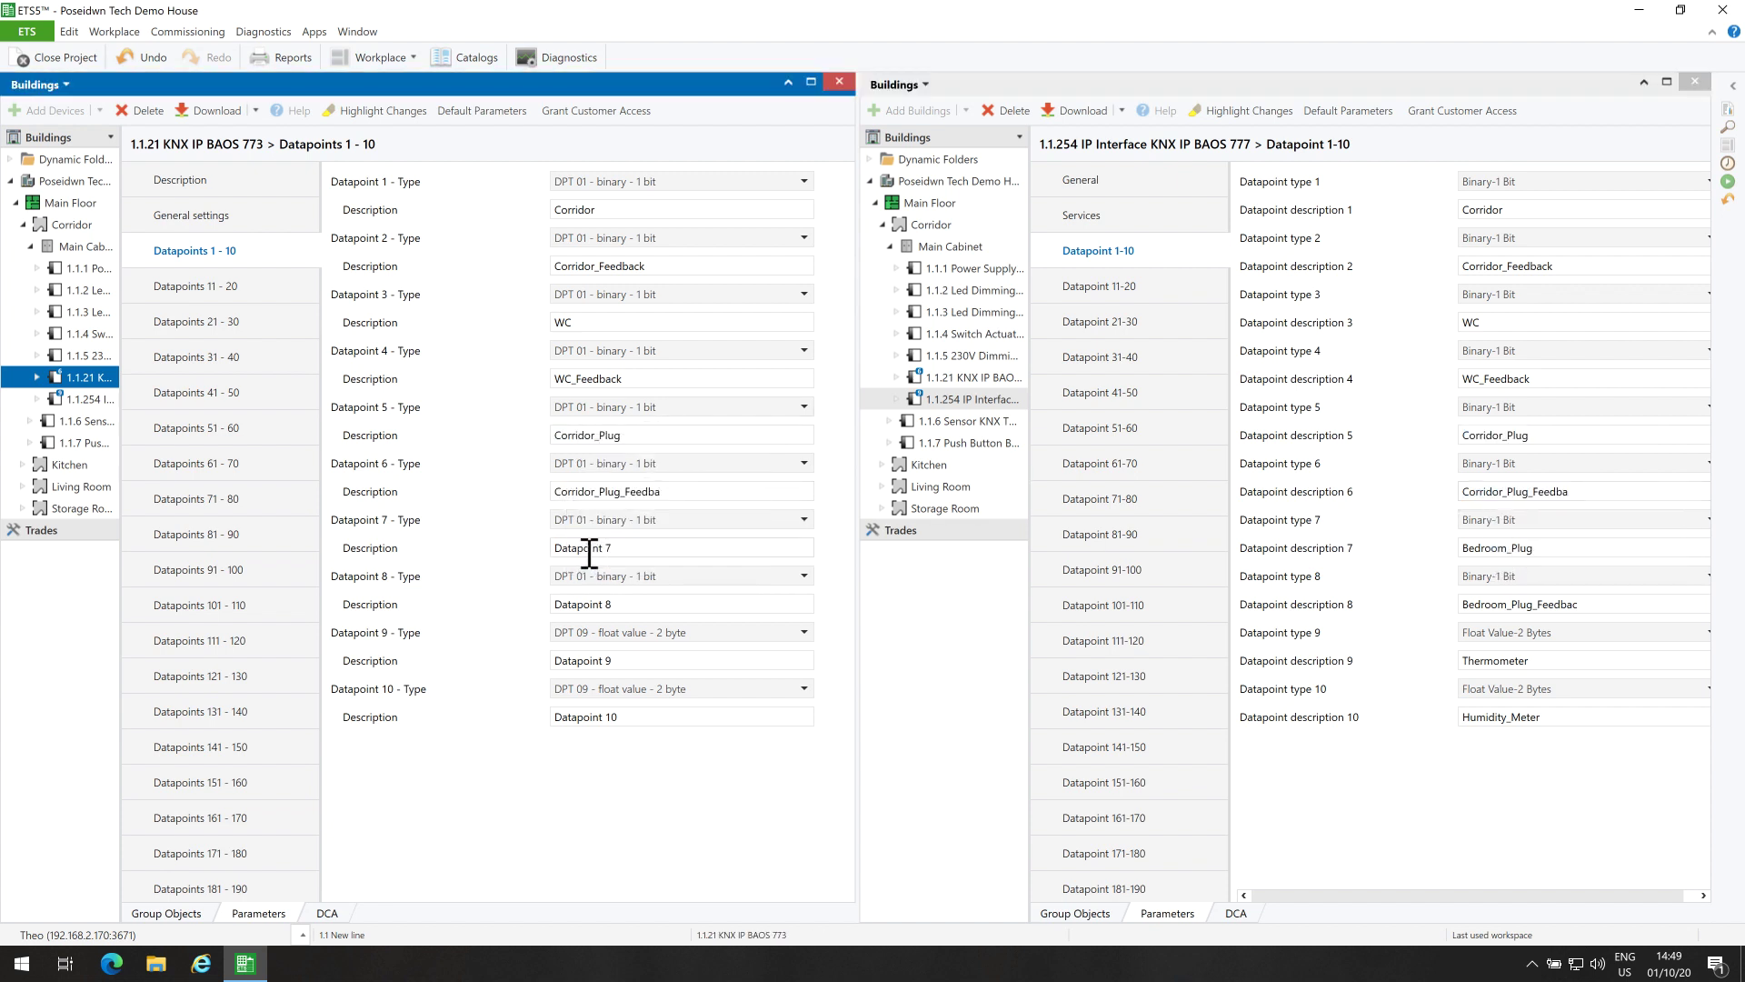
Copy the datapoint 7 description "Bedroom_Plug" from the BAOS 777 into the description of datapoint 7 on the BAOS 773
double_click(1500, 548)
right_click(1500, 549)
left_click(1513, 587)
left_click_drag(673, 548, 522, 548)
right_click(565, 548)
left_click(591, 617)
Copy the datapoint 8 description "Bedroom_Plug_Feedbac" from the BAOS 777 into the description of datapoint 8 on the BAOS 773
double_click(1586, 603)
right_click(1513, 604)
left_click(1546, 643)
left_click_drag(635, 604, 551, 604)
right_click(581, 605)
left_click(607, 670)
Copy the datapoint 9 description "Thermometer" from the BAOS 777 into the description of datapoint 9 on the BAOS 773
double_click(1539, 661)
right_click(1478, 661)
left_click(1509, 703)
left_click_drag(674, 661, 514, 661)
right_click(588, 660)
left_click(616, 730)
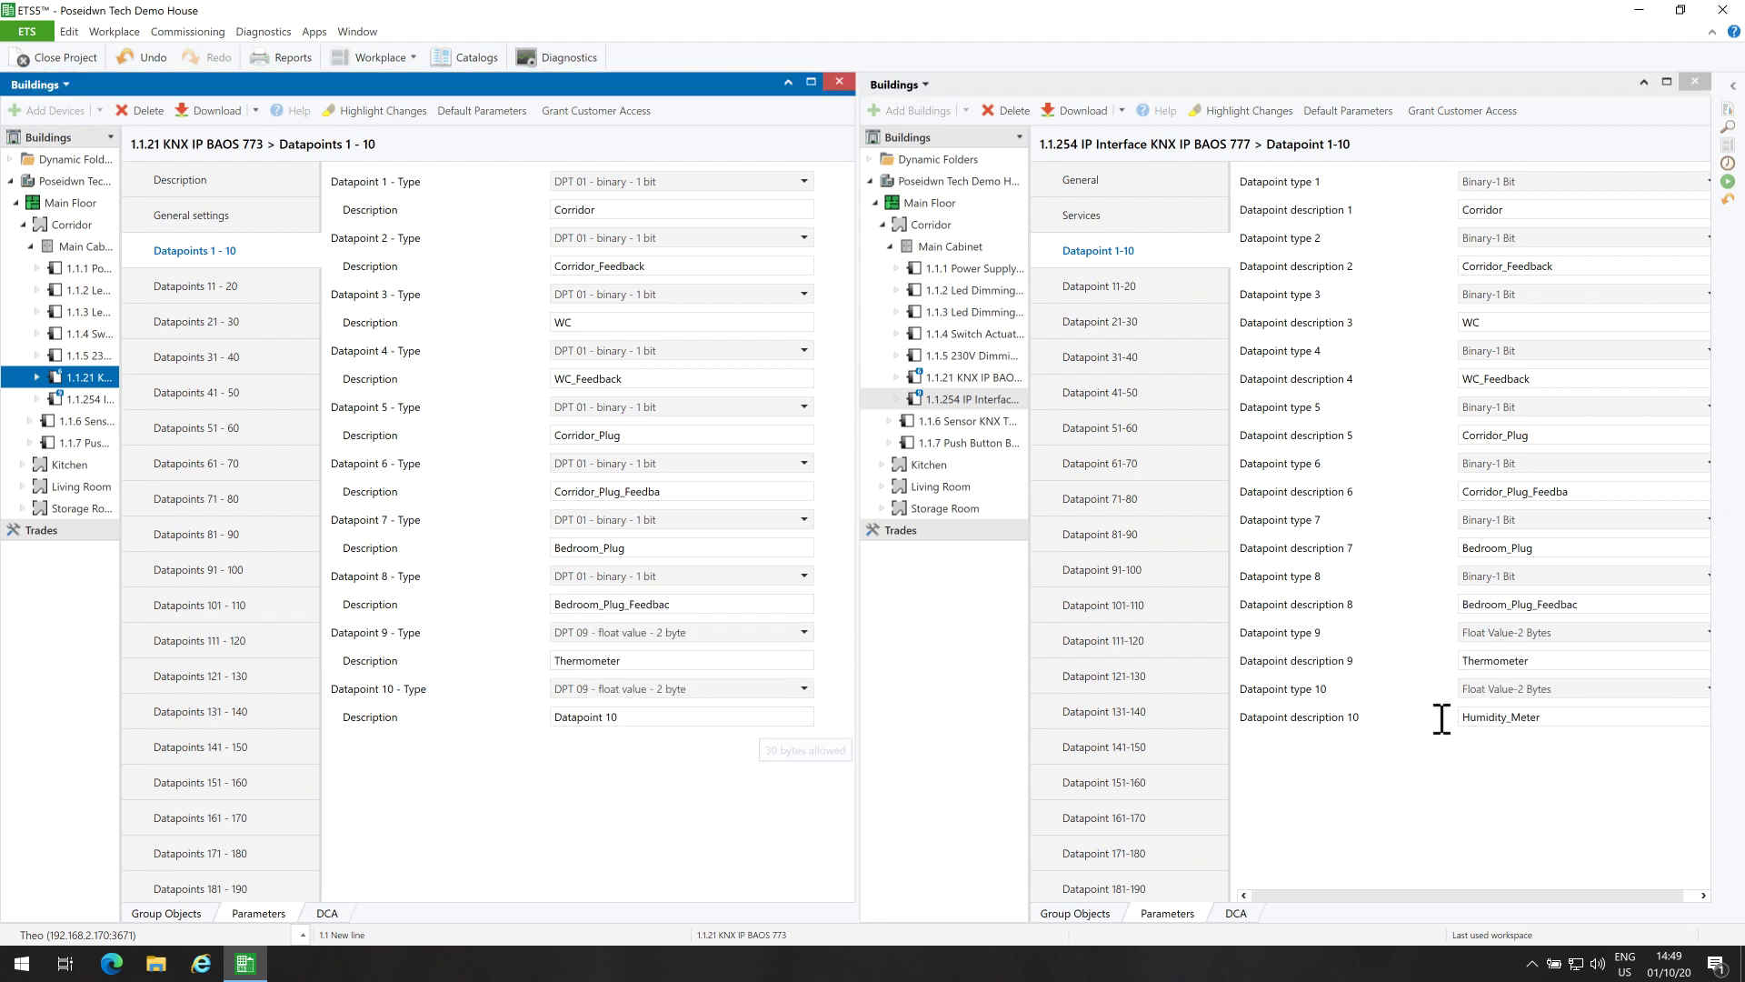
Copy the datapoint 10 description "Humidity_Meter" from the BAOS 777 into the description of datapoint 10 on the BAOS 773
double_click(1500, 717)
right_click(1482, 717)
left_click(1495, 759)
left_click(665, 718)
left_click_drag(665, 718, 550, 718)
right_click(604, 718)
left_click(618, 788)
Link BAOS 773 group objects 1 to 6 to the BAOS 777's group addresses 1/0/0 to 1/0/3, 1/1/0 and 1/1/1
left_click(180, 912)
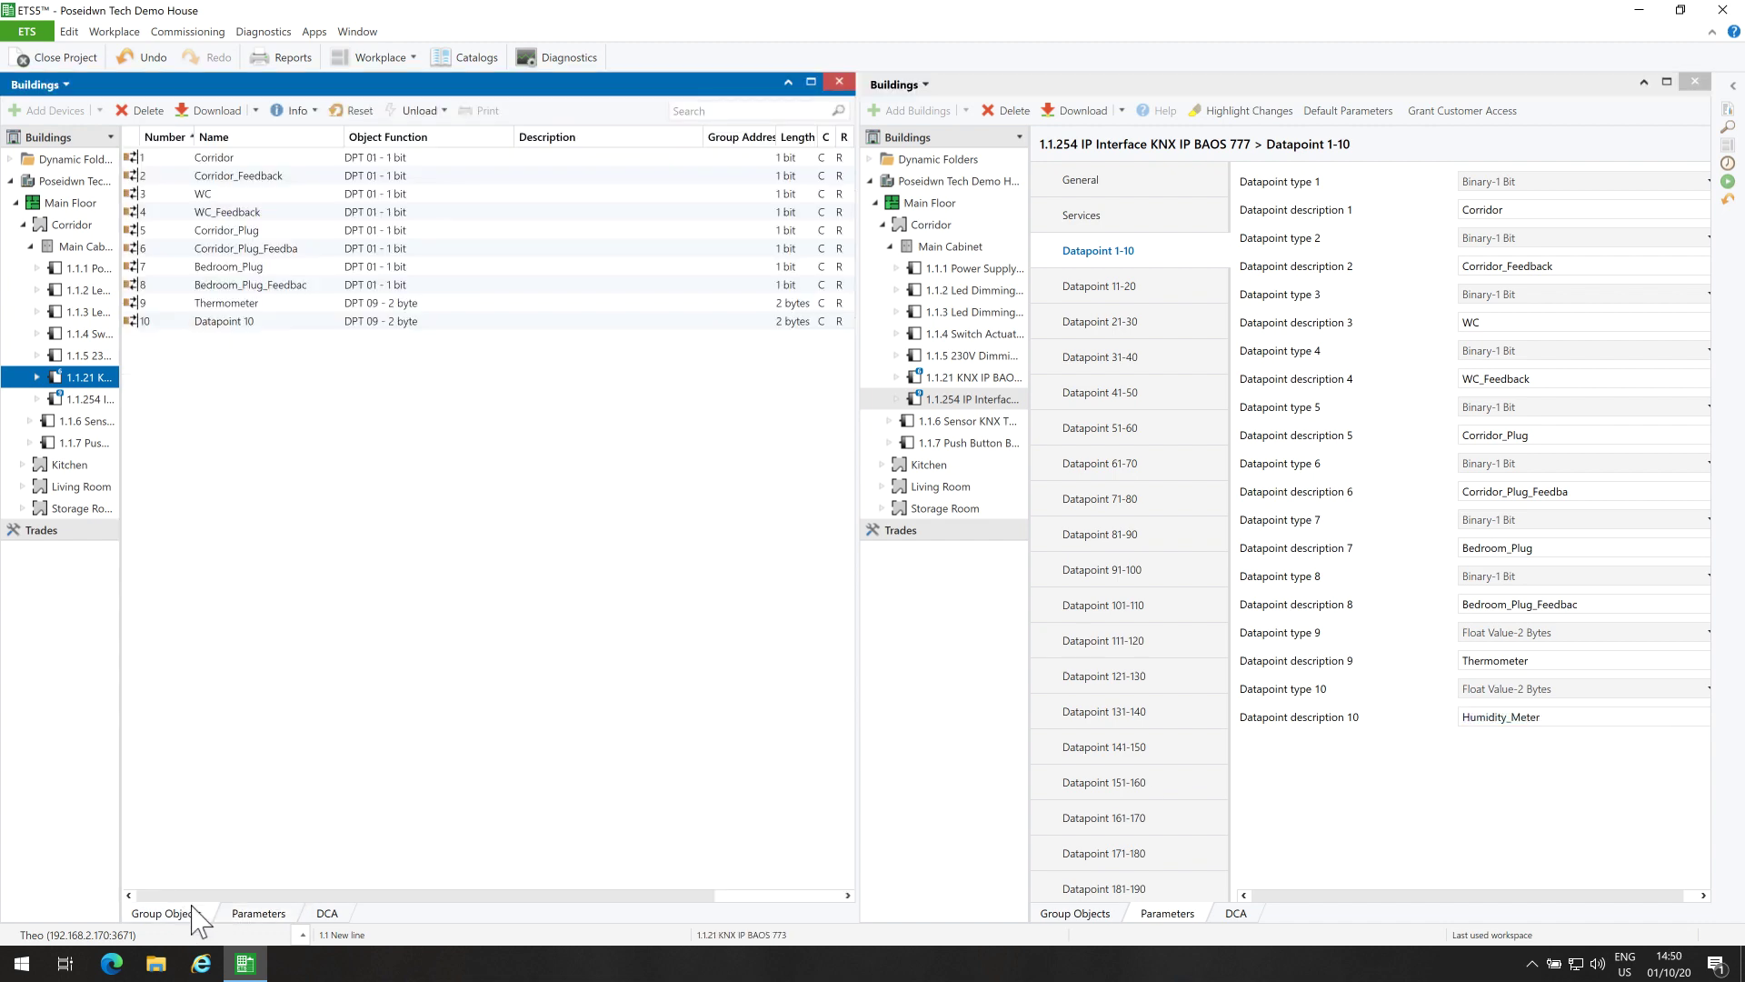
left_click(1105, 915)
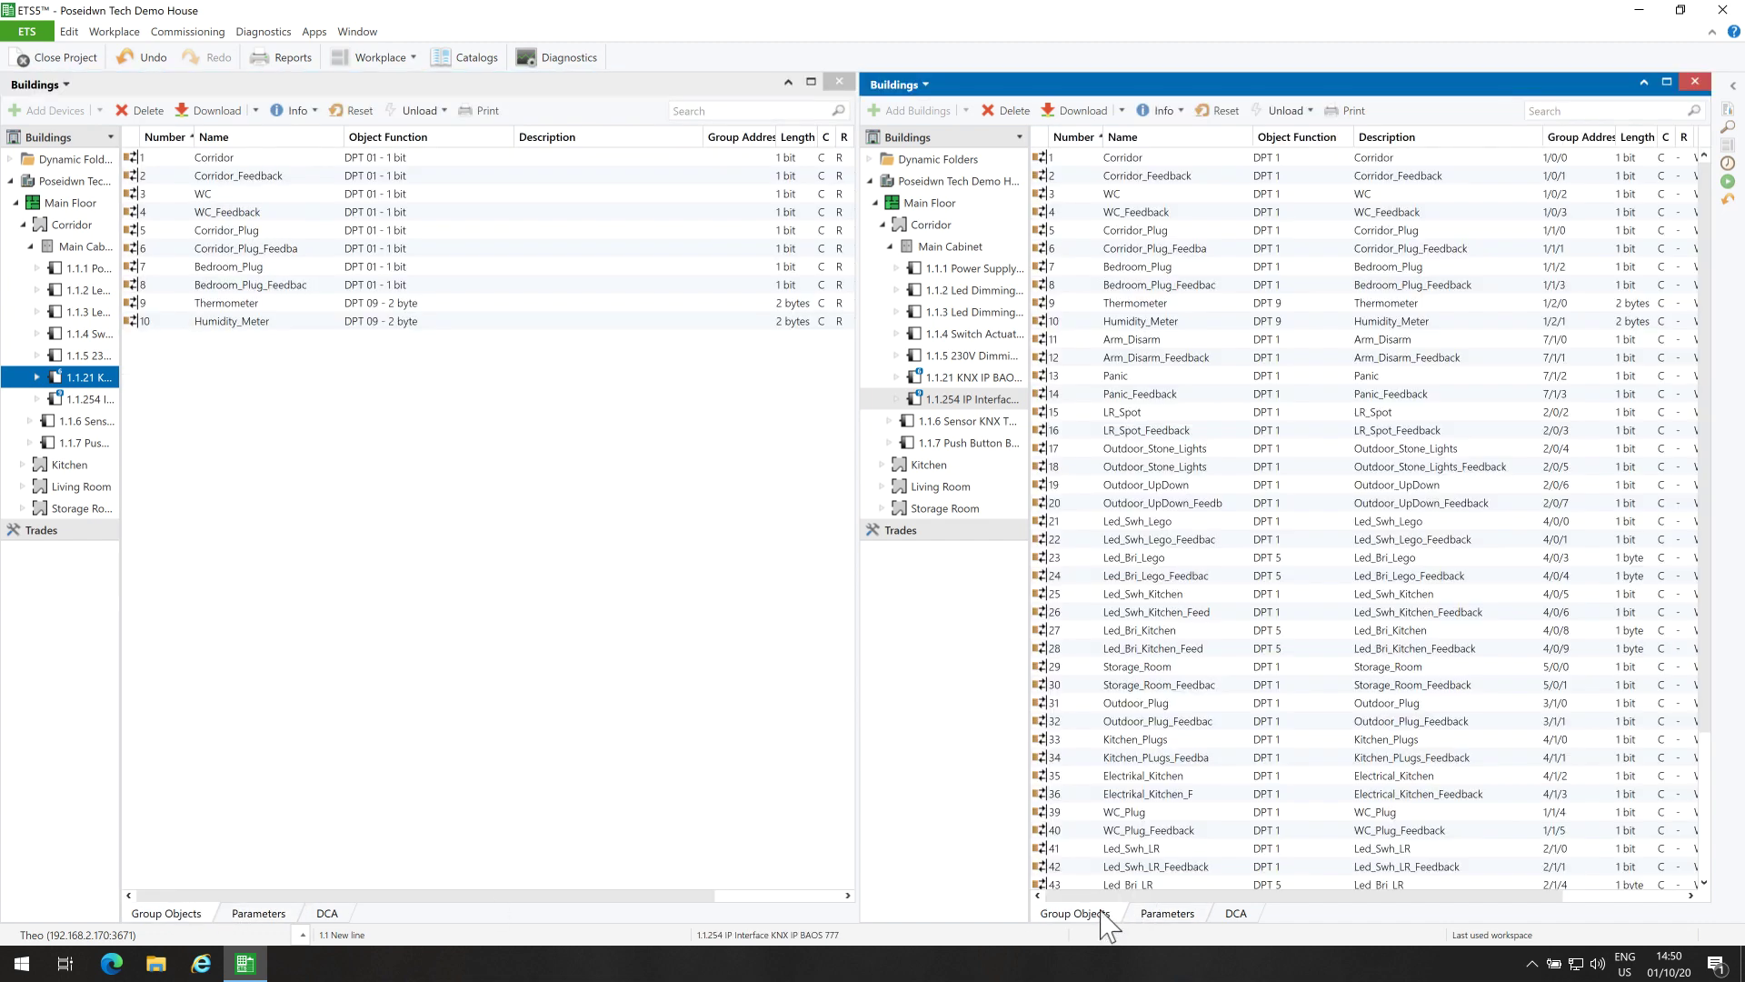
left_click_drag(1546, 158, 647, 154)
left_click_drag(1545, 175, 718, 182)
left_click_drag(1553, 198, 723, 218)
left_click_drag(1546, 230, 636, 232)
left_click_drag(1541, 250, 782, 250)
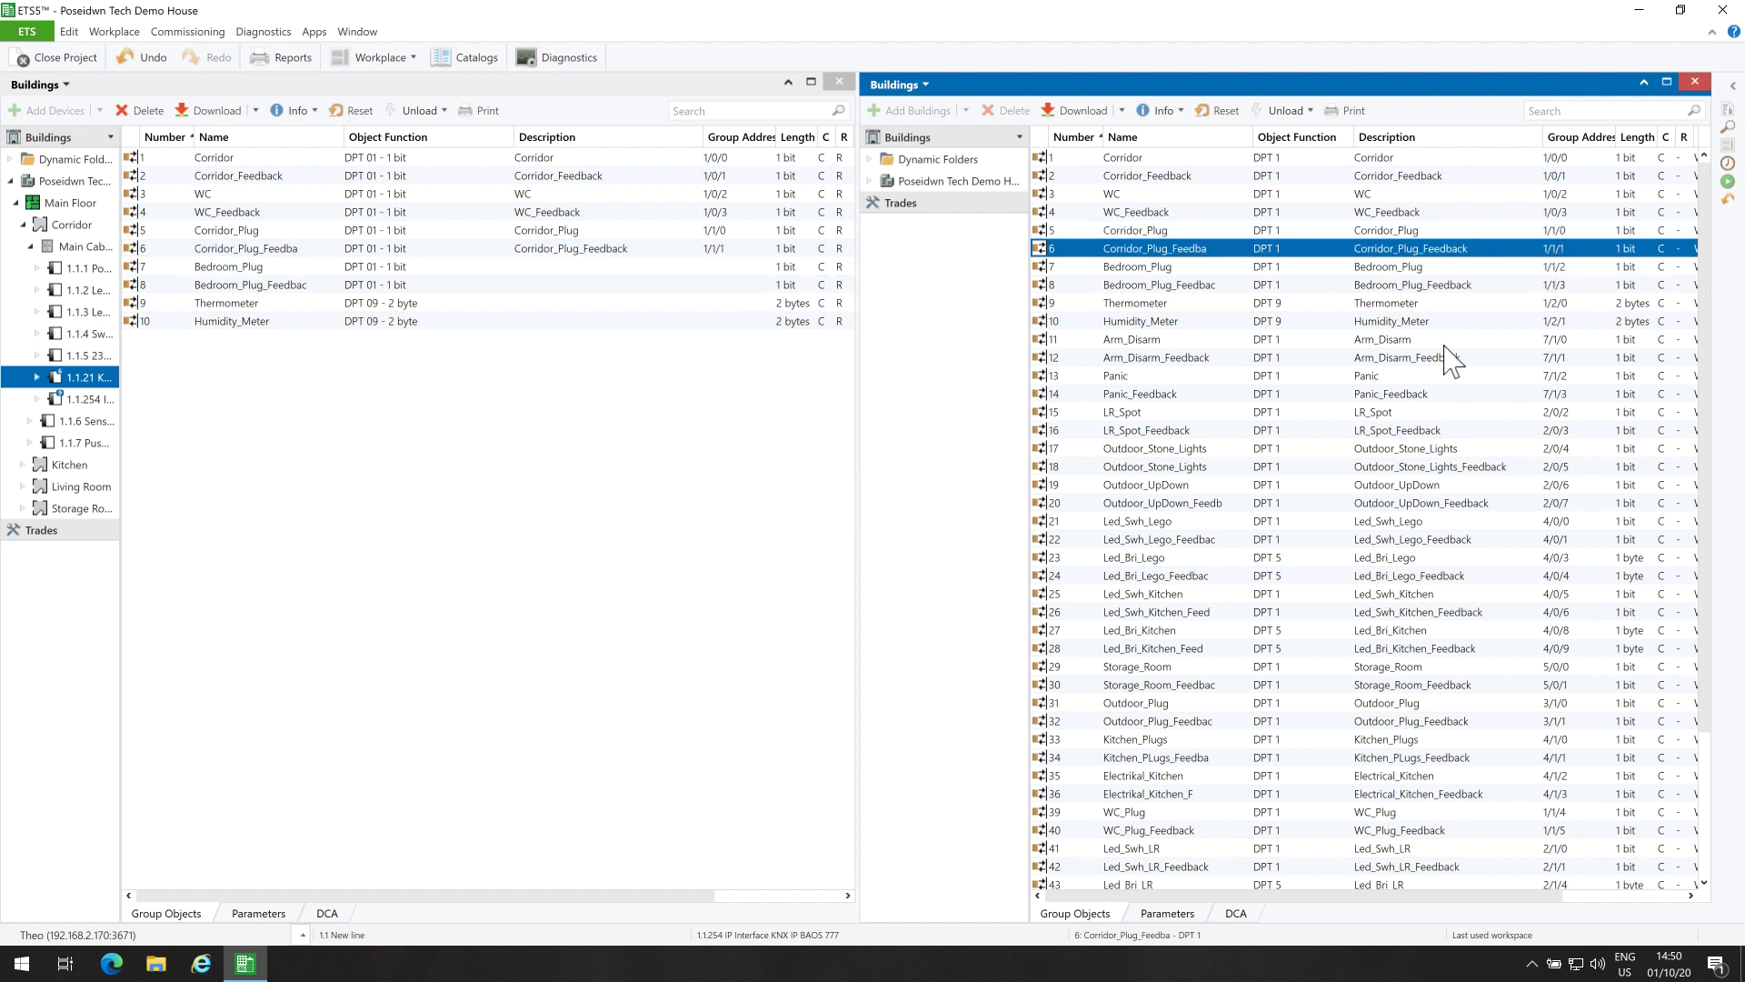
Link BAOS 773 group objects 7 to 10 to the BAOS 777's group addresses 1/1/2, 1/1/3, 1/2/0 and 1/2/1
left_click_drag(1545, 266, 777, 271)
left_click_drag(1545, 286, 656, 303)
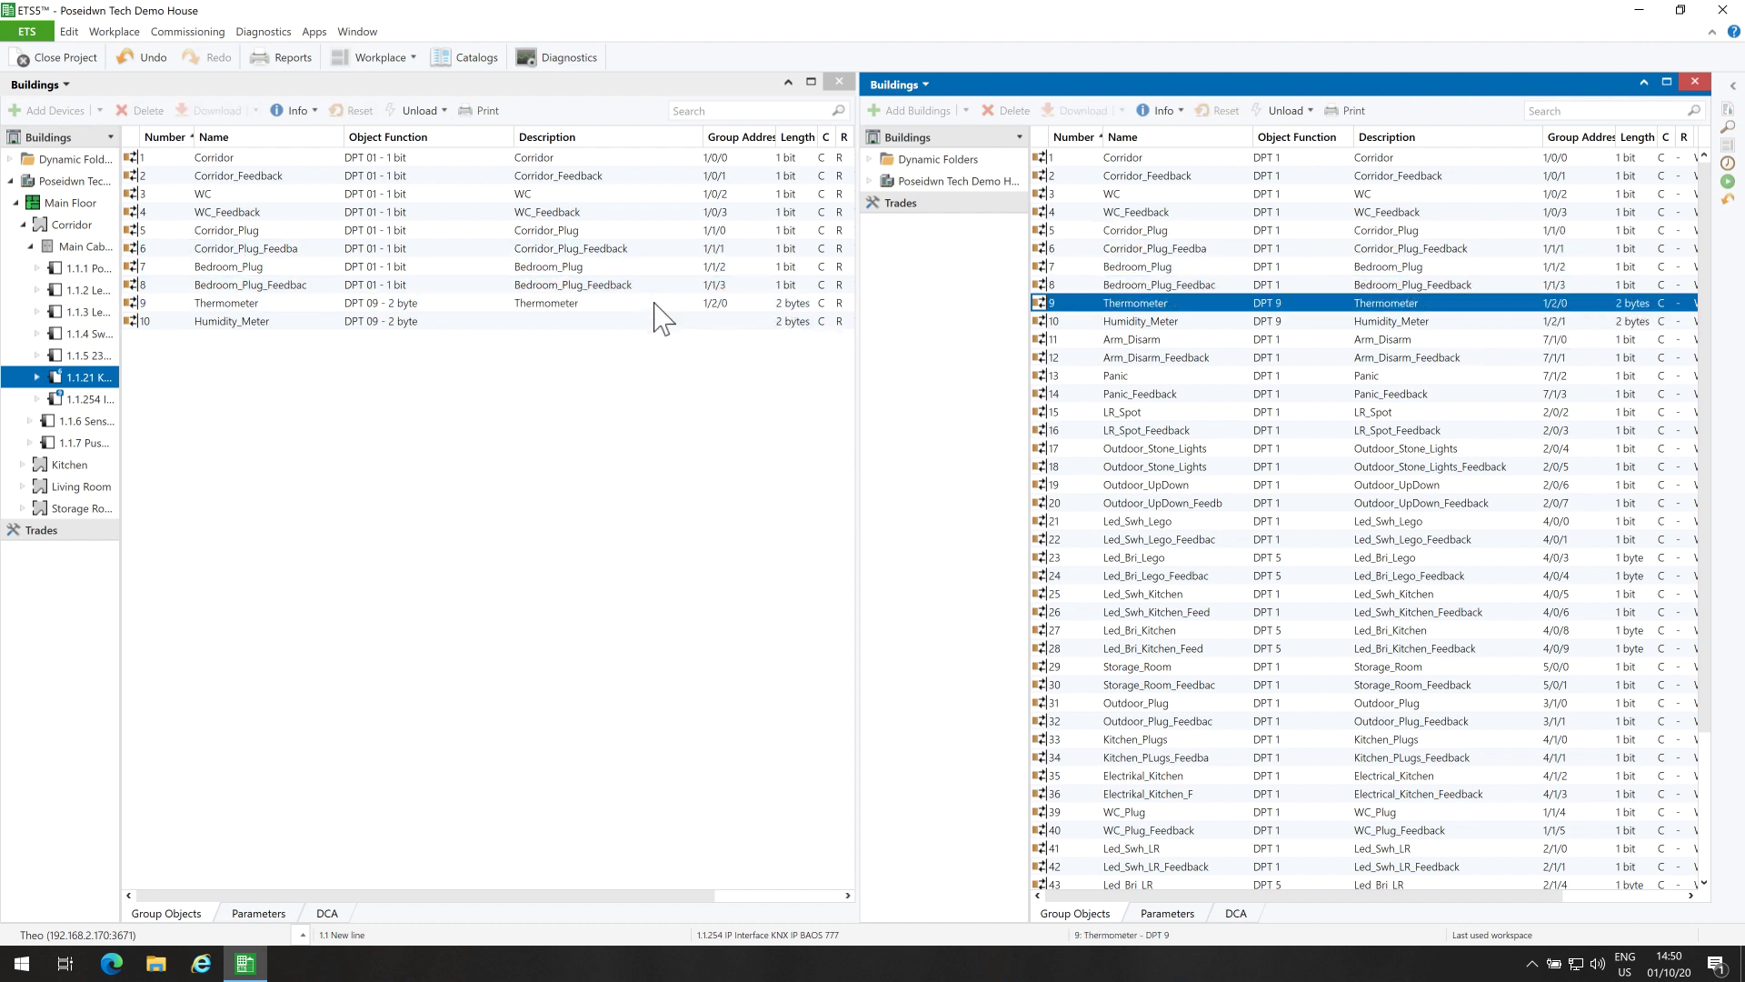
left_click_drag(1507, 324, 741, 323)
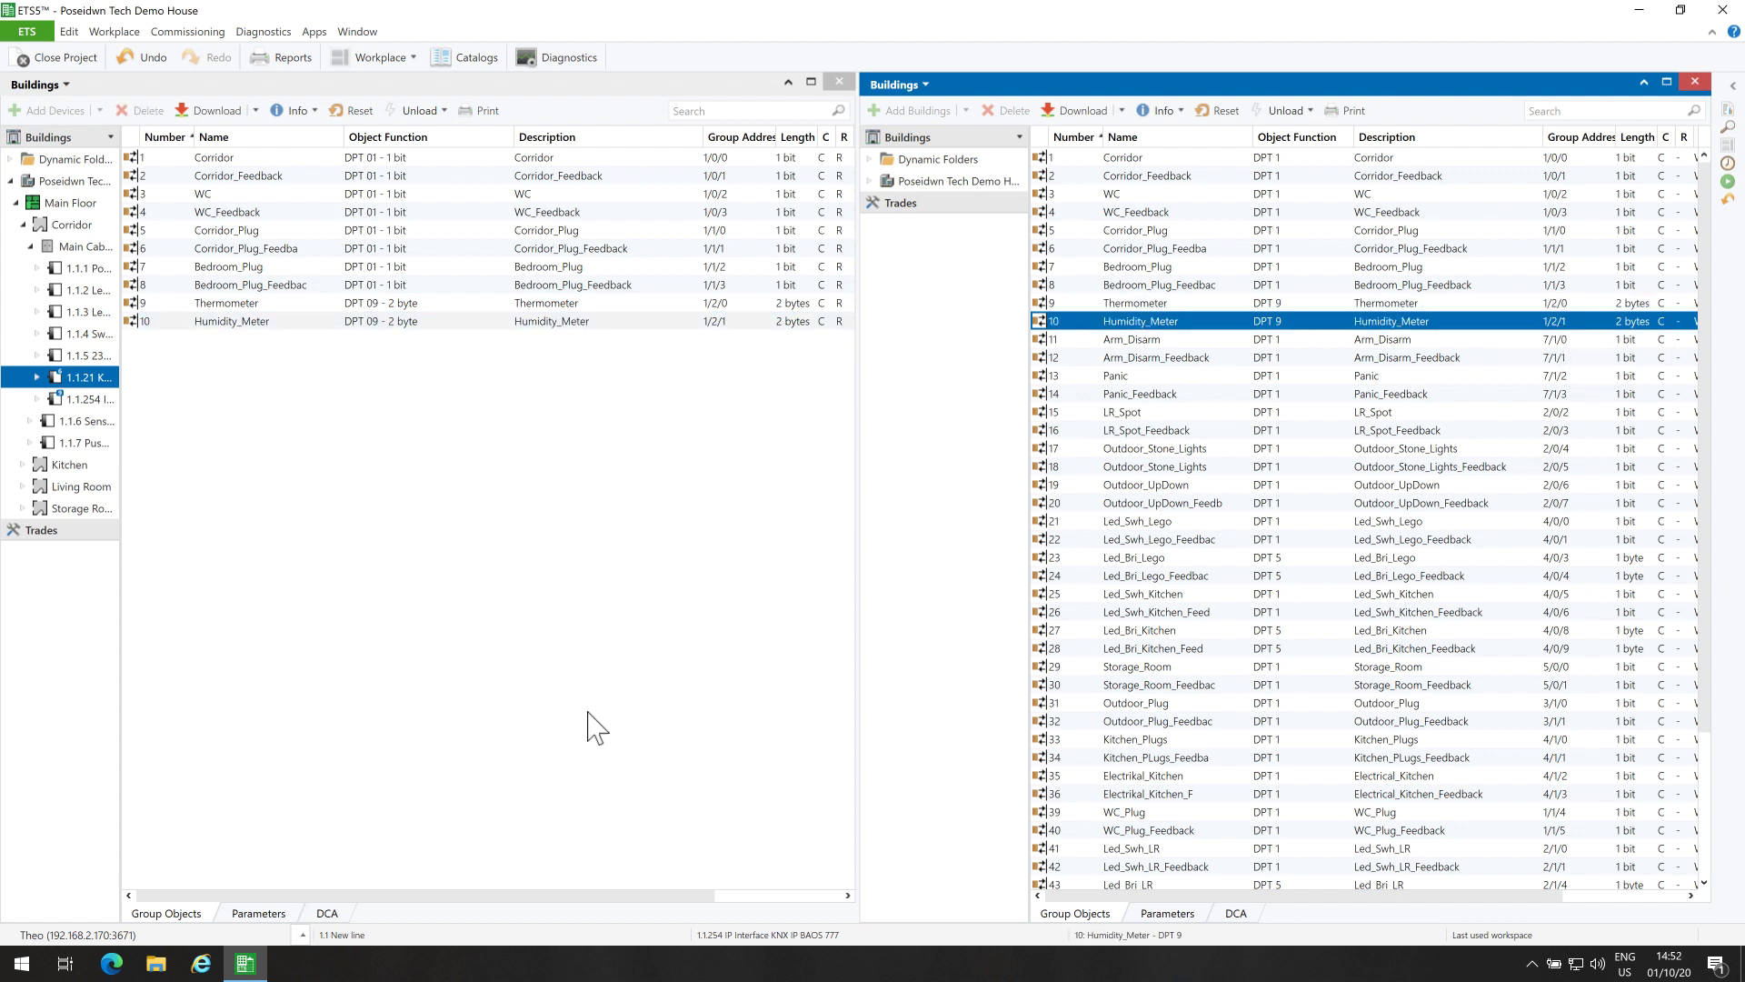
Close the second Buildings view and delete the device 1.1.21 KNX IP BAOS 773 from the Main Cabinet
left_click(1695, 82)
left_click(80, 247)
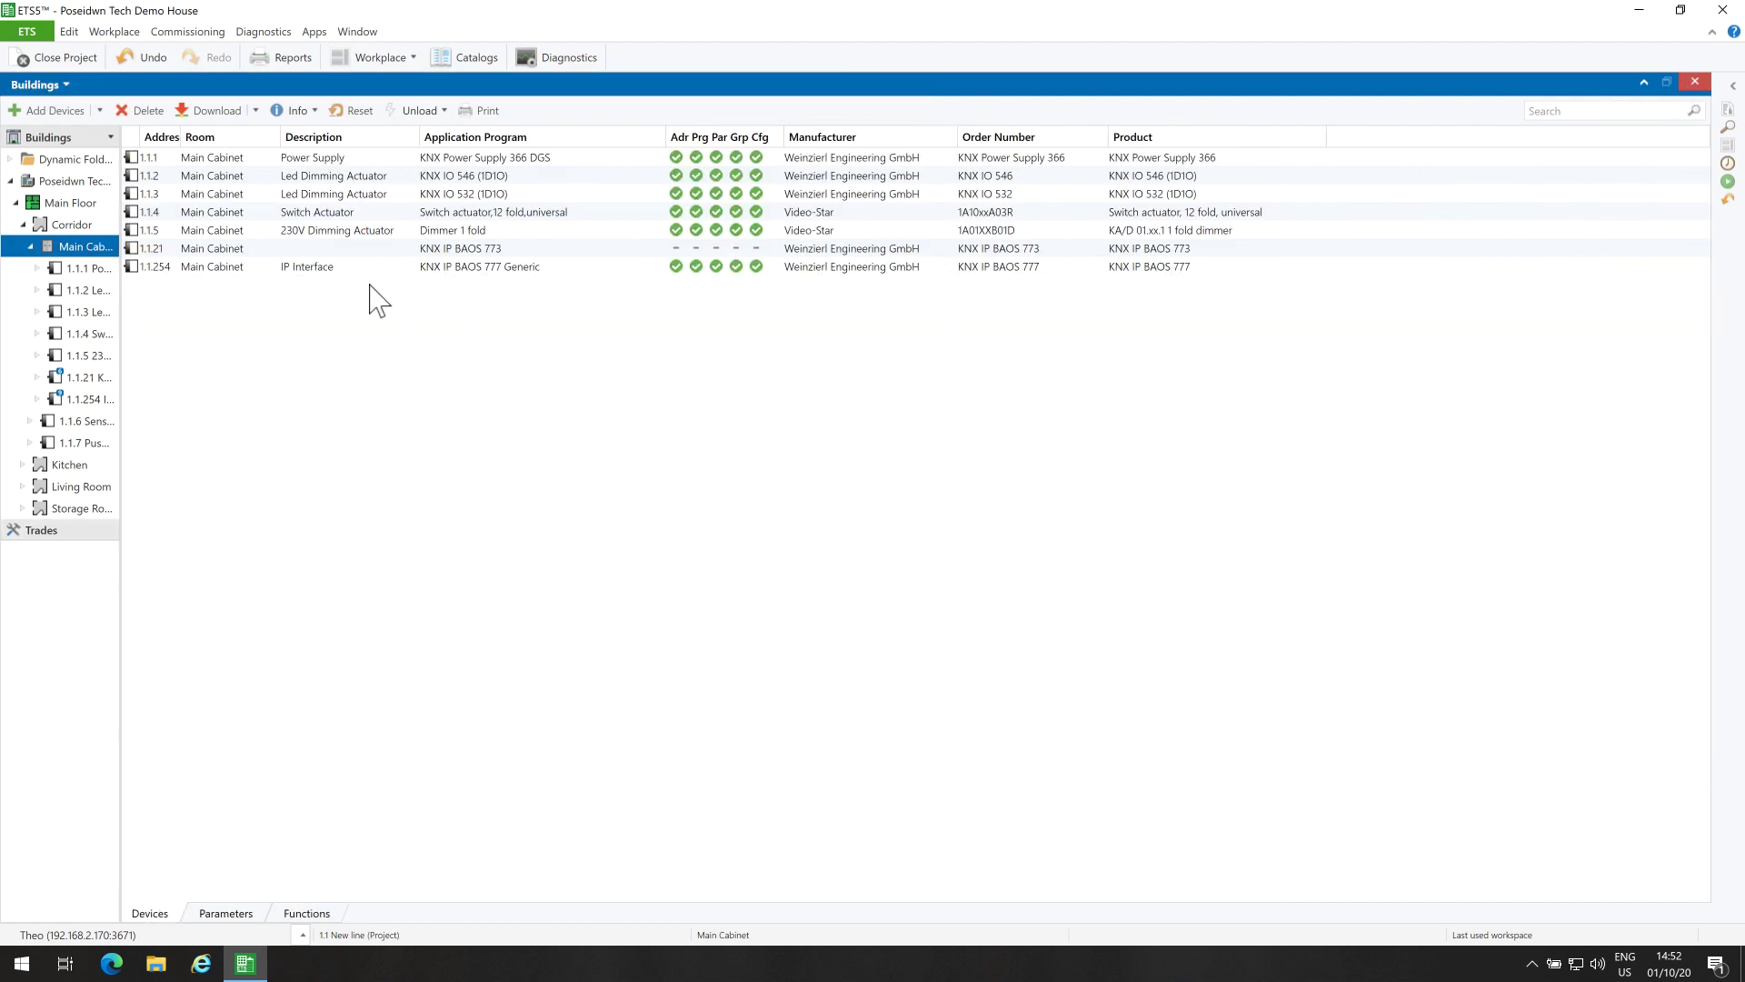
left_click(381, 247)
right_click(381, 247)
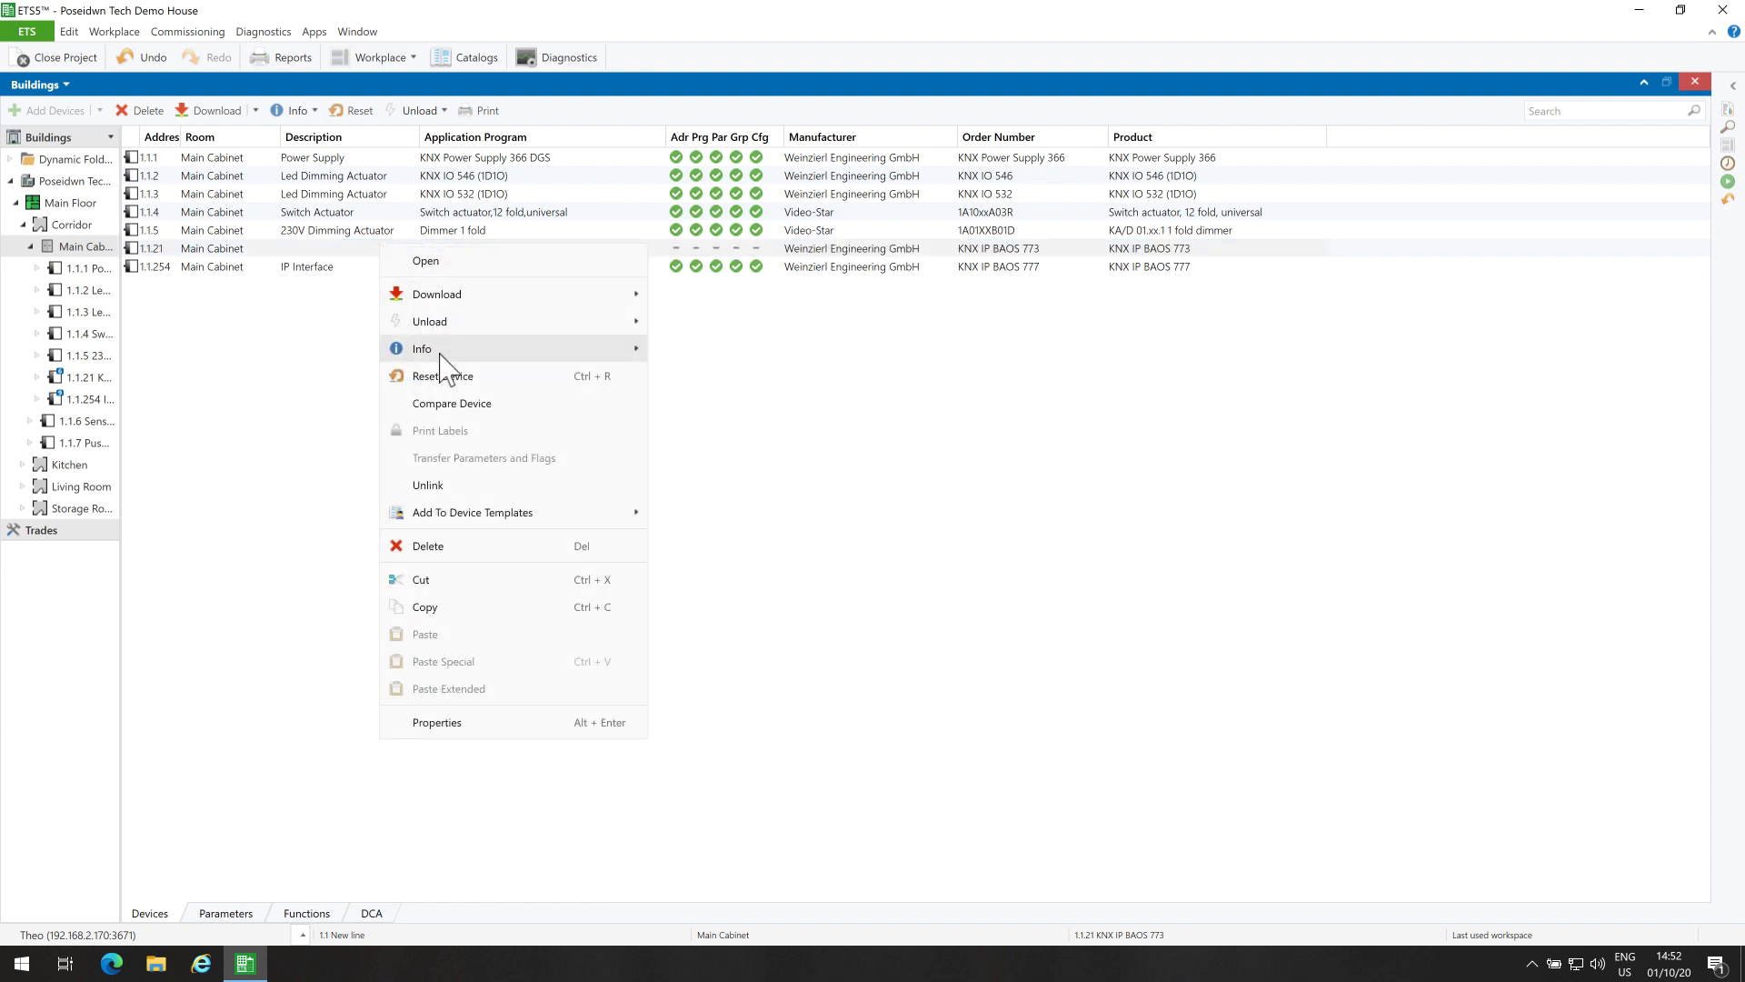
left_click(506, 546)
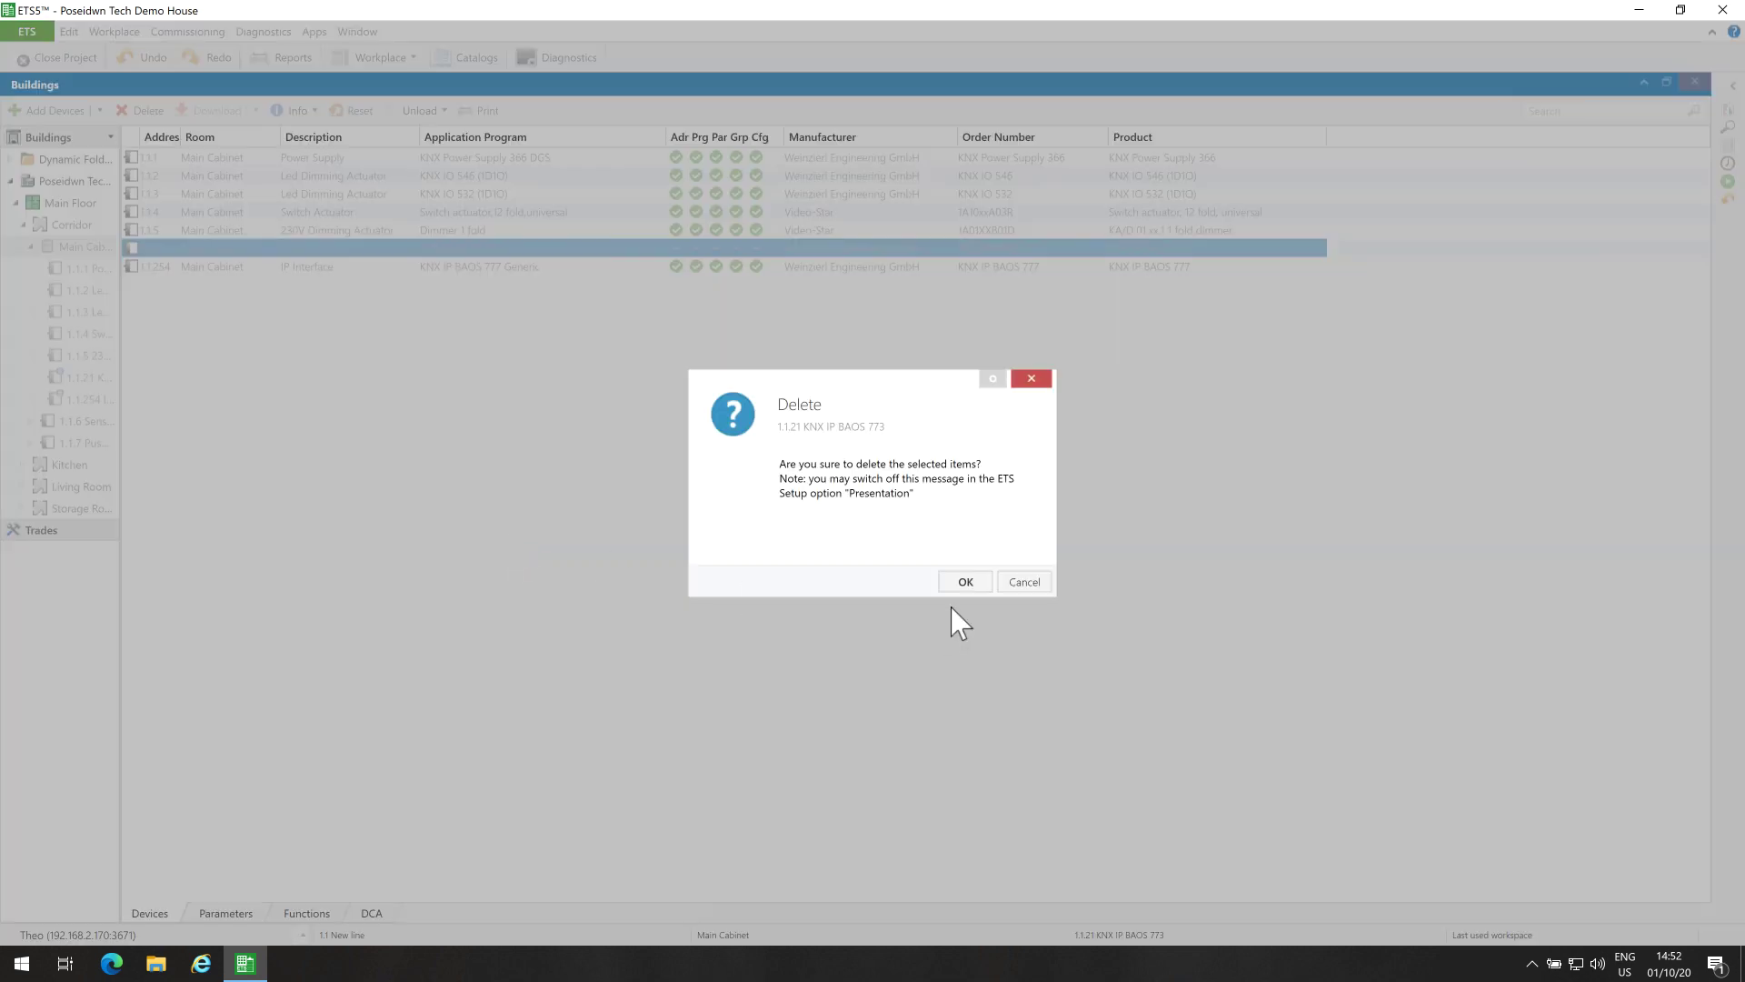
left_click(977, 588)
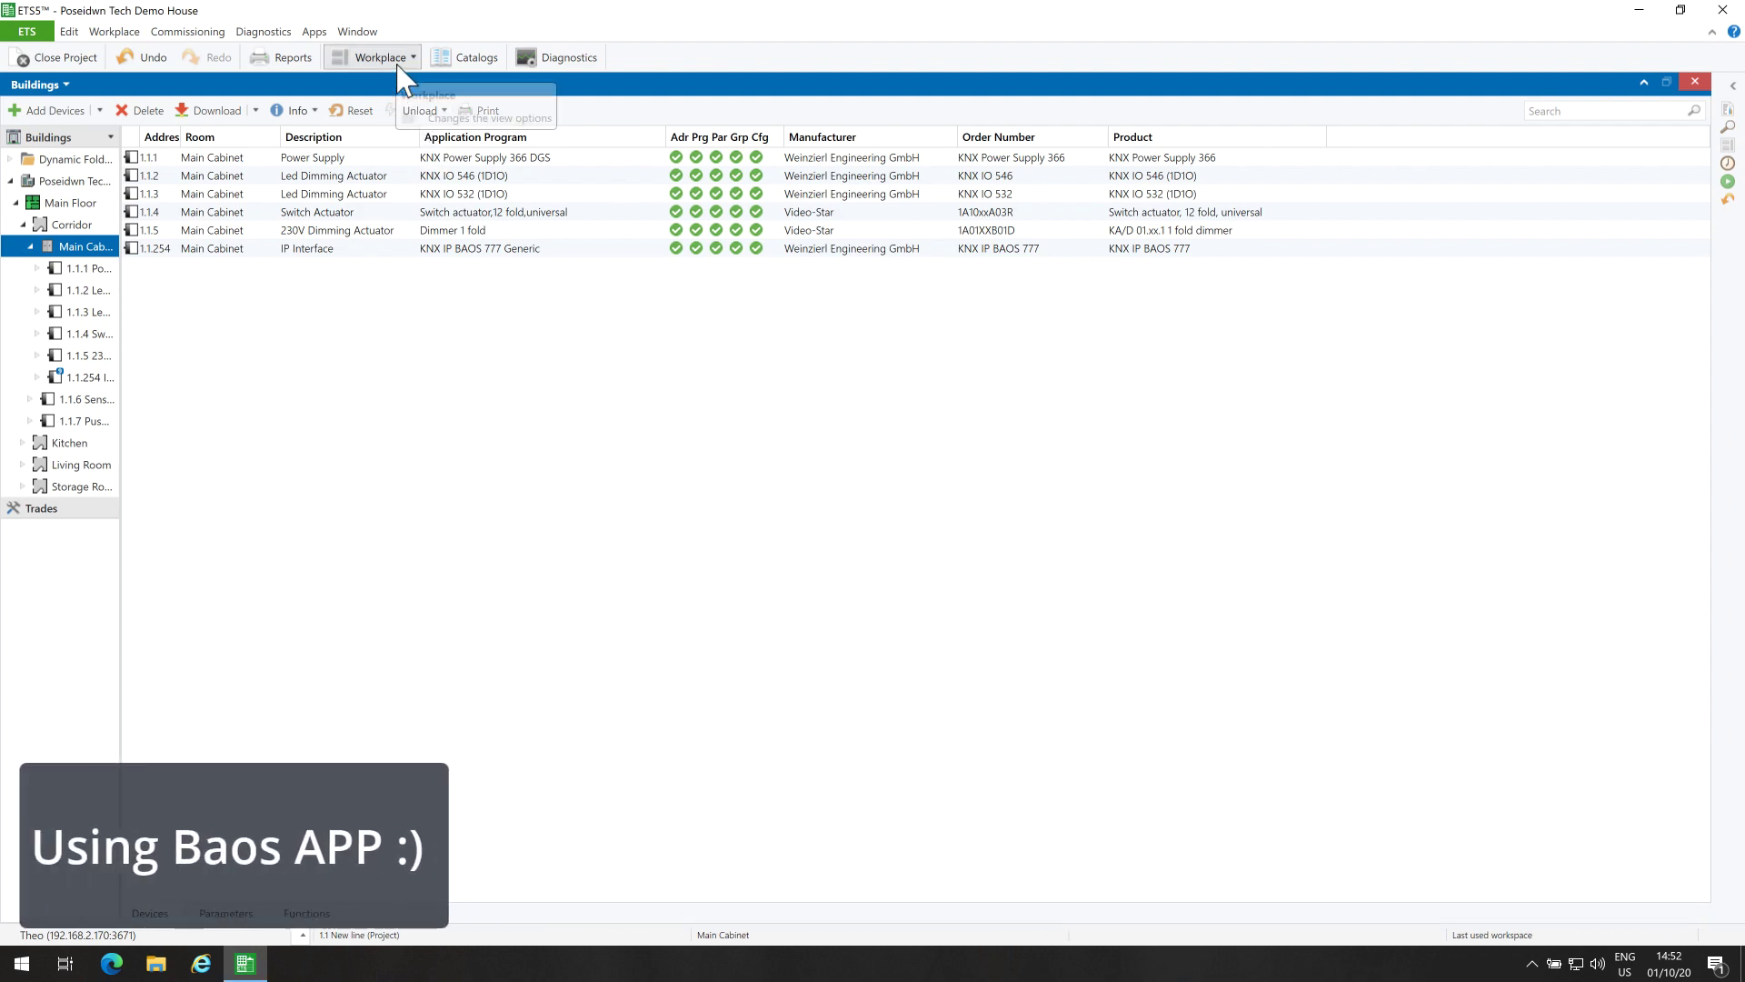
Add a new KNX IP BAOS 773 from the Weinzierl Engineering catalog to the Main Cabinet and close the catalog
left_click(450, 63)
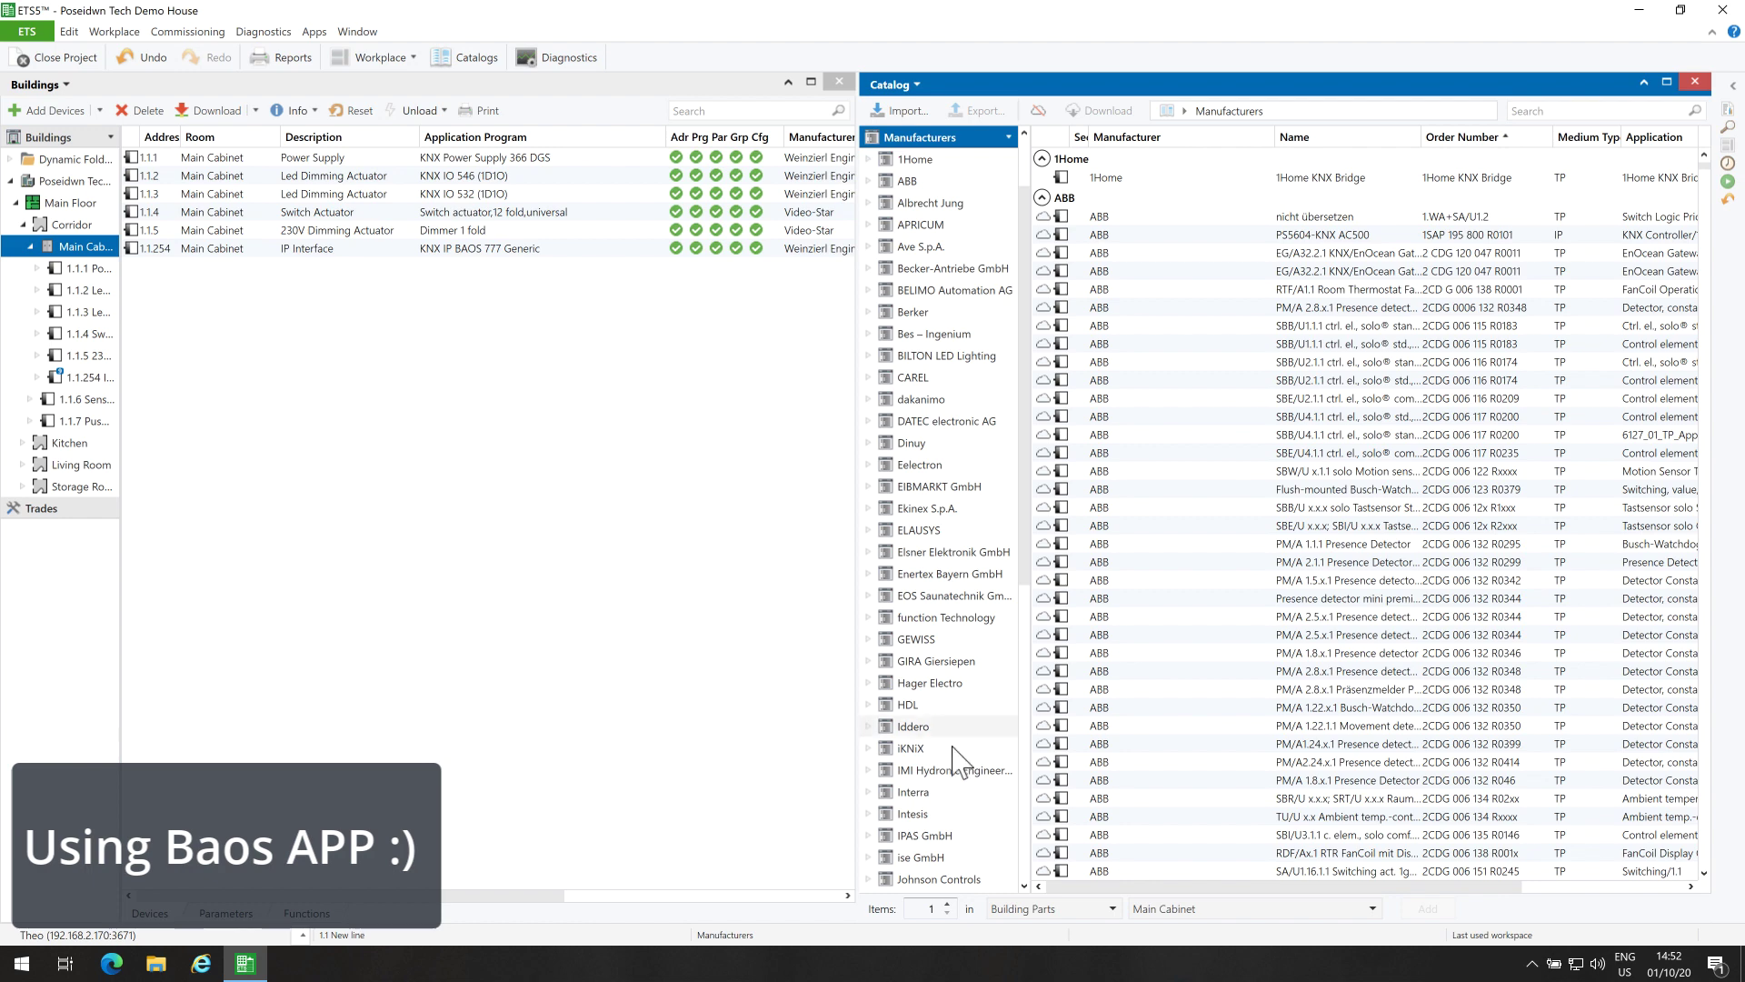
scroll(950, 754, "down", 5)
scroll(964, 754, "down", 3)
left_click(945, 838)
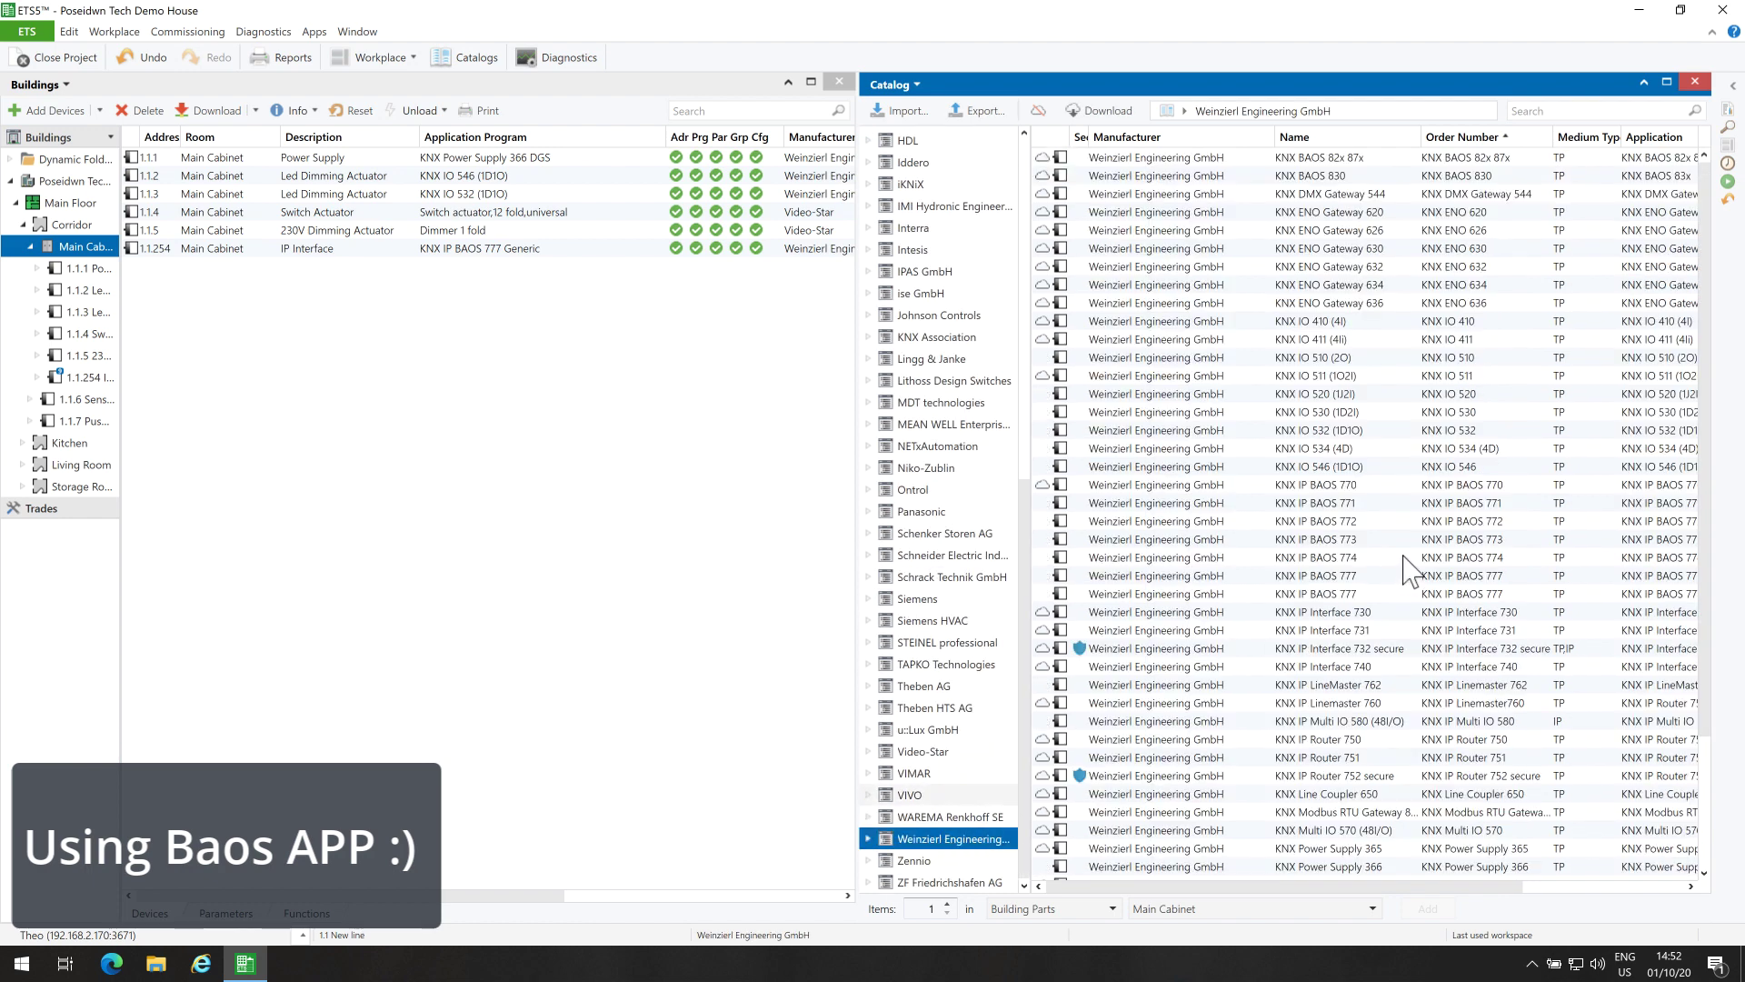
left_click(1357, 542)
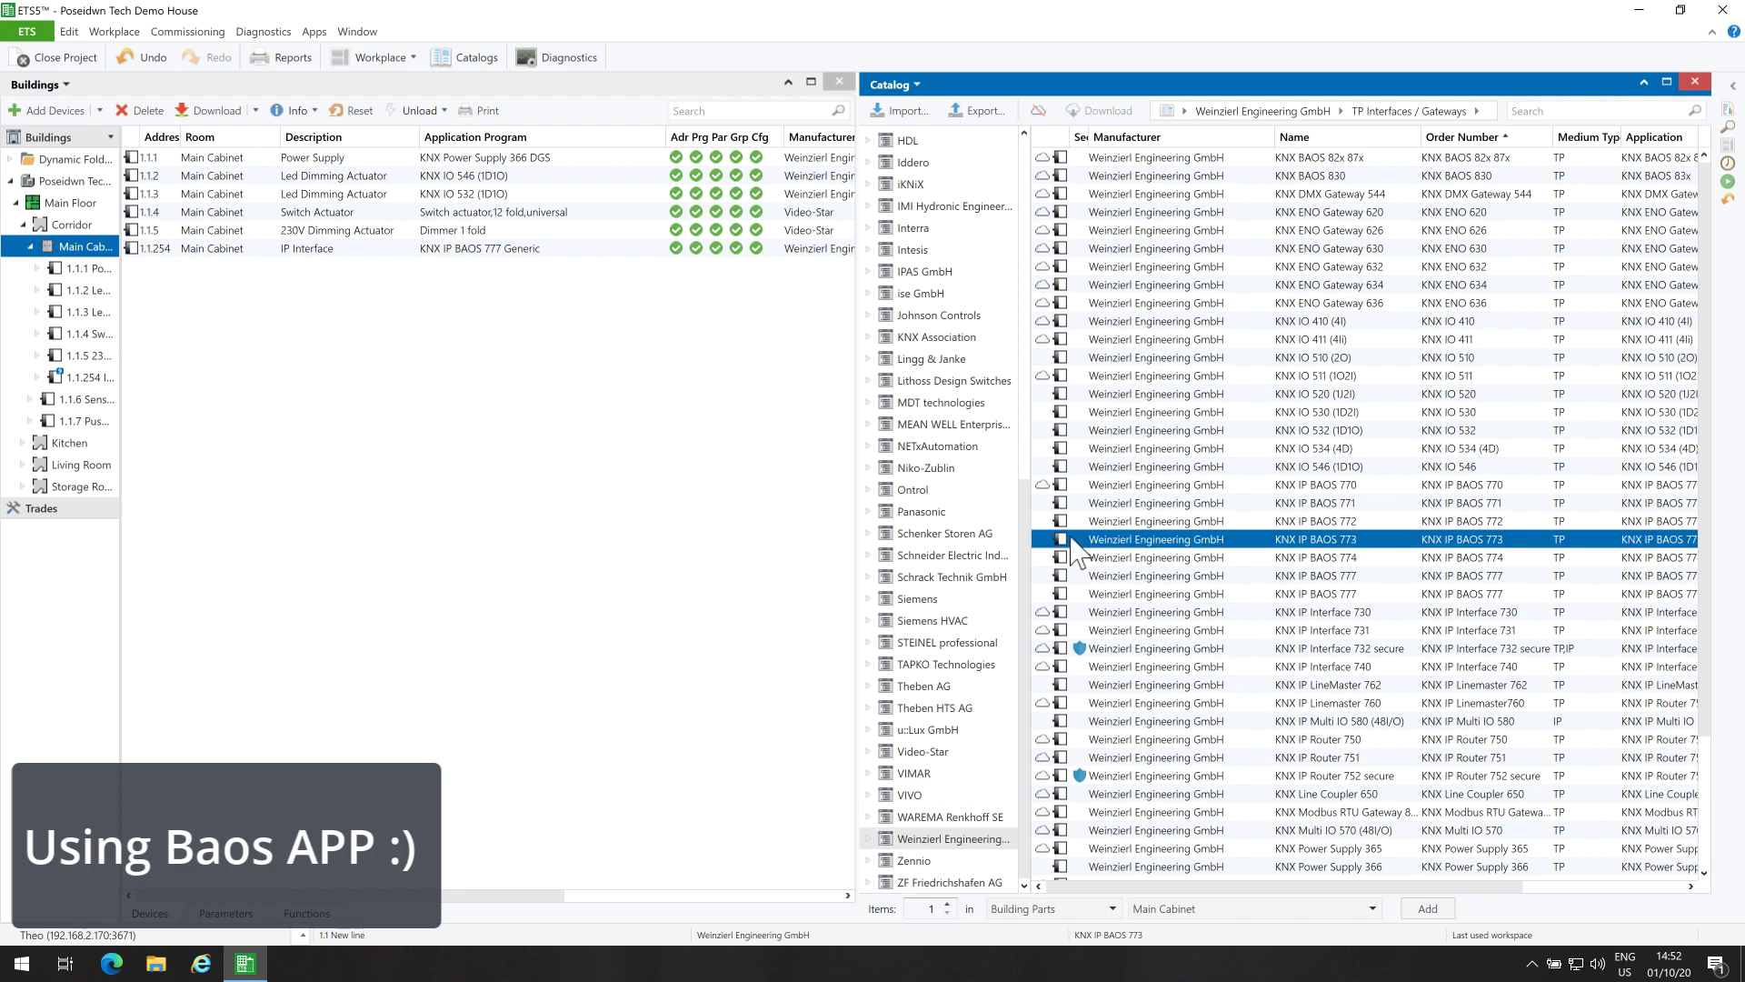
left_click_drag(1062, 539, 604, 516)
left_click_drag(603, 516, 609, 526)
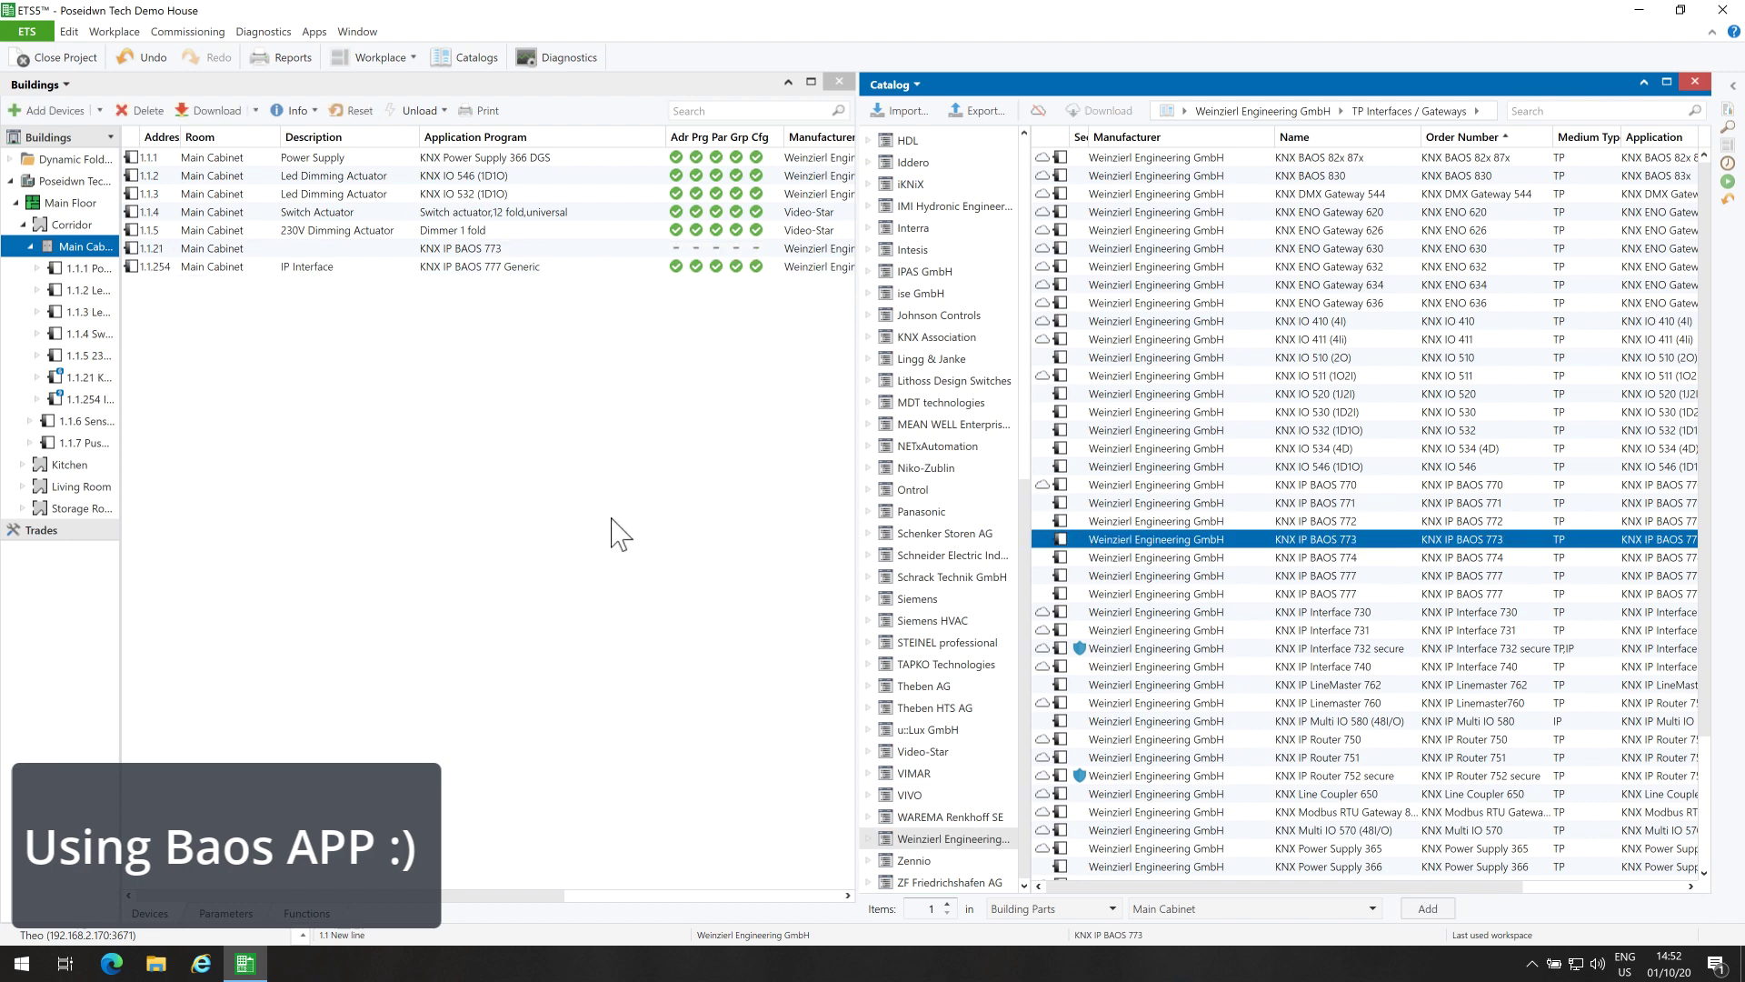
left_click(1694, 83)
Load the project configuration of the 1.1.254 KNX IP BAOS 777 into its DCA preview and review the datapoints
left_click(301, 252)
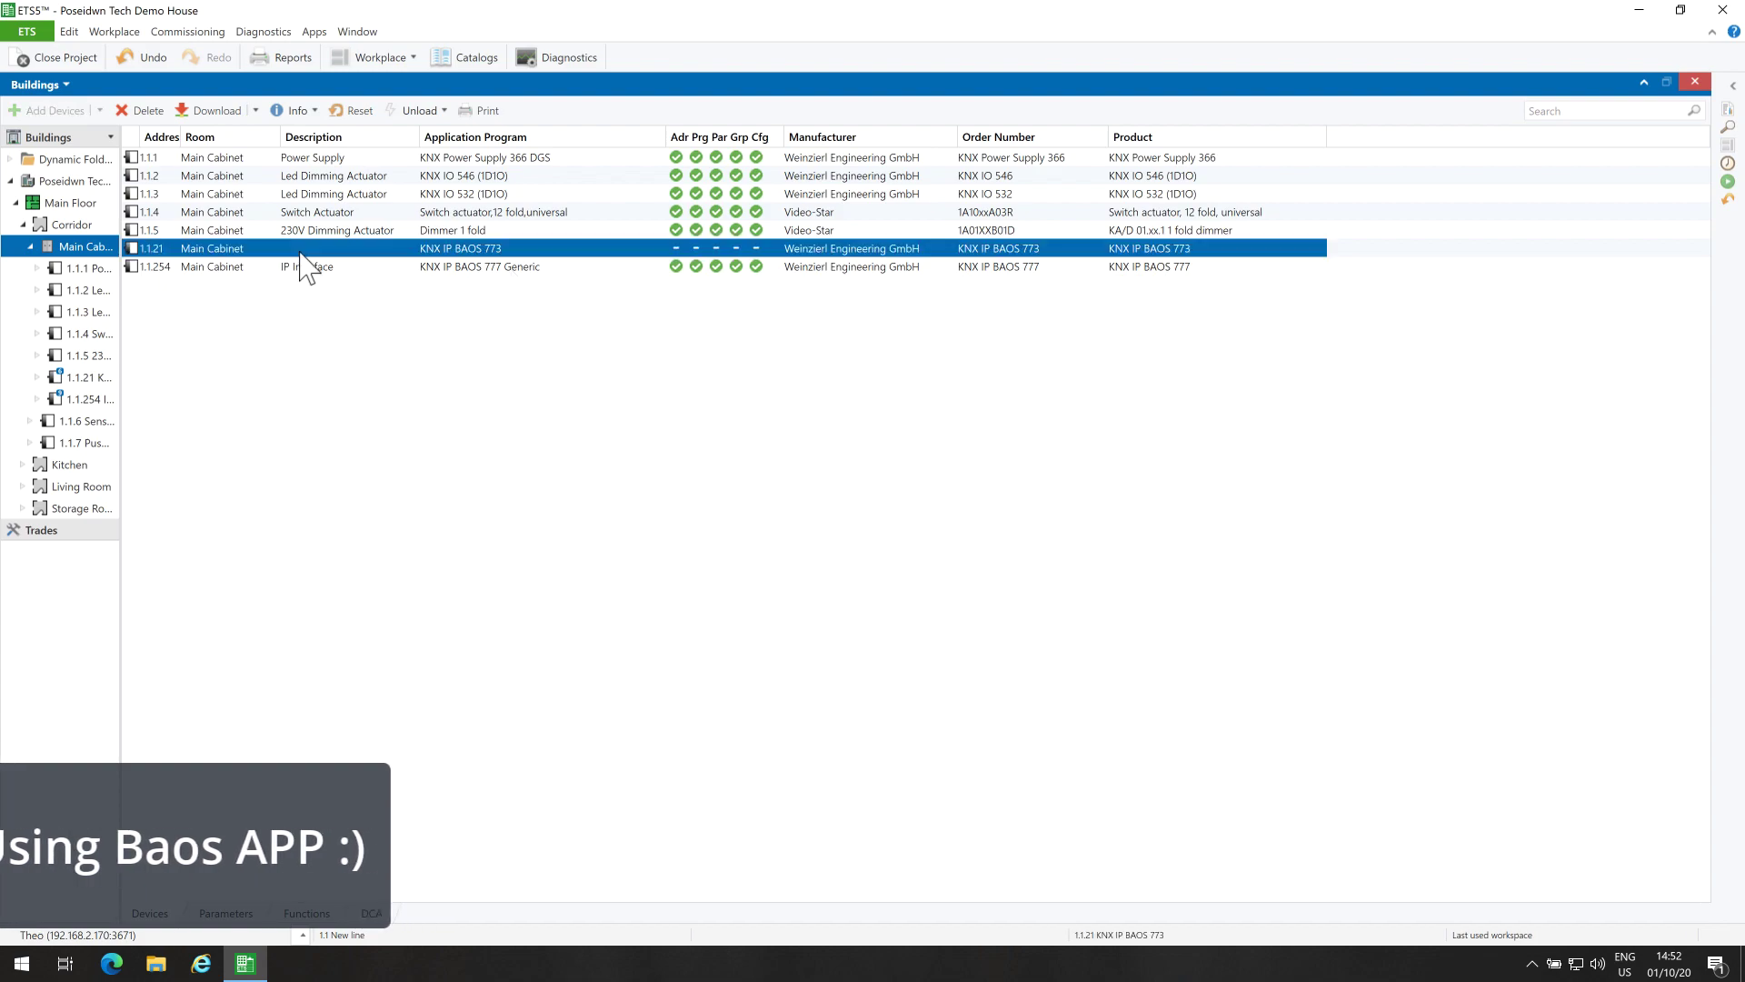
left_click(212, 268)
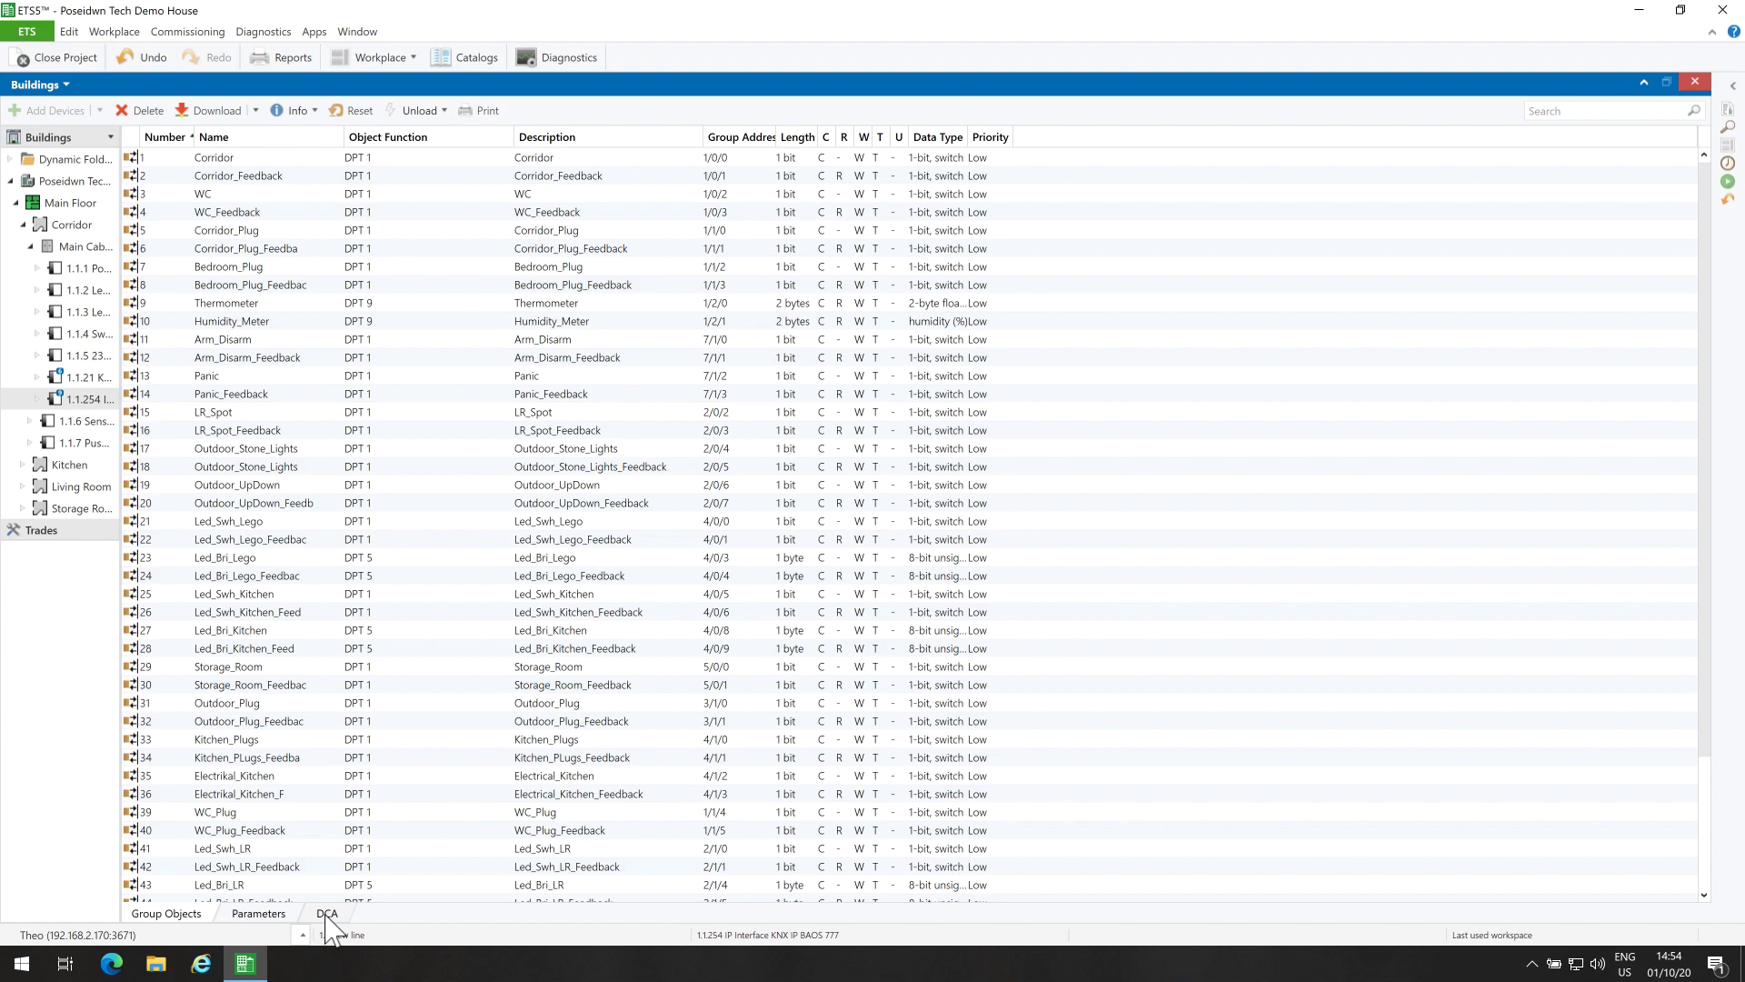
left_click(327, 914)
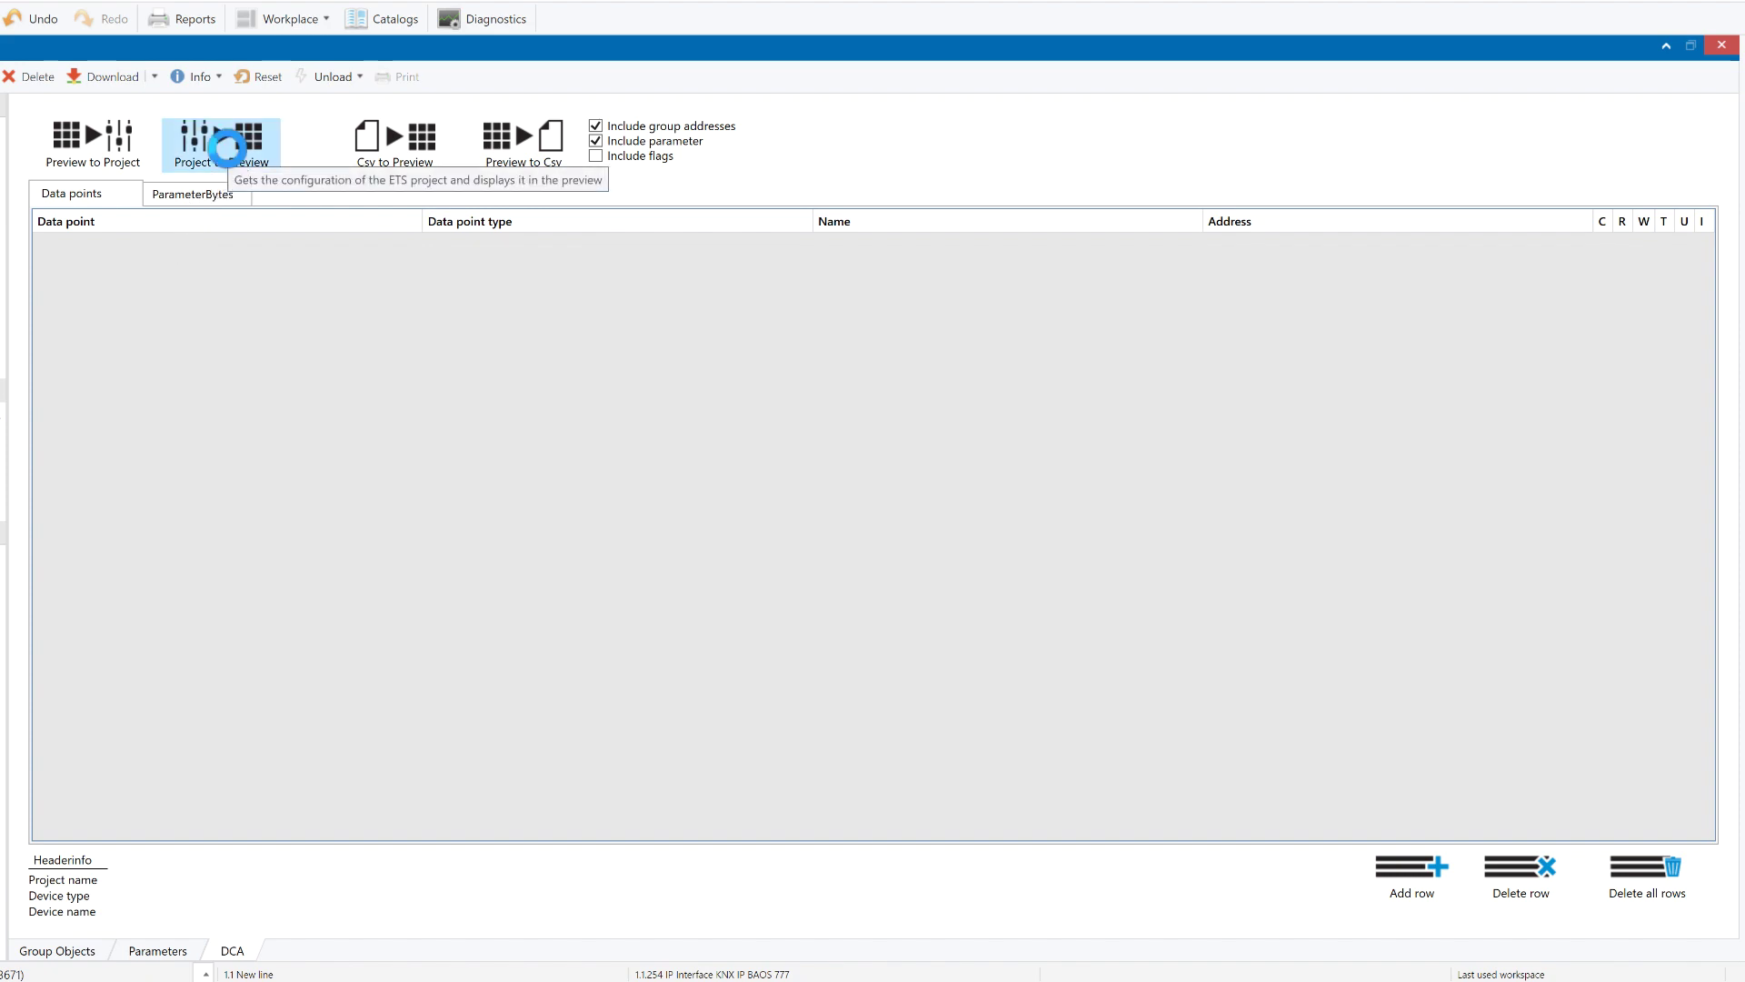
left_click(232, 161)
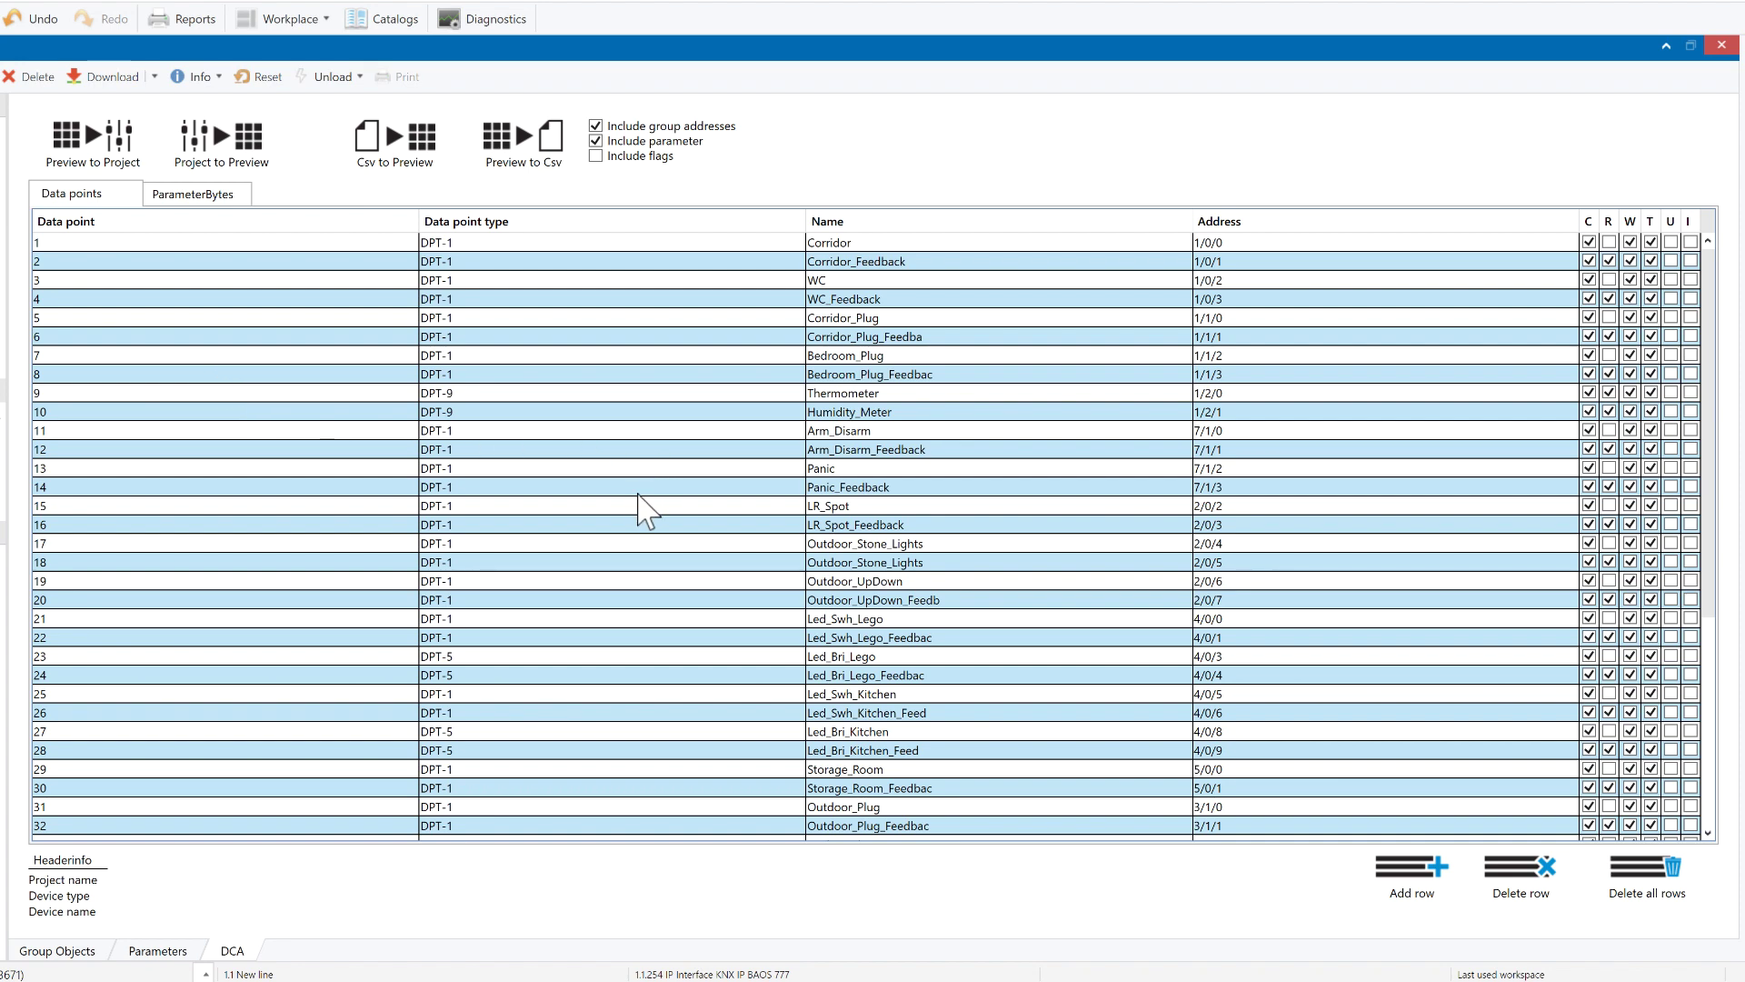
scroll(647, 509, "down", 3)
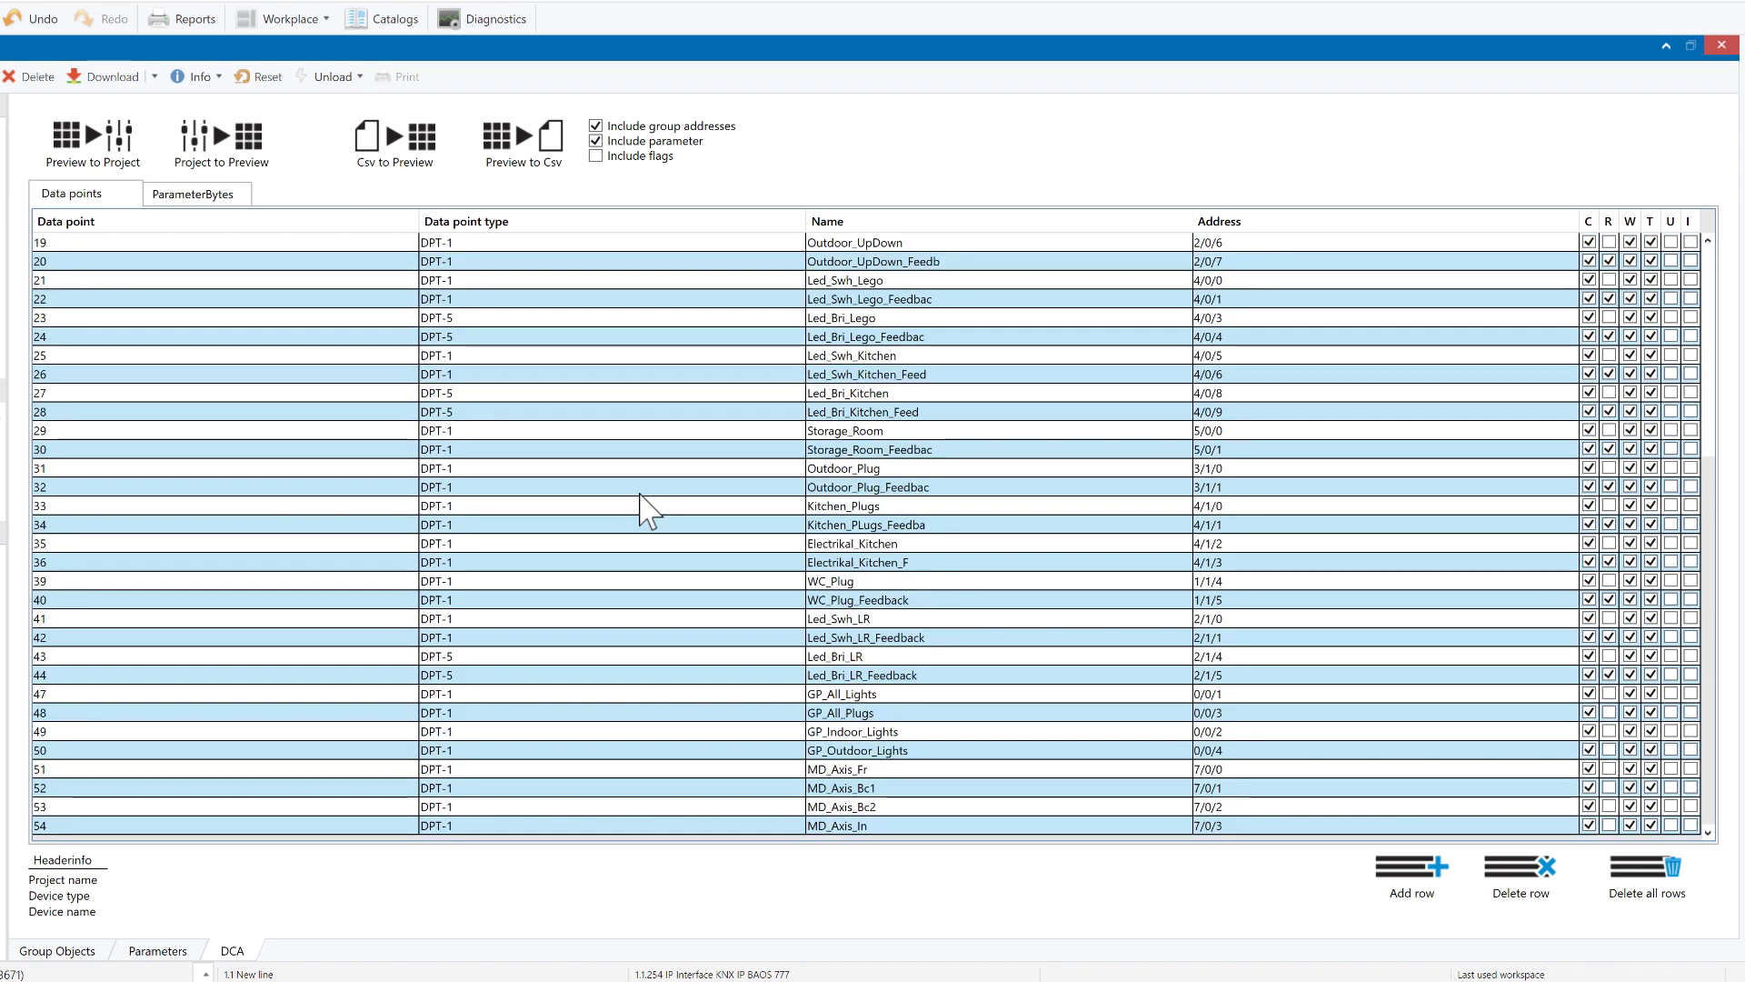
scroll(647, 509, "up", 3)
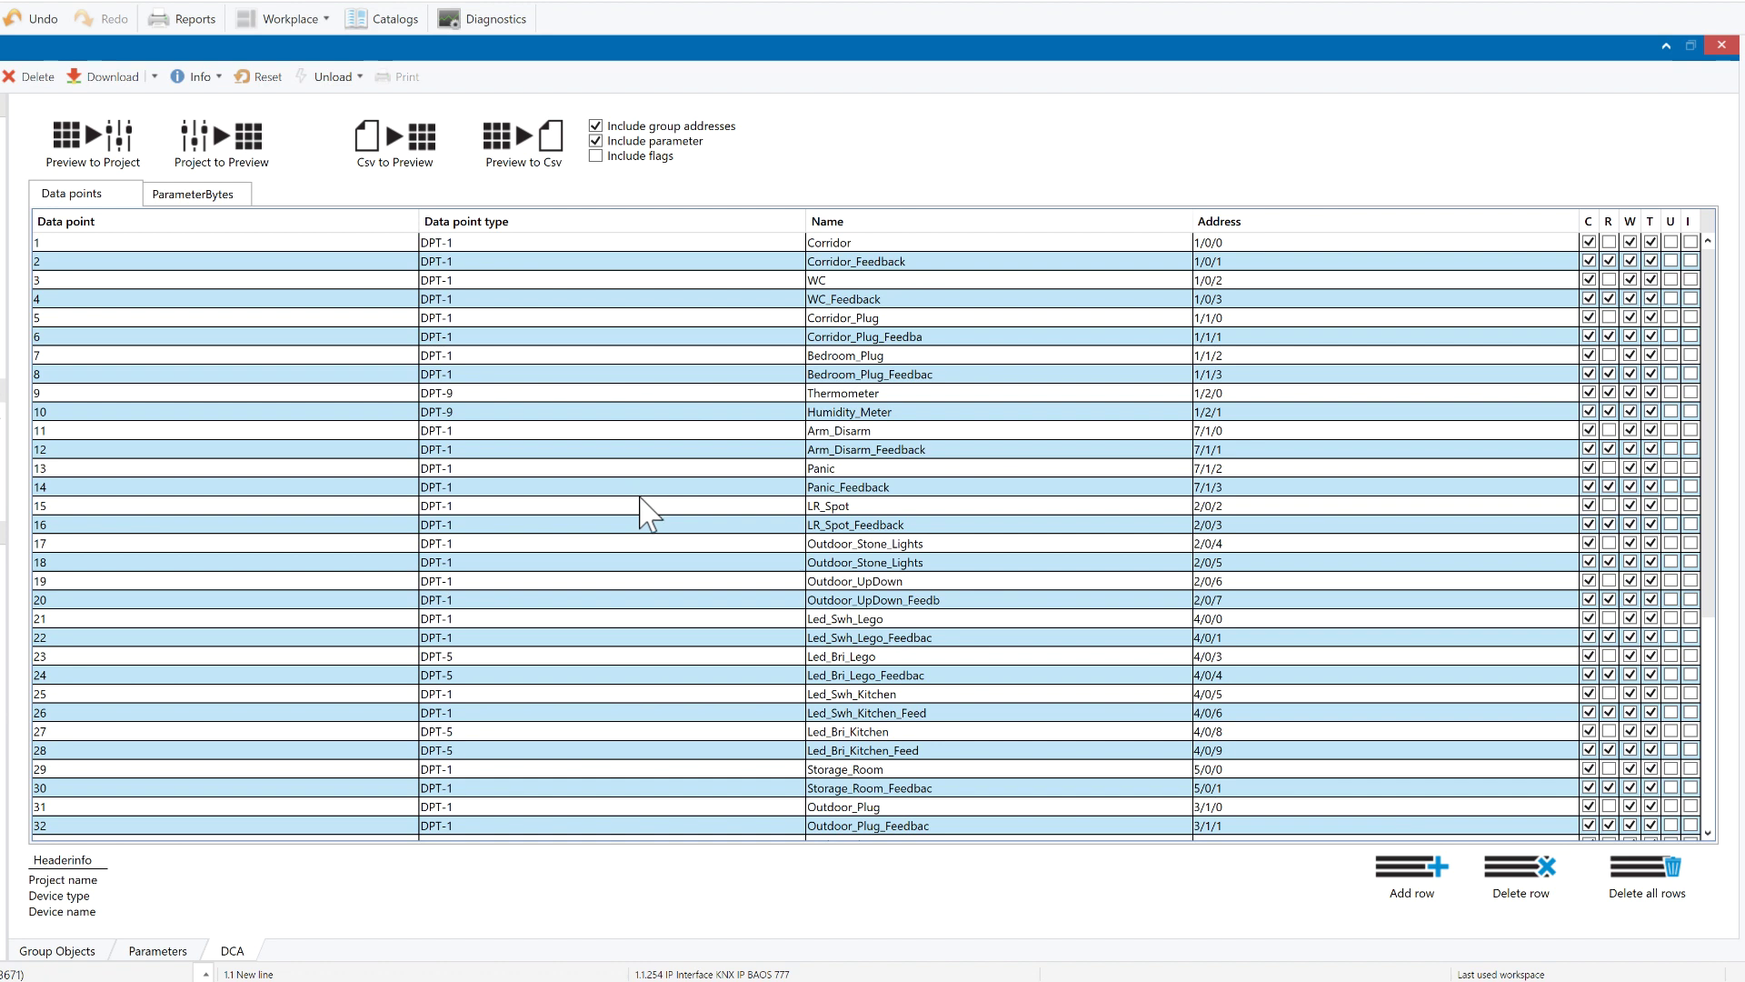
Include flags and export the preview as CsvExport_Poseidwn_Tech_Demo_House_KNX_IP_BAOS_777_2020-10-01.csv in the Baos folder
left_click(597, 156)
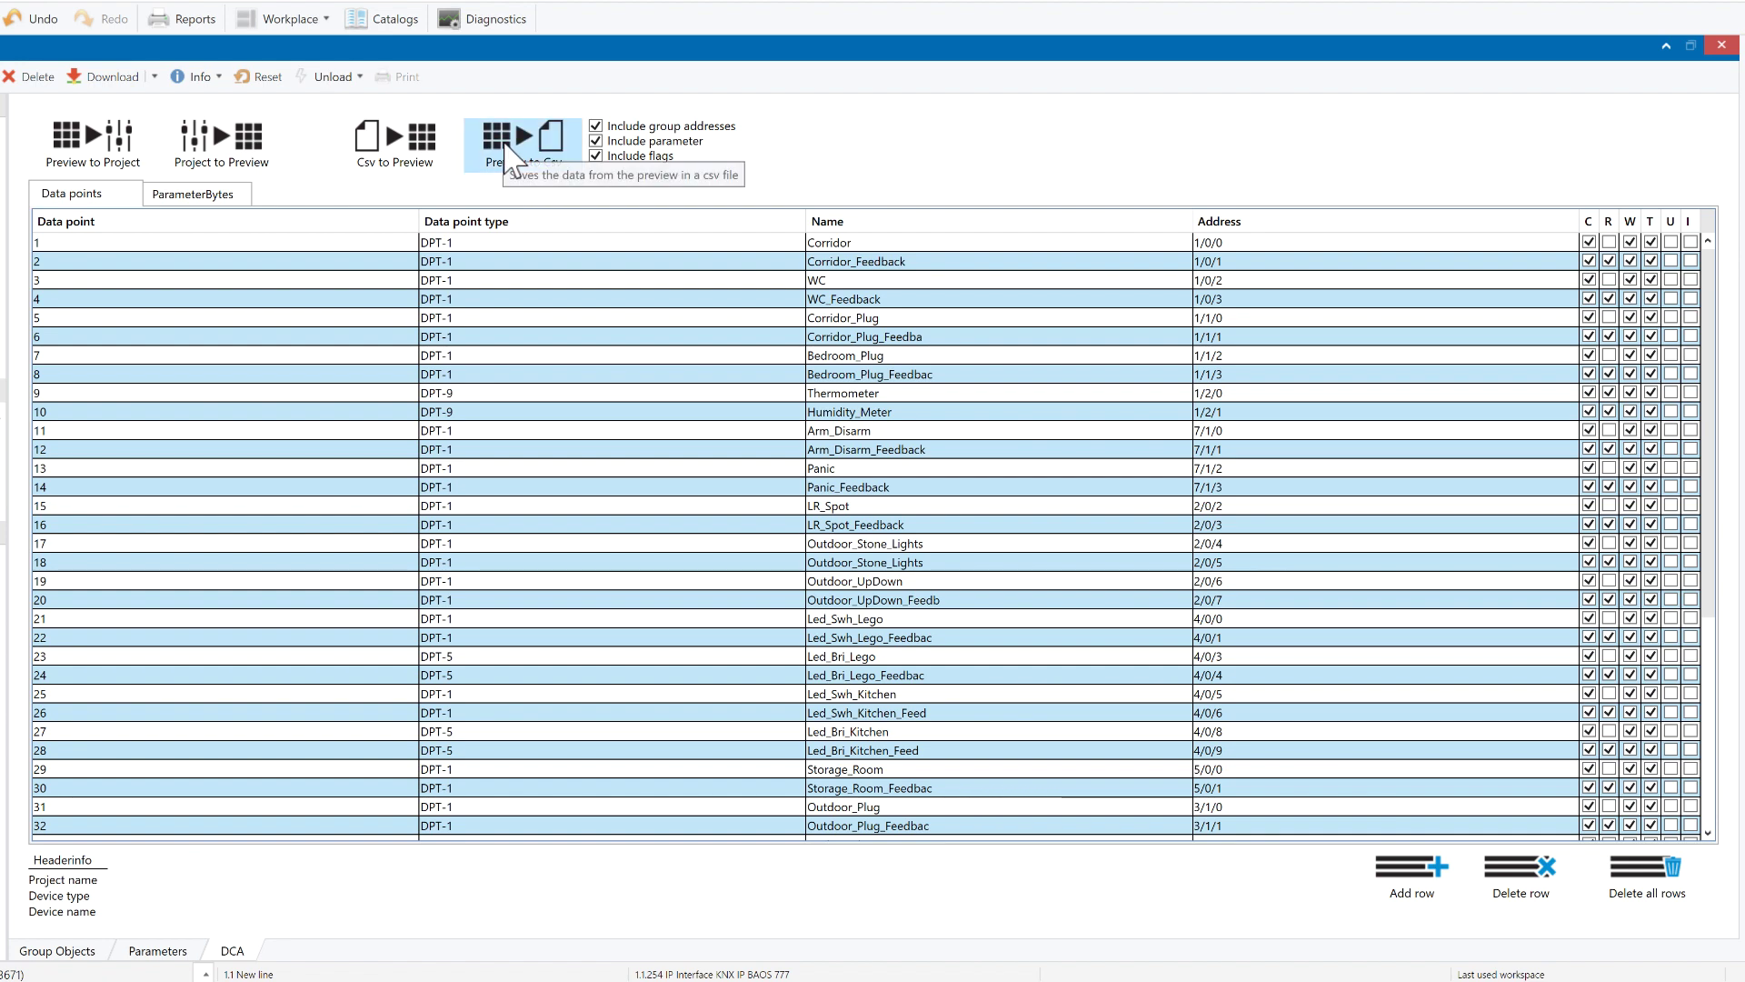
left_click(514, 159)
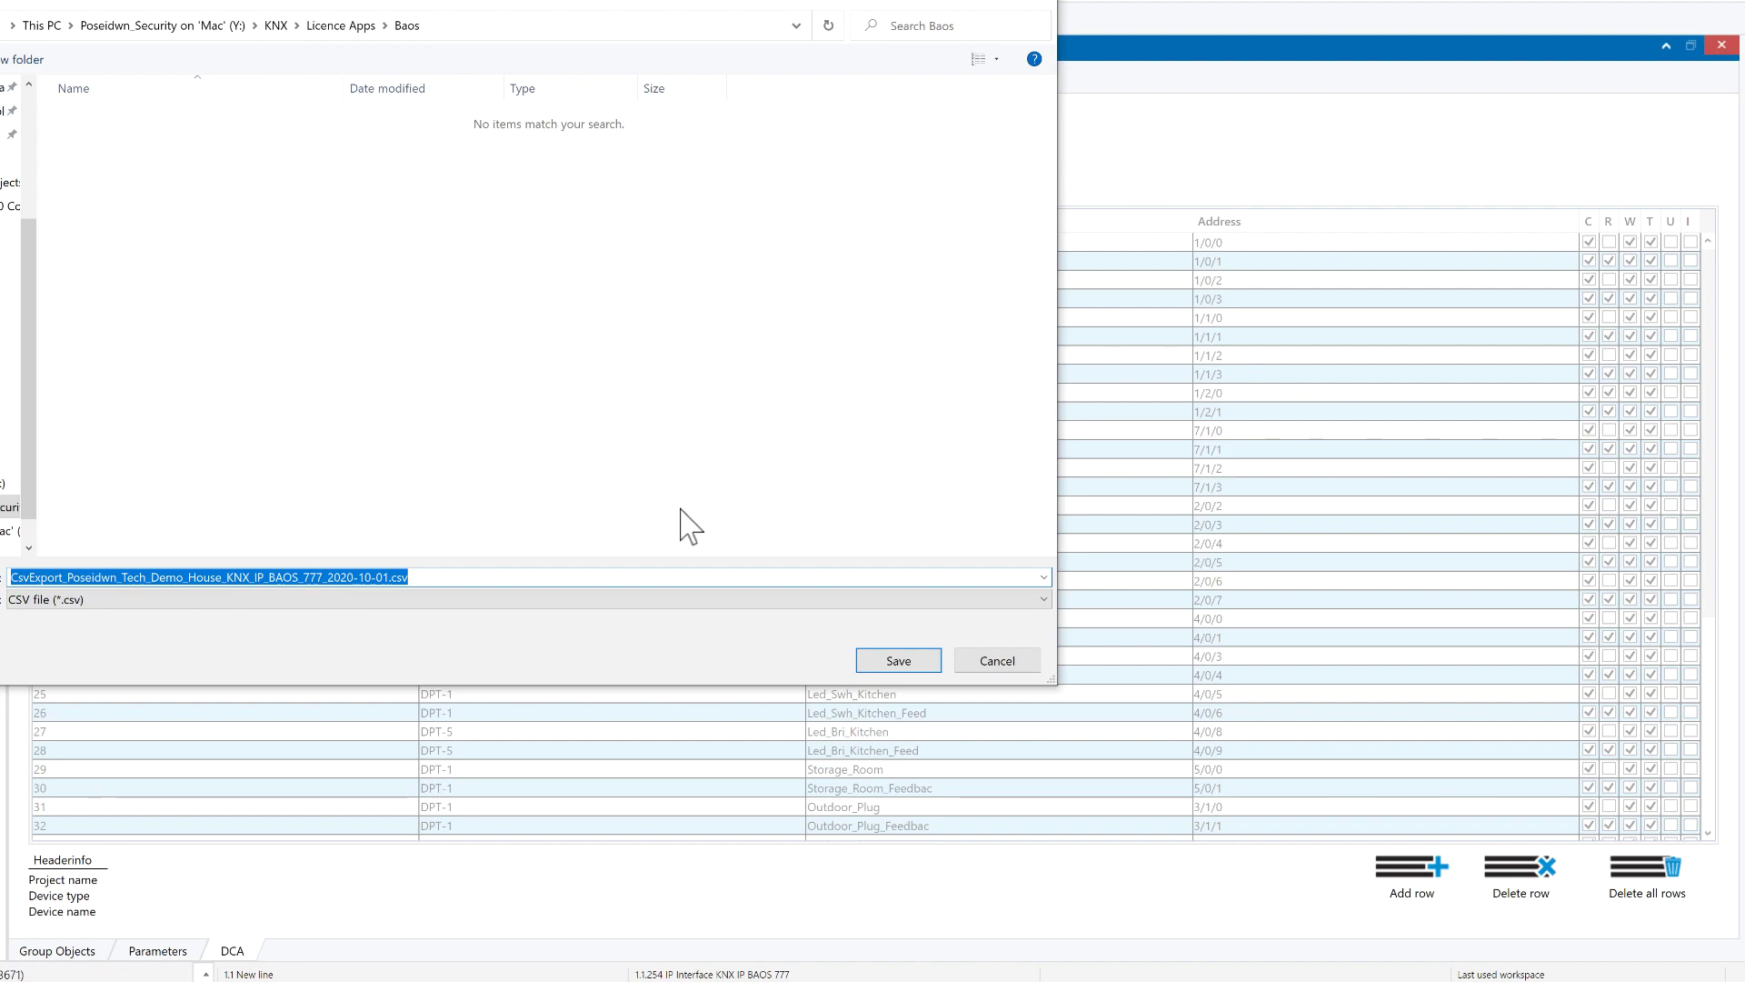
left_click(879, 658)
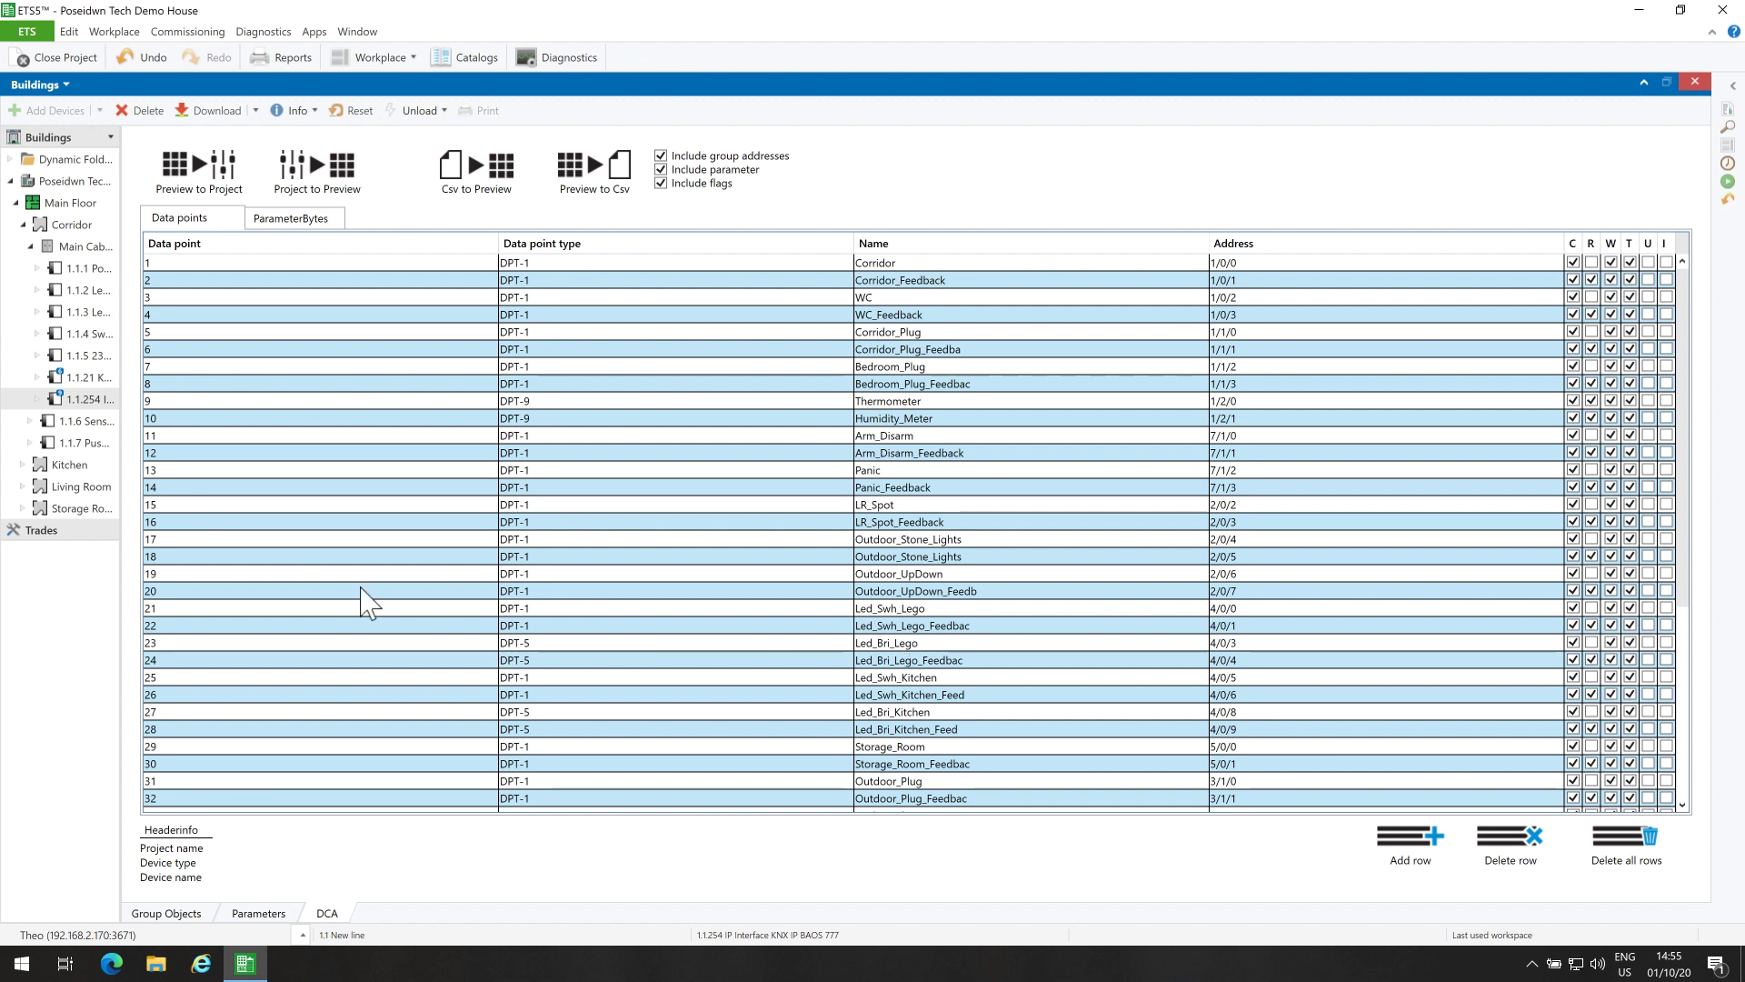
Load CsvExport_Poseidwn_Tech_Demo_House_KNX_IP_BAOS_777_2020-10-01.csv into the DCA preview of the 1.1.21 KNX IP BAOS 773
left_click(167, 913)
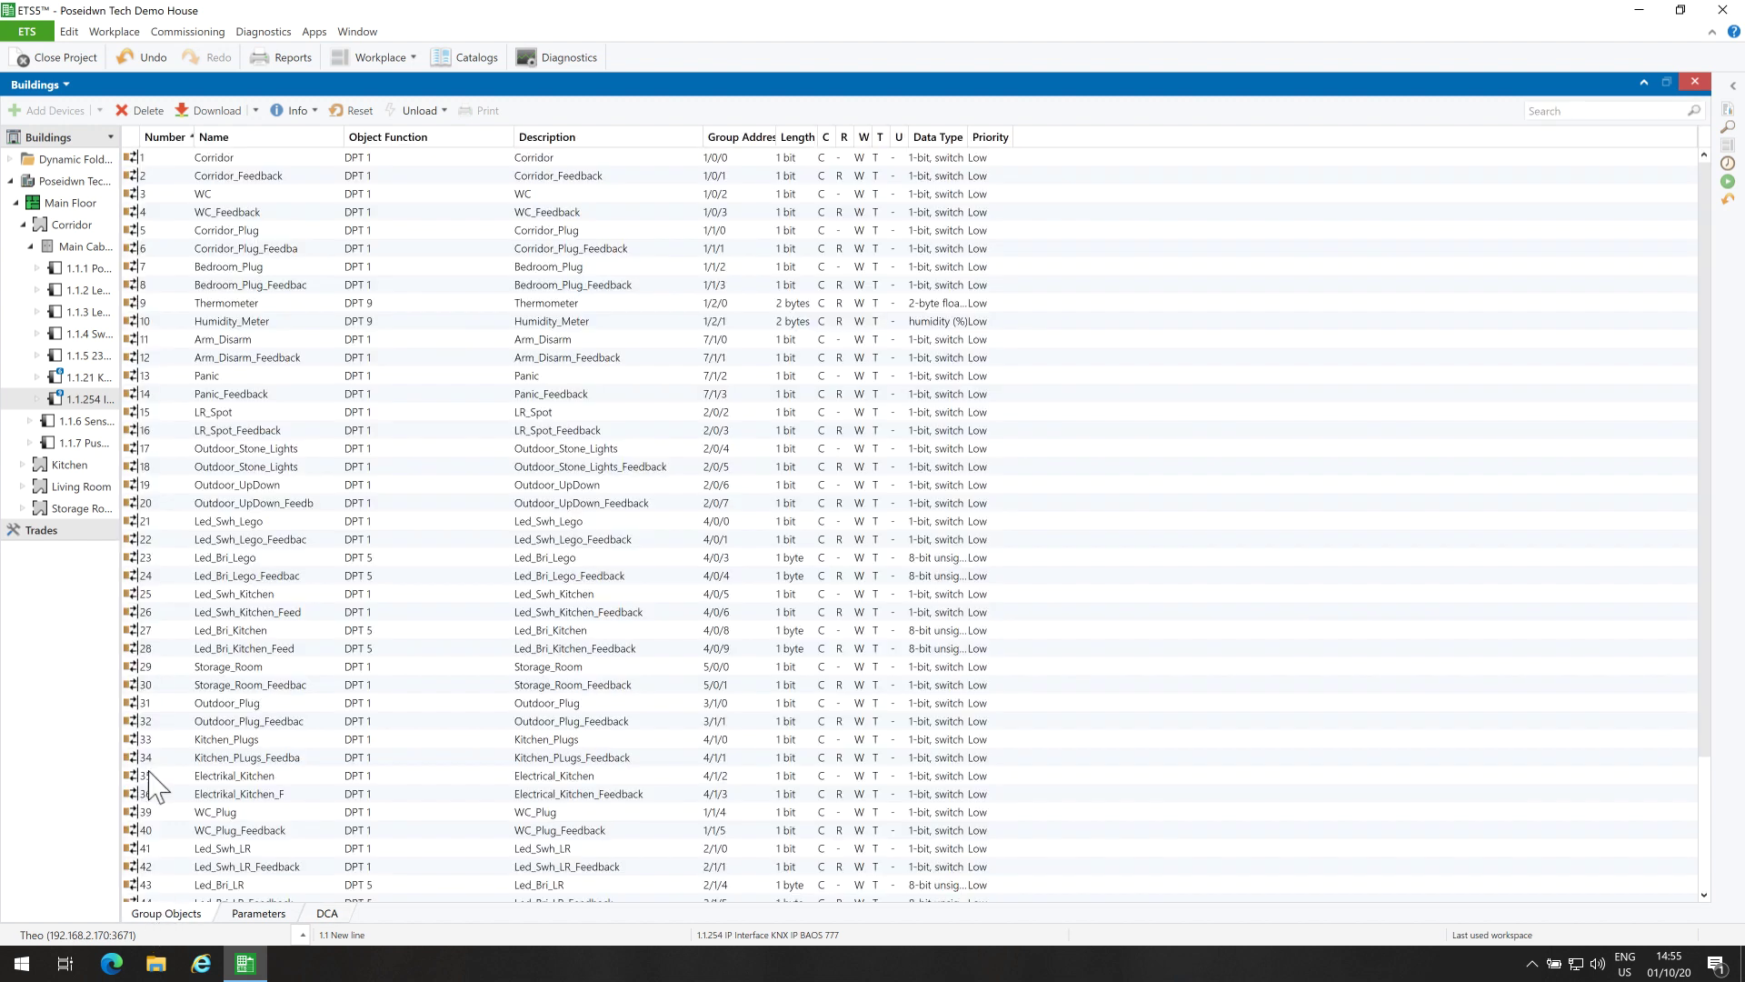
left_click(77, 247)
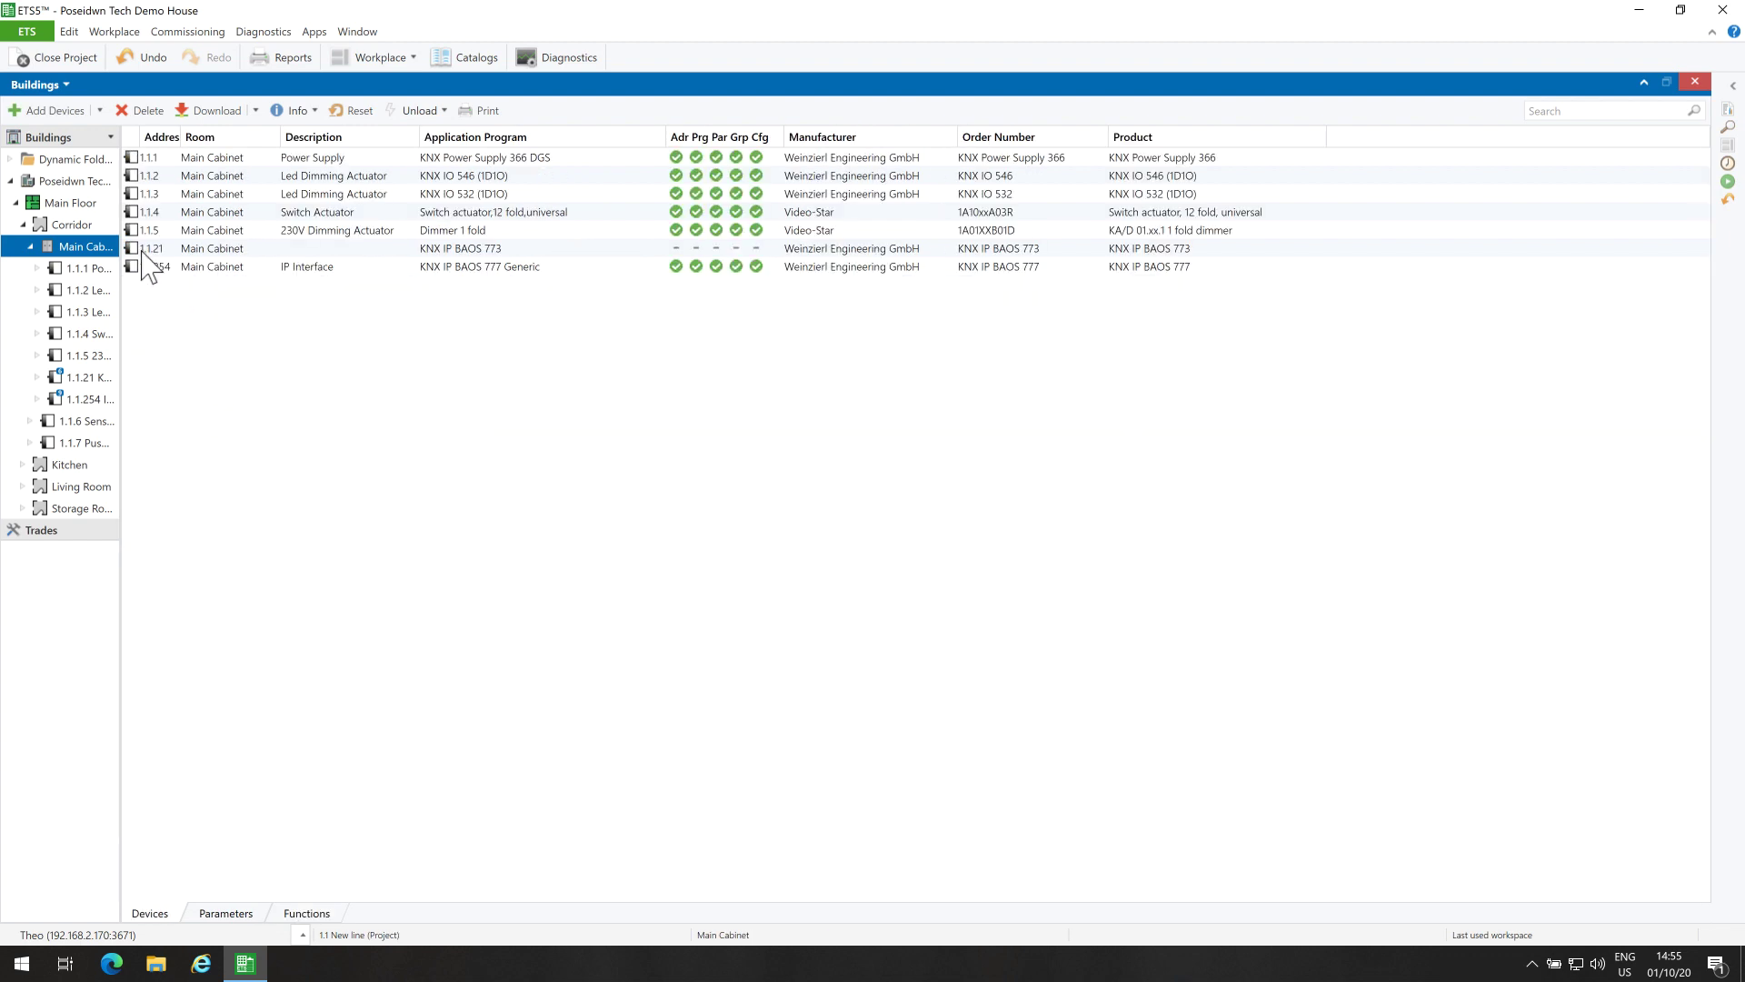
double_click(142, 249)
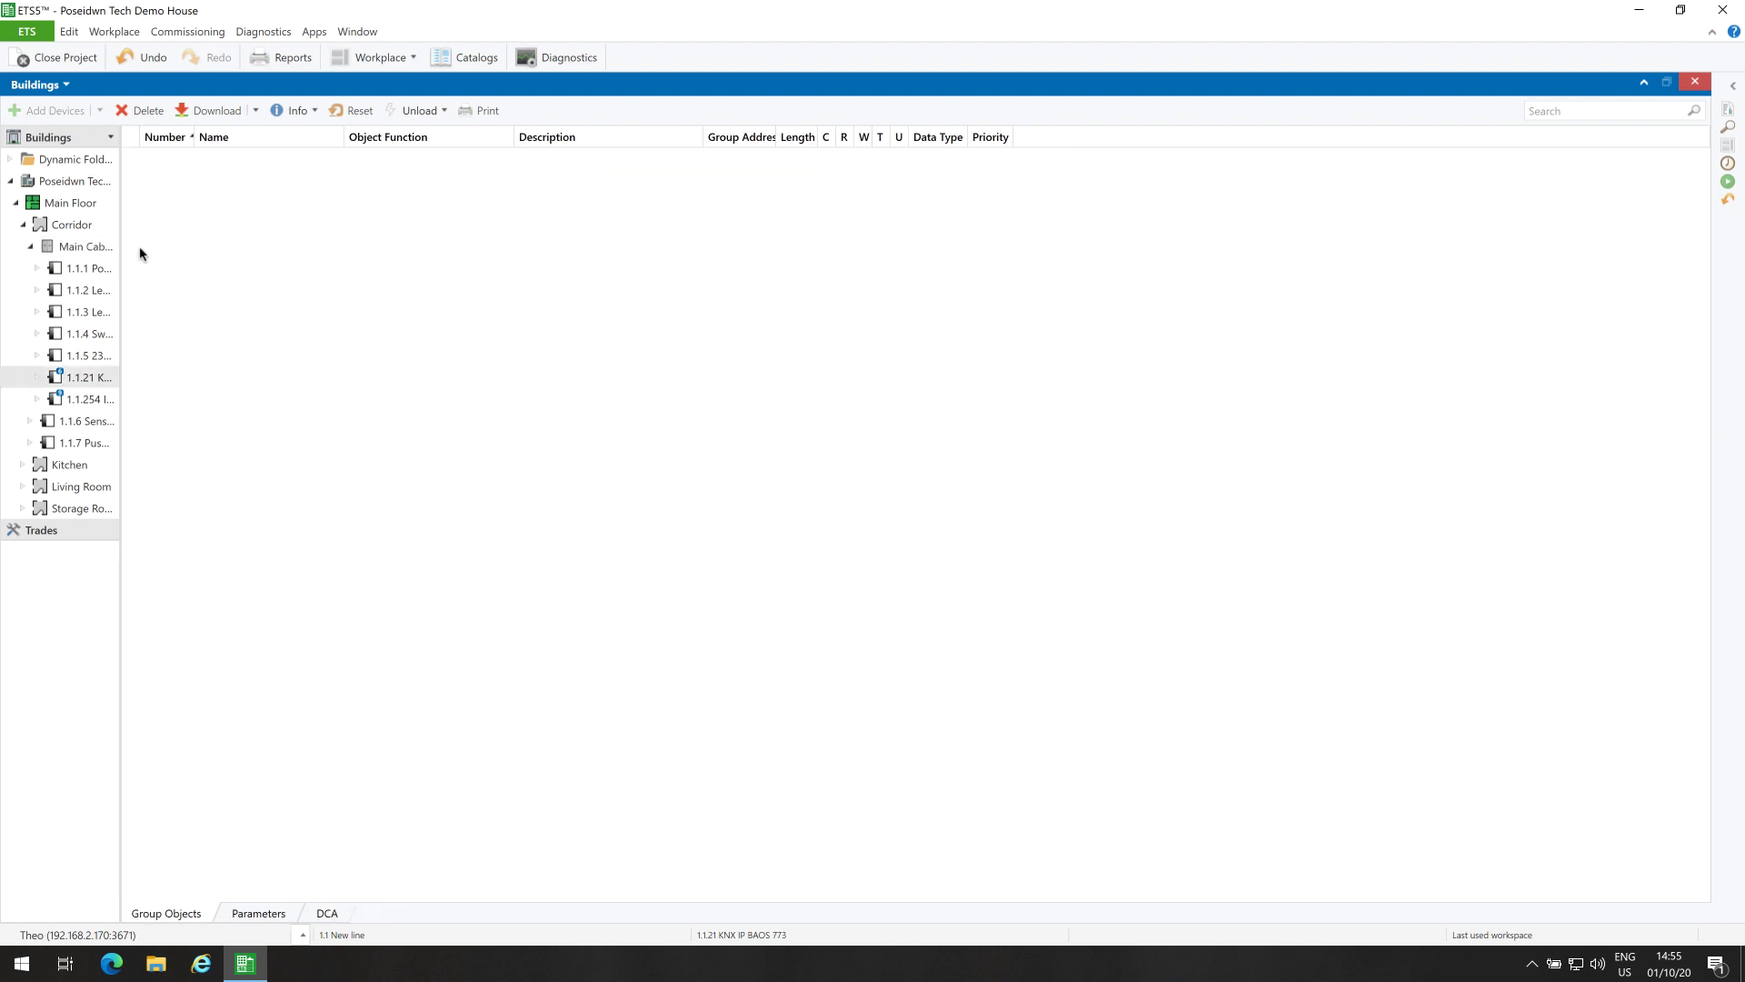
left_click(329, 913)
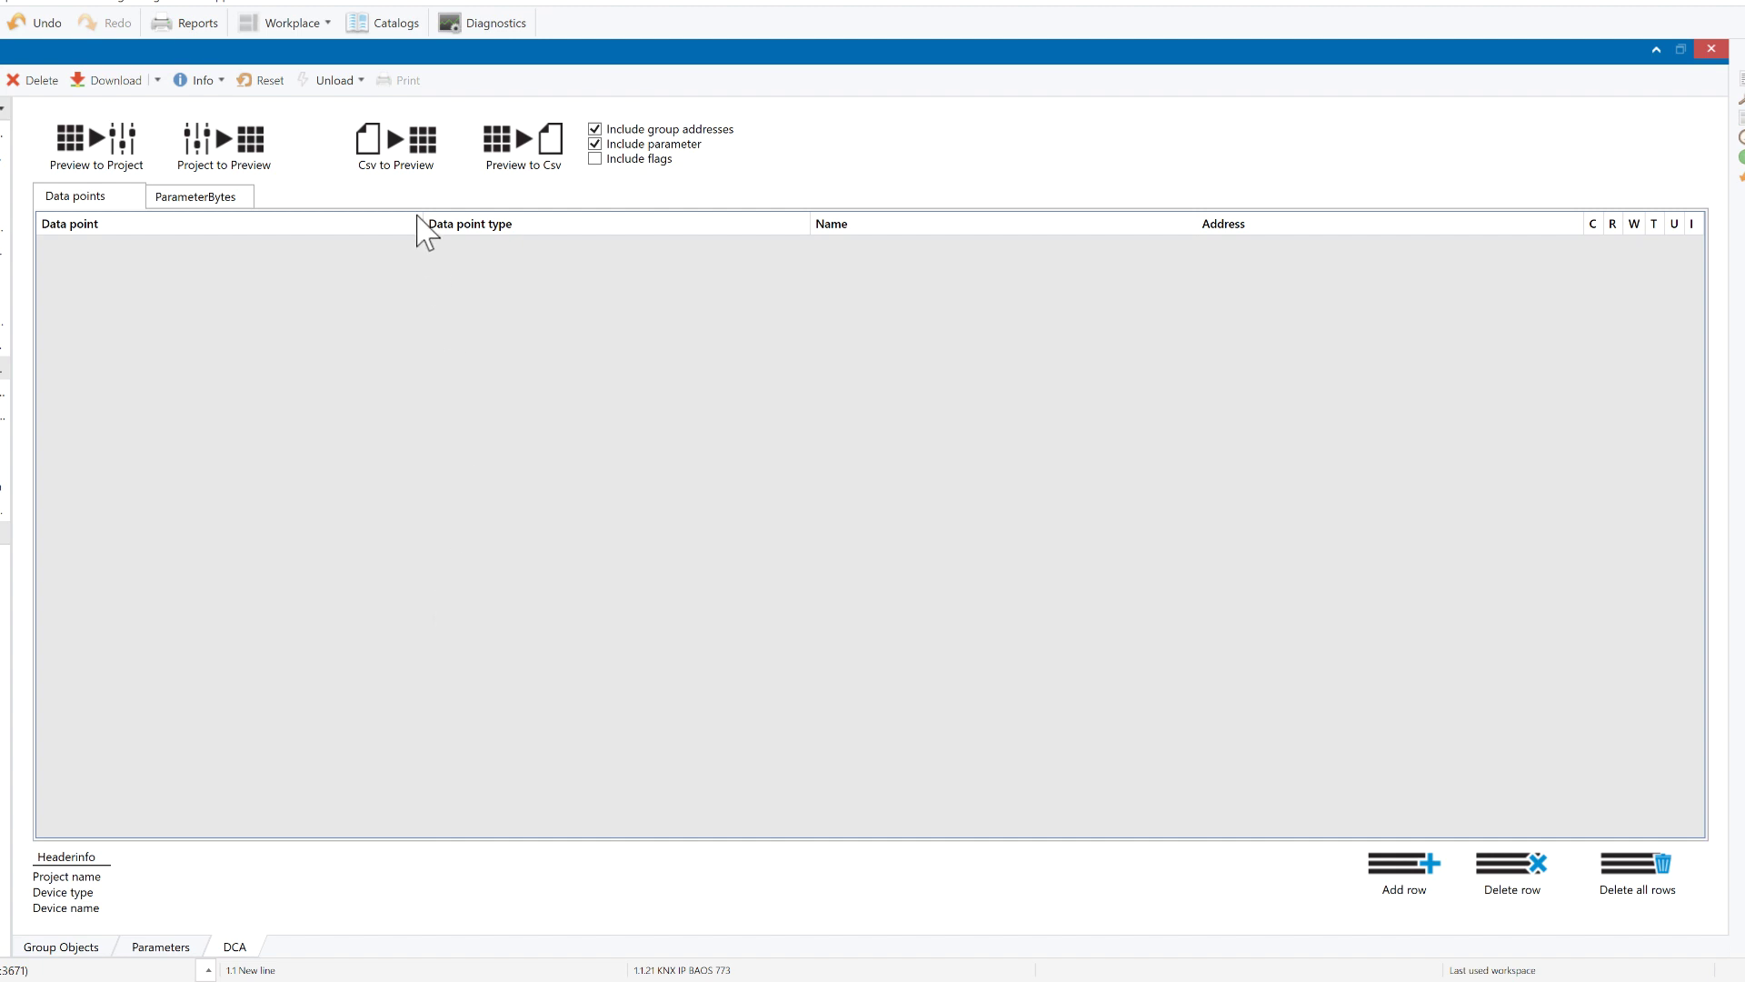
left_click(400, 167)
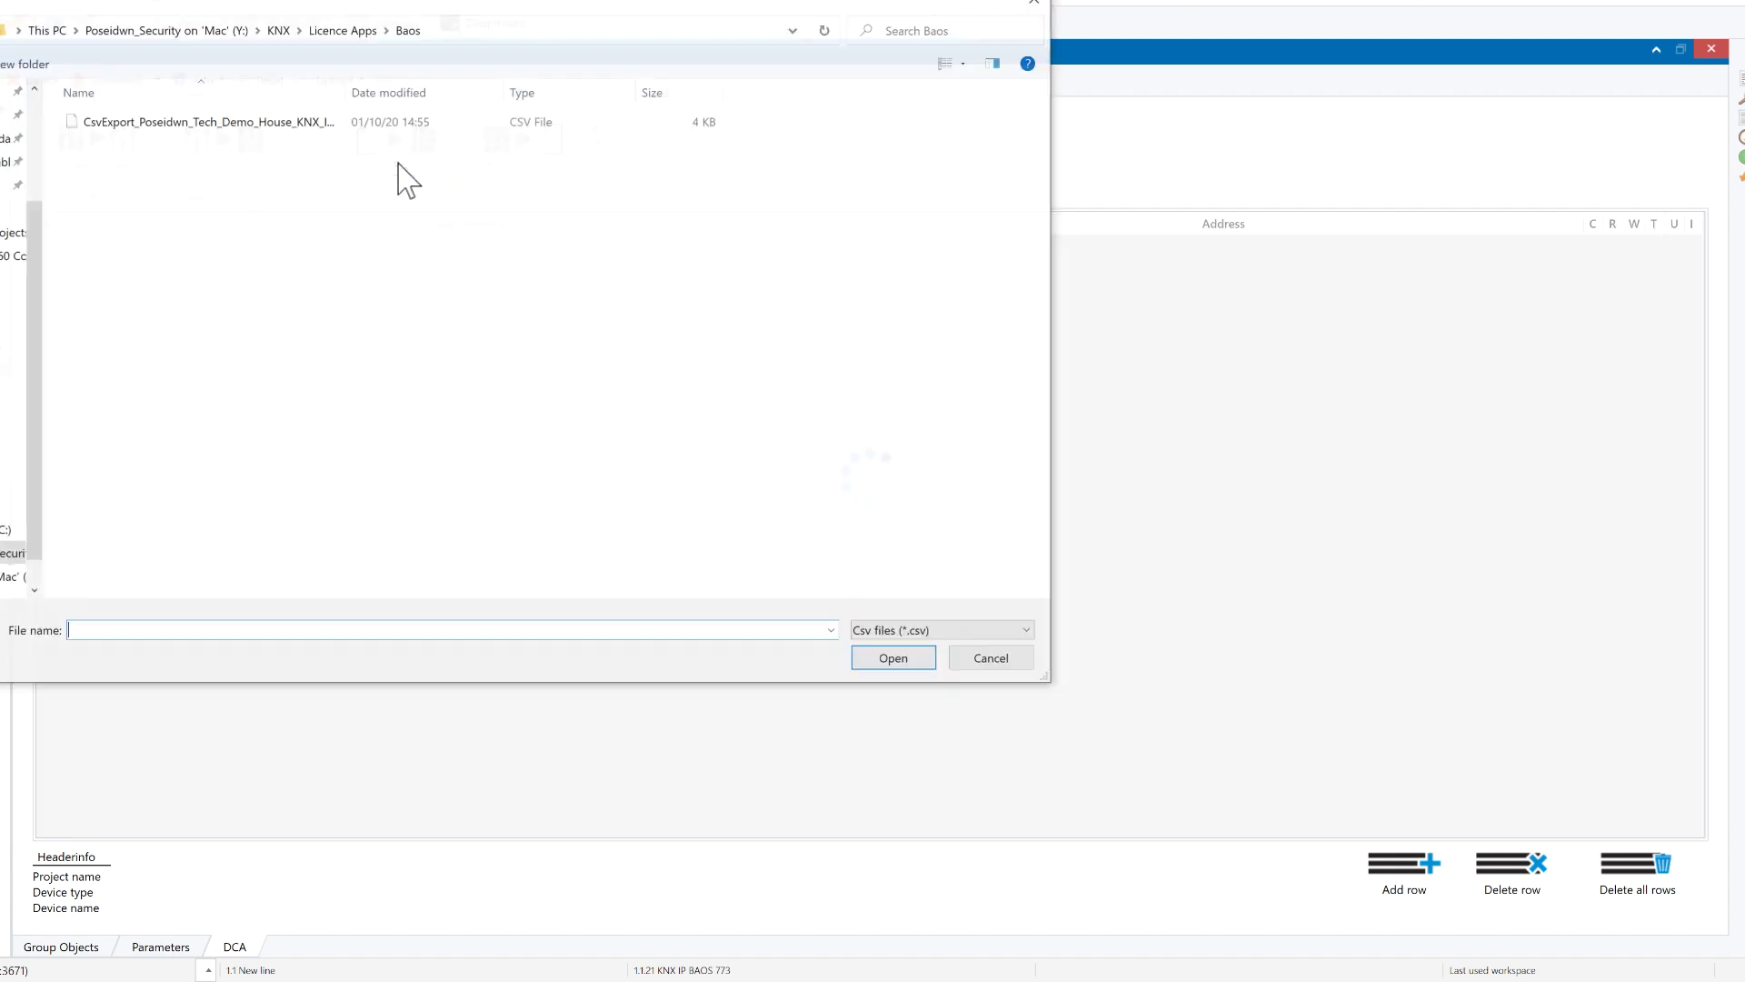
left_click(300, 131)
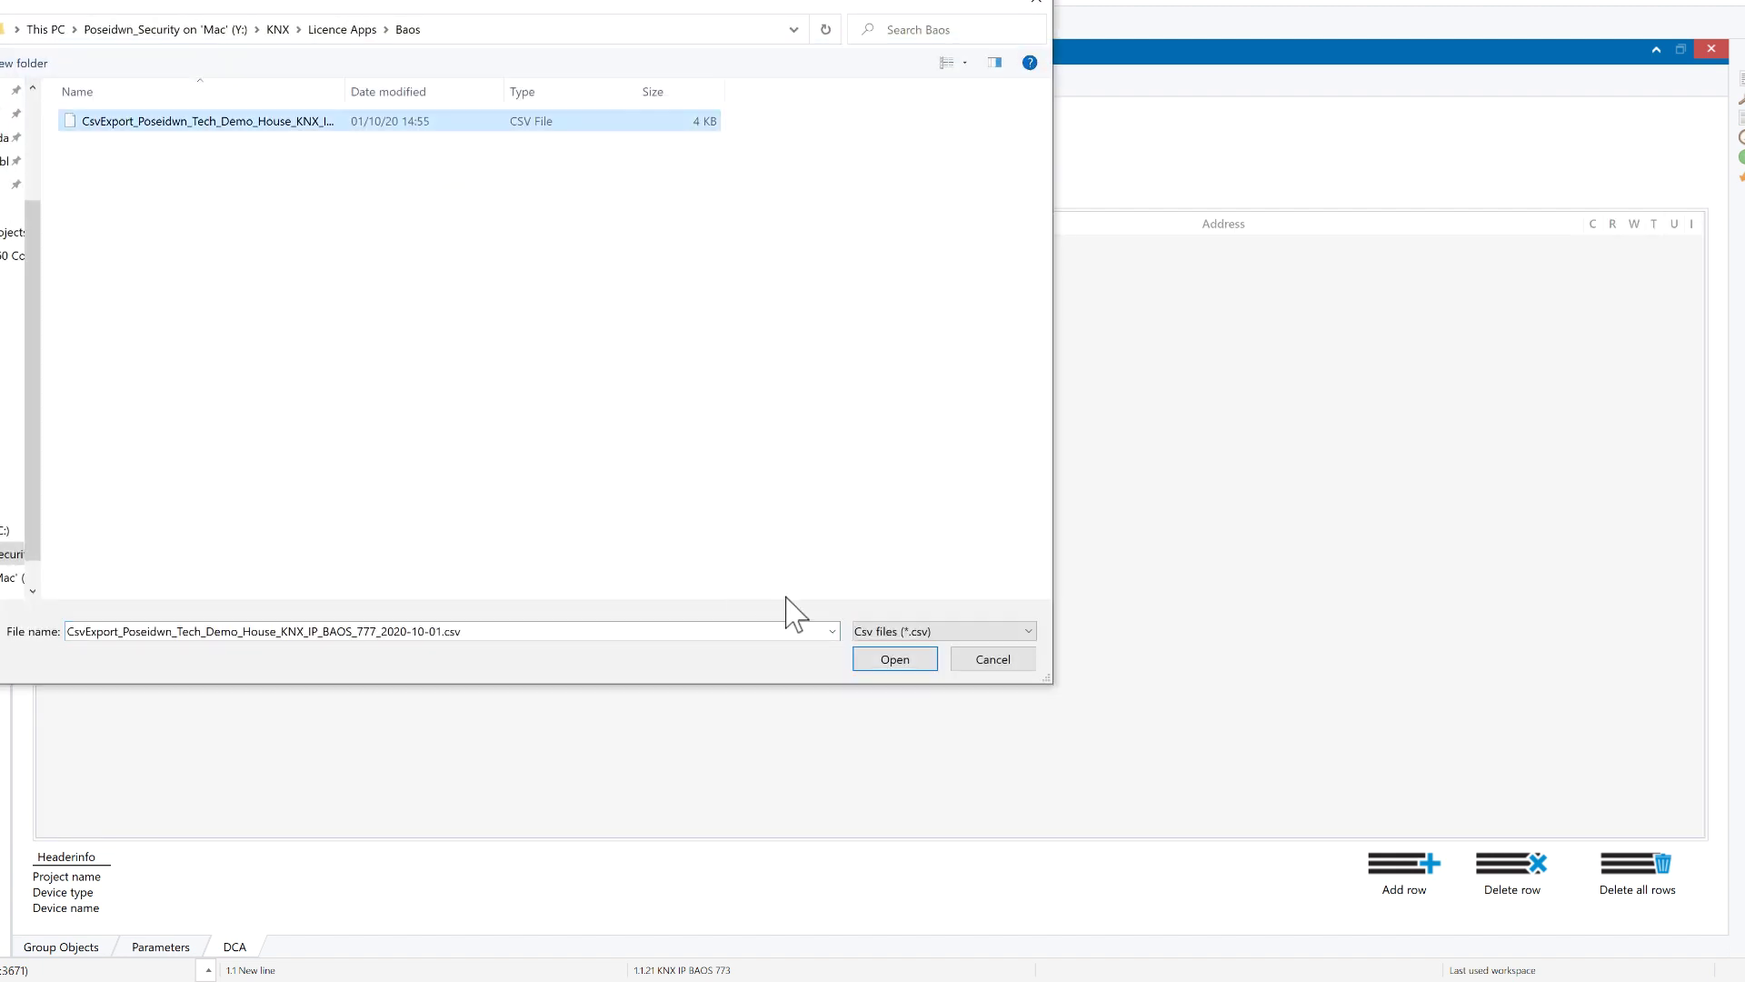
left_click(912, 664)
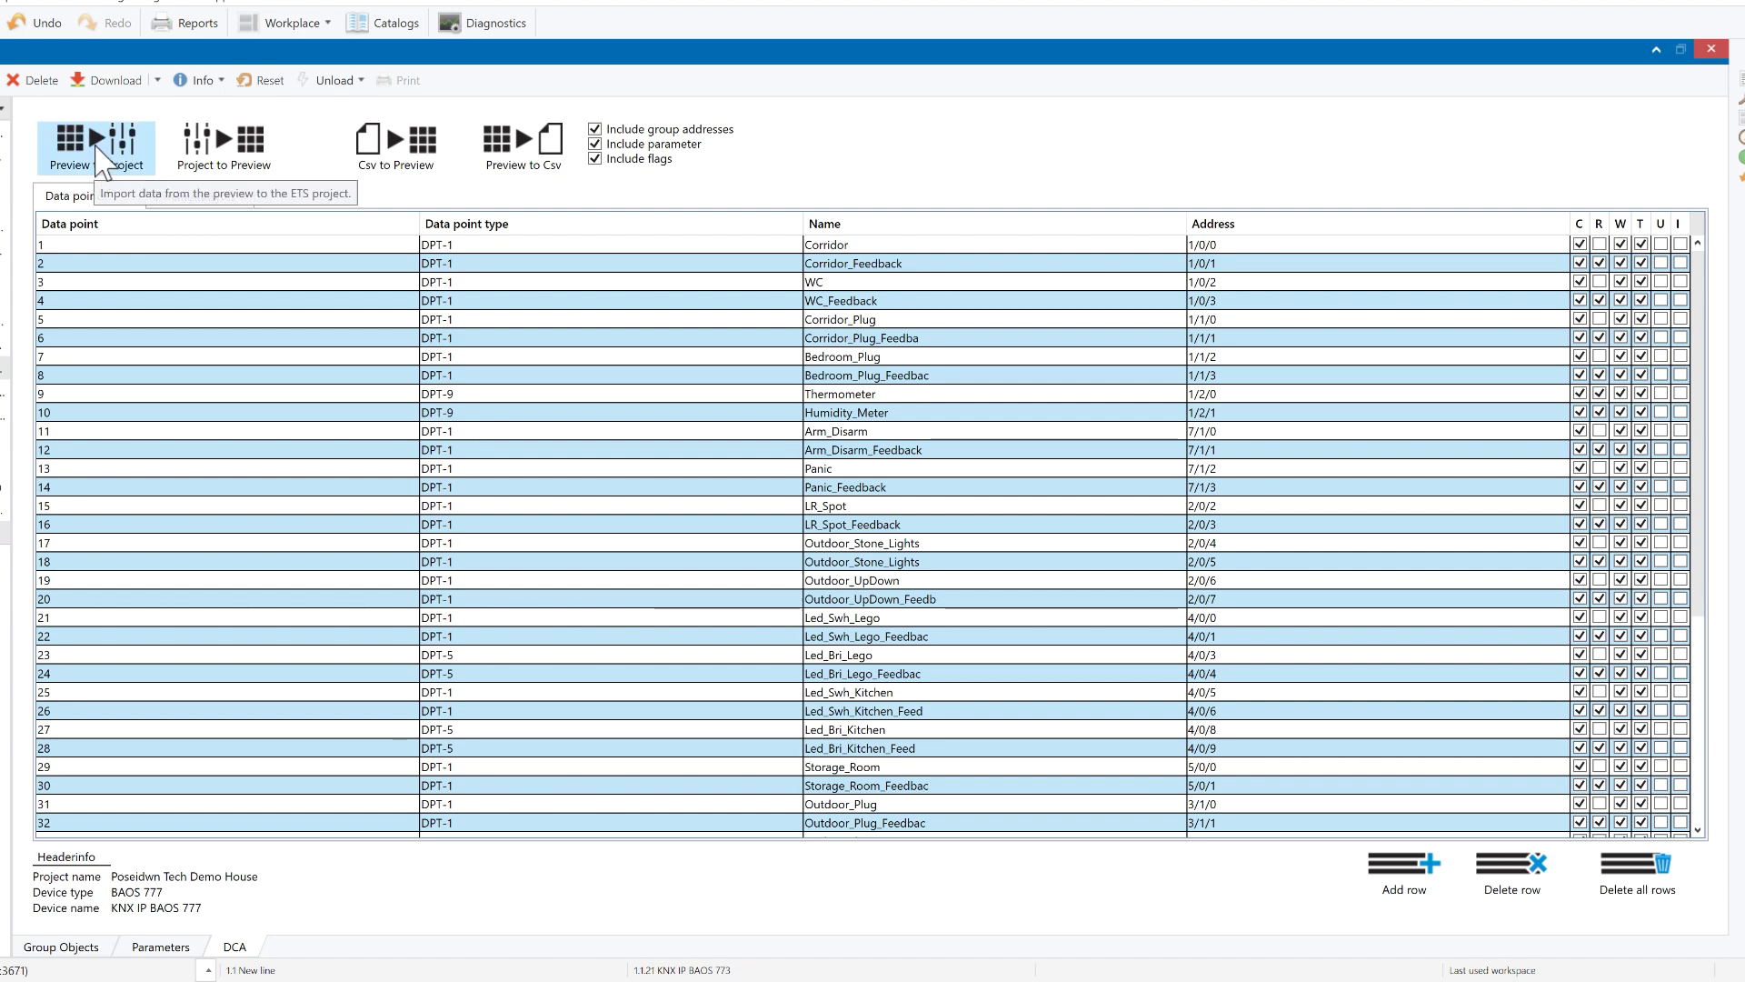
Import the preview with group addresses, parameters and flags into the BAOS 773 project configuration and review its group objects
left_click(93, 141)
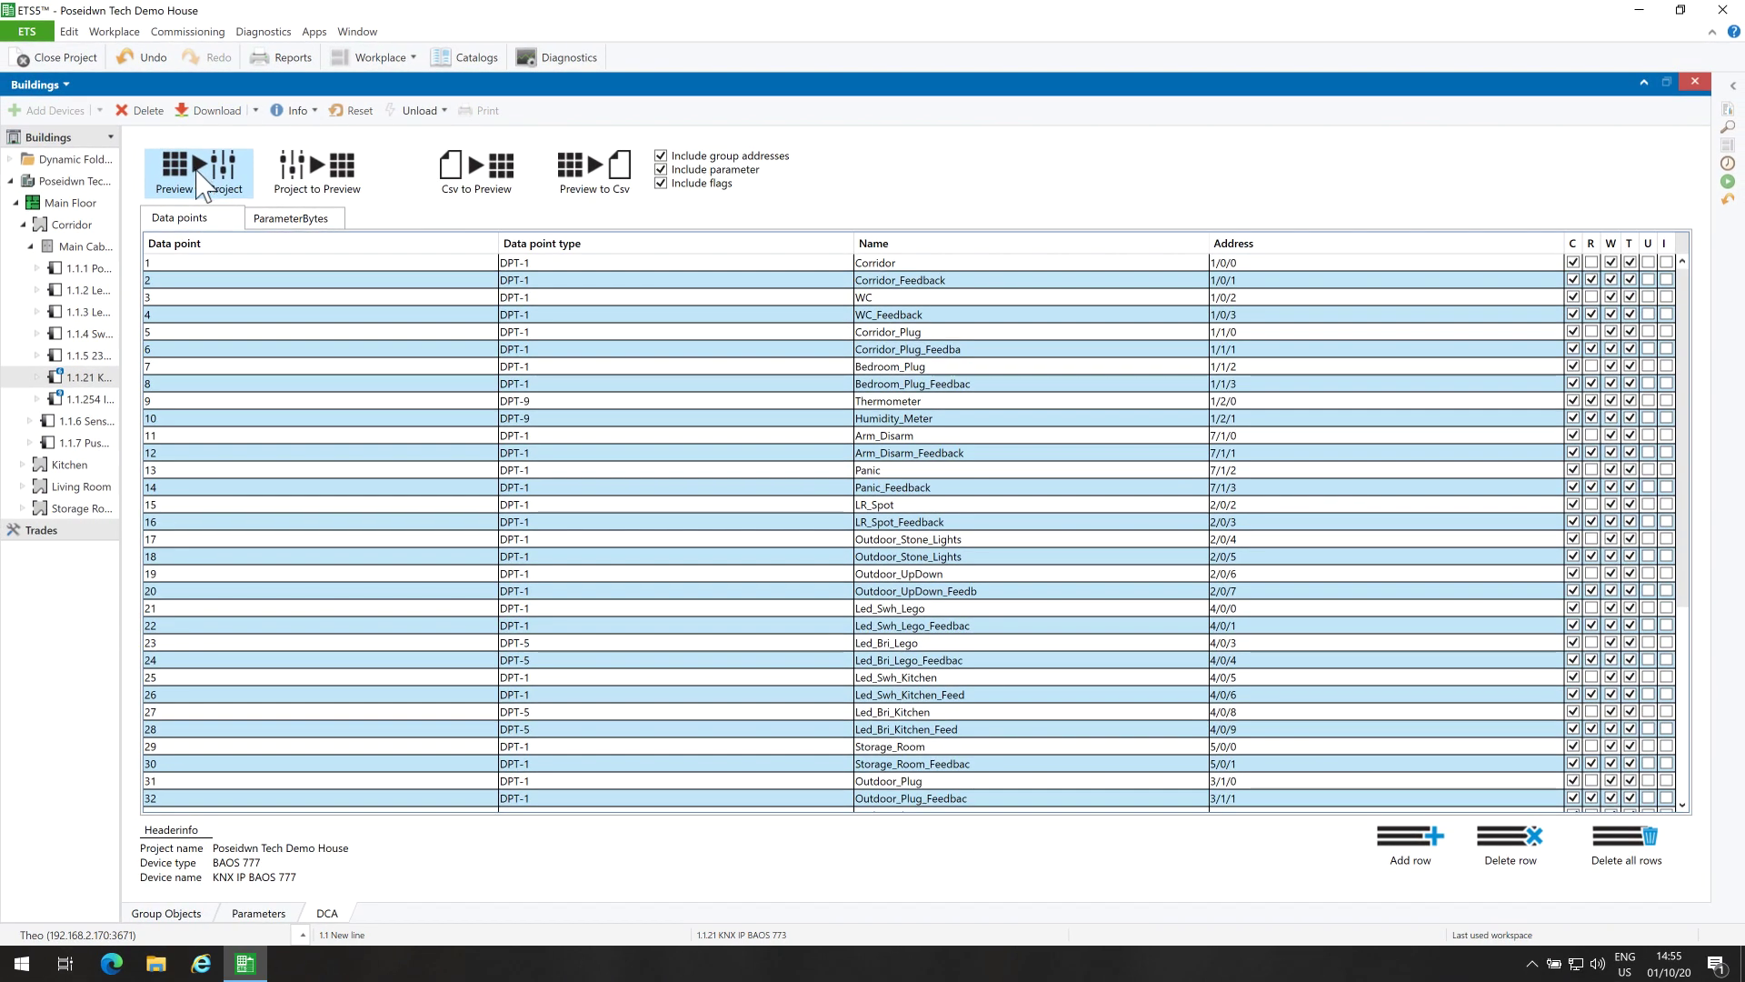
left_click(183, 912)
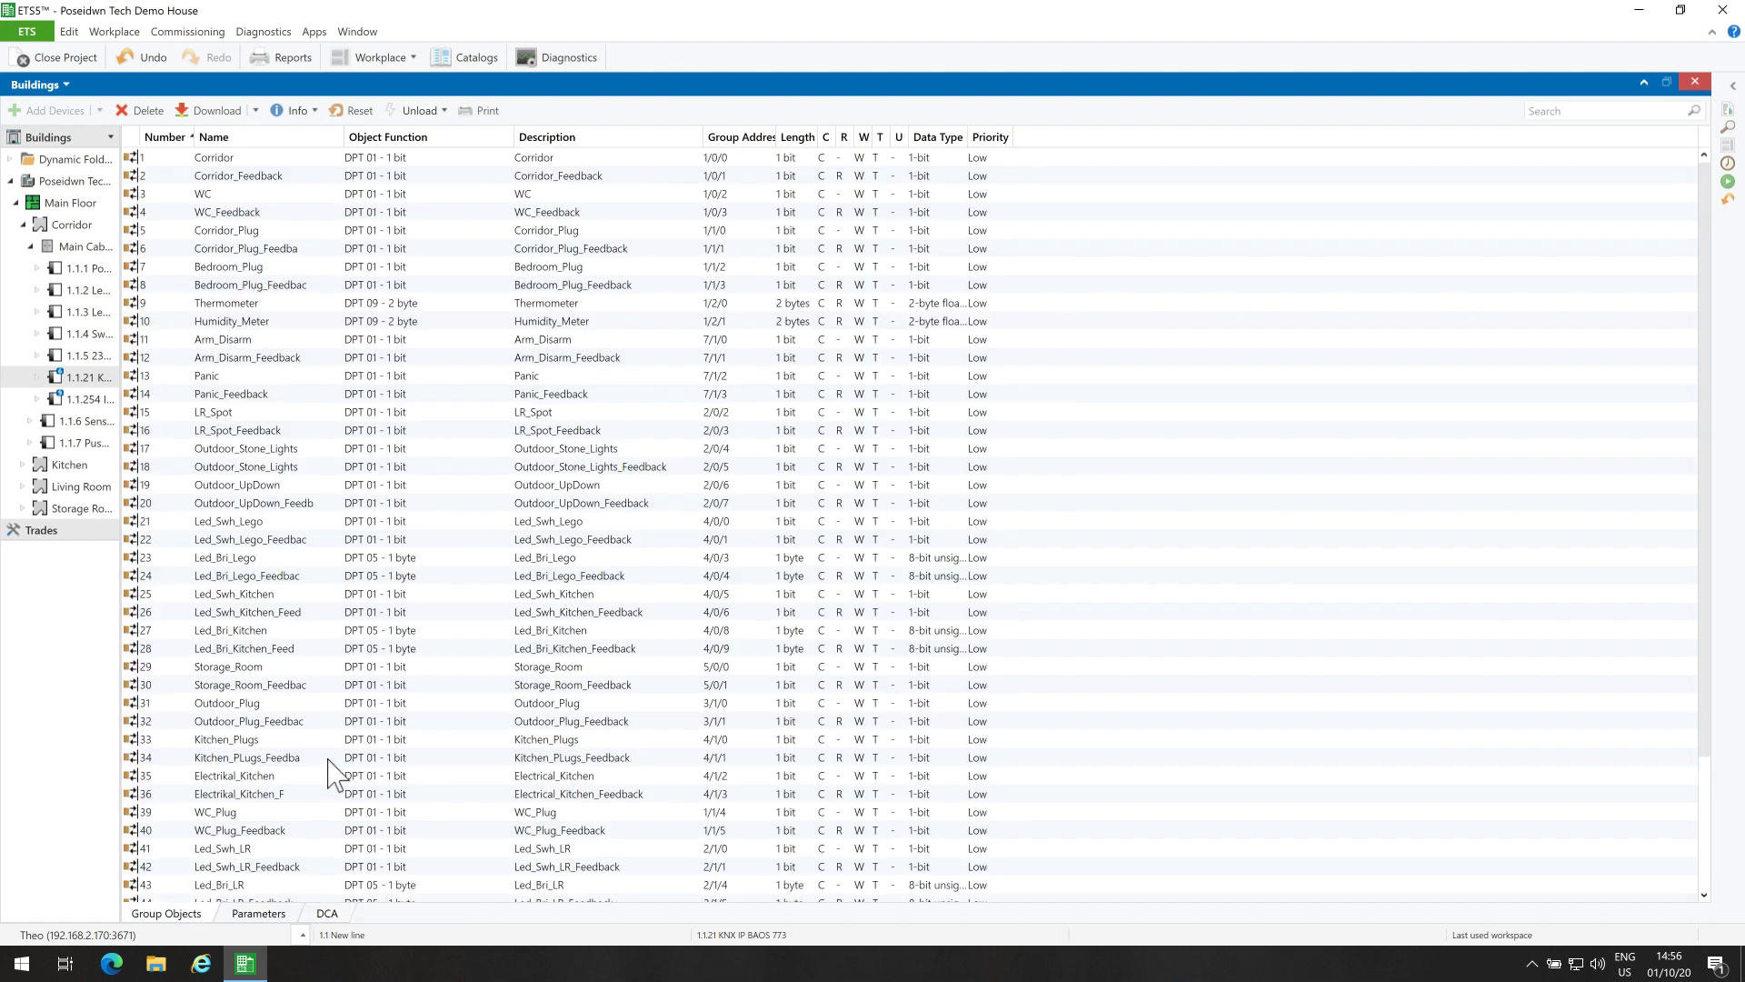
scroll(336, 774, "down", 3)
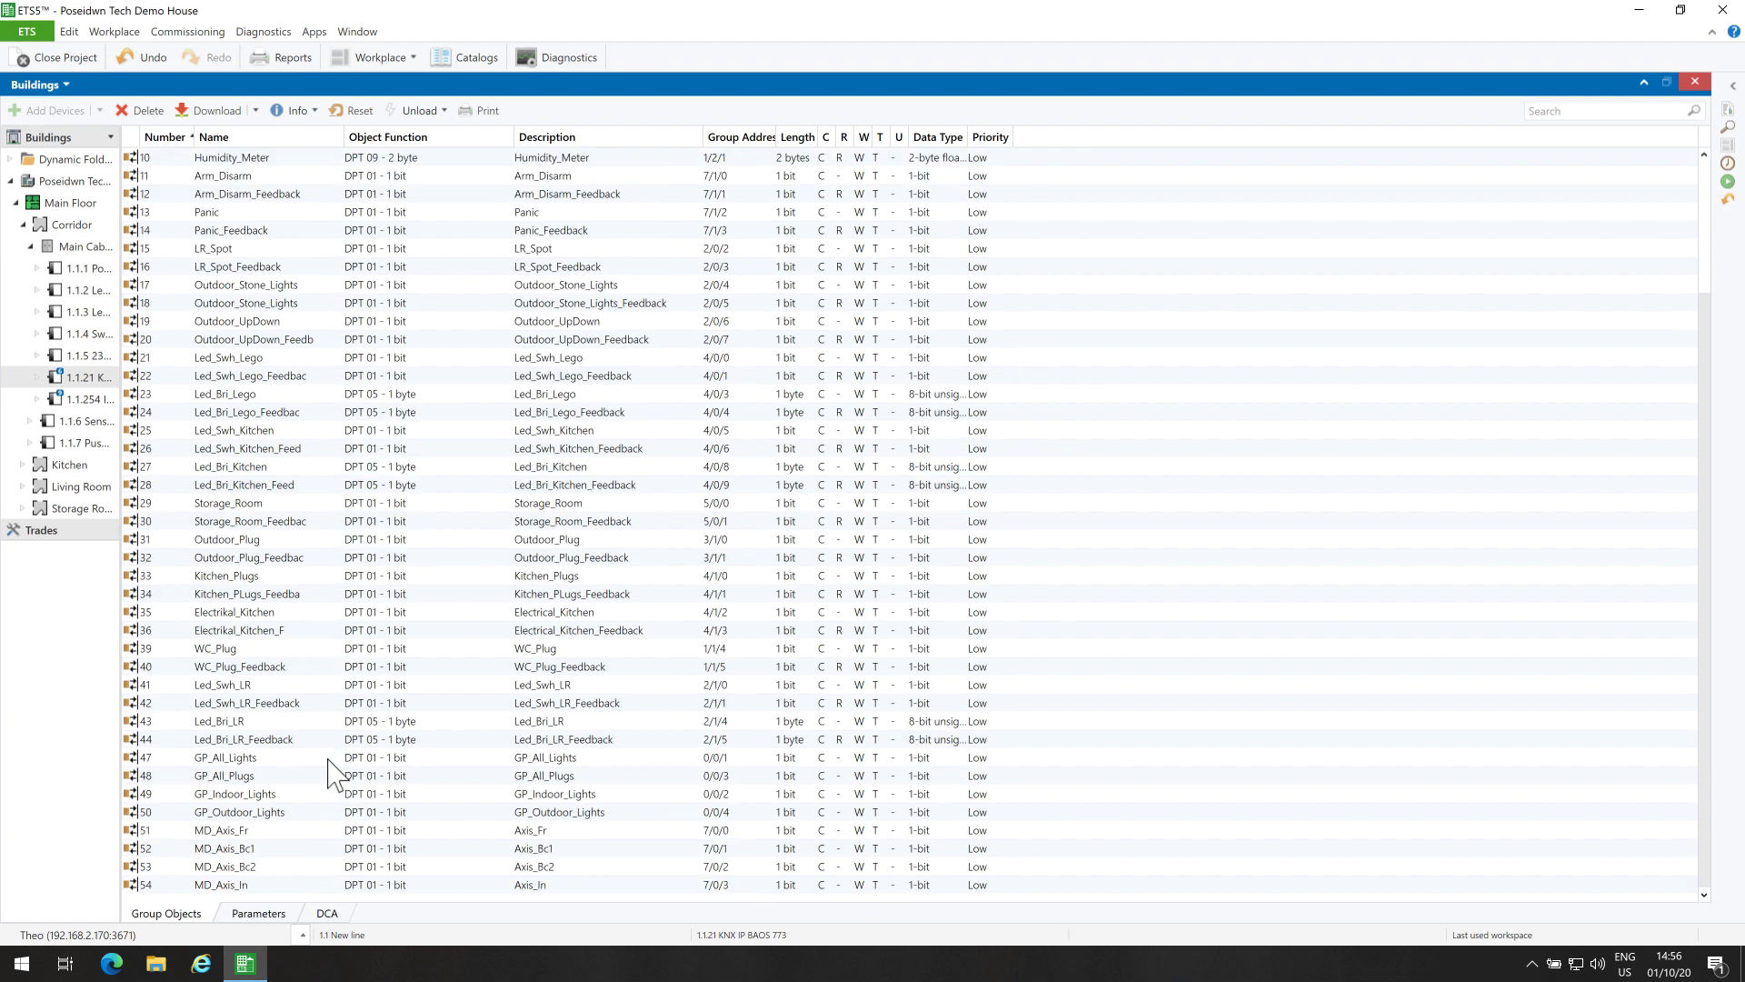
Review the imported group objects, the parameters for Datapoints 1 - 10 and the general settings of the 1.1.21 KNX IP BAOS 773
scroll(336, 774, "up", 3)
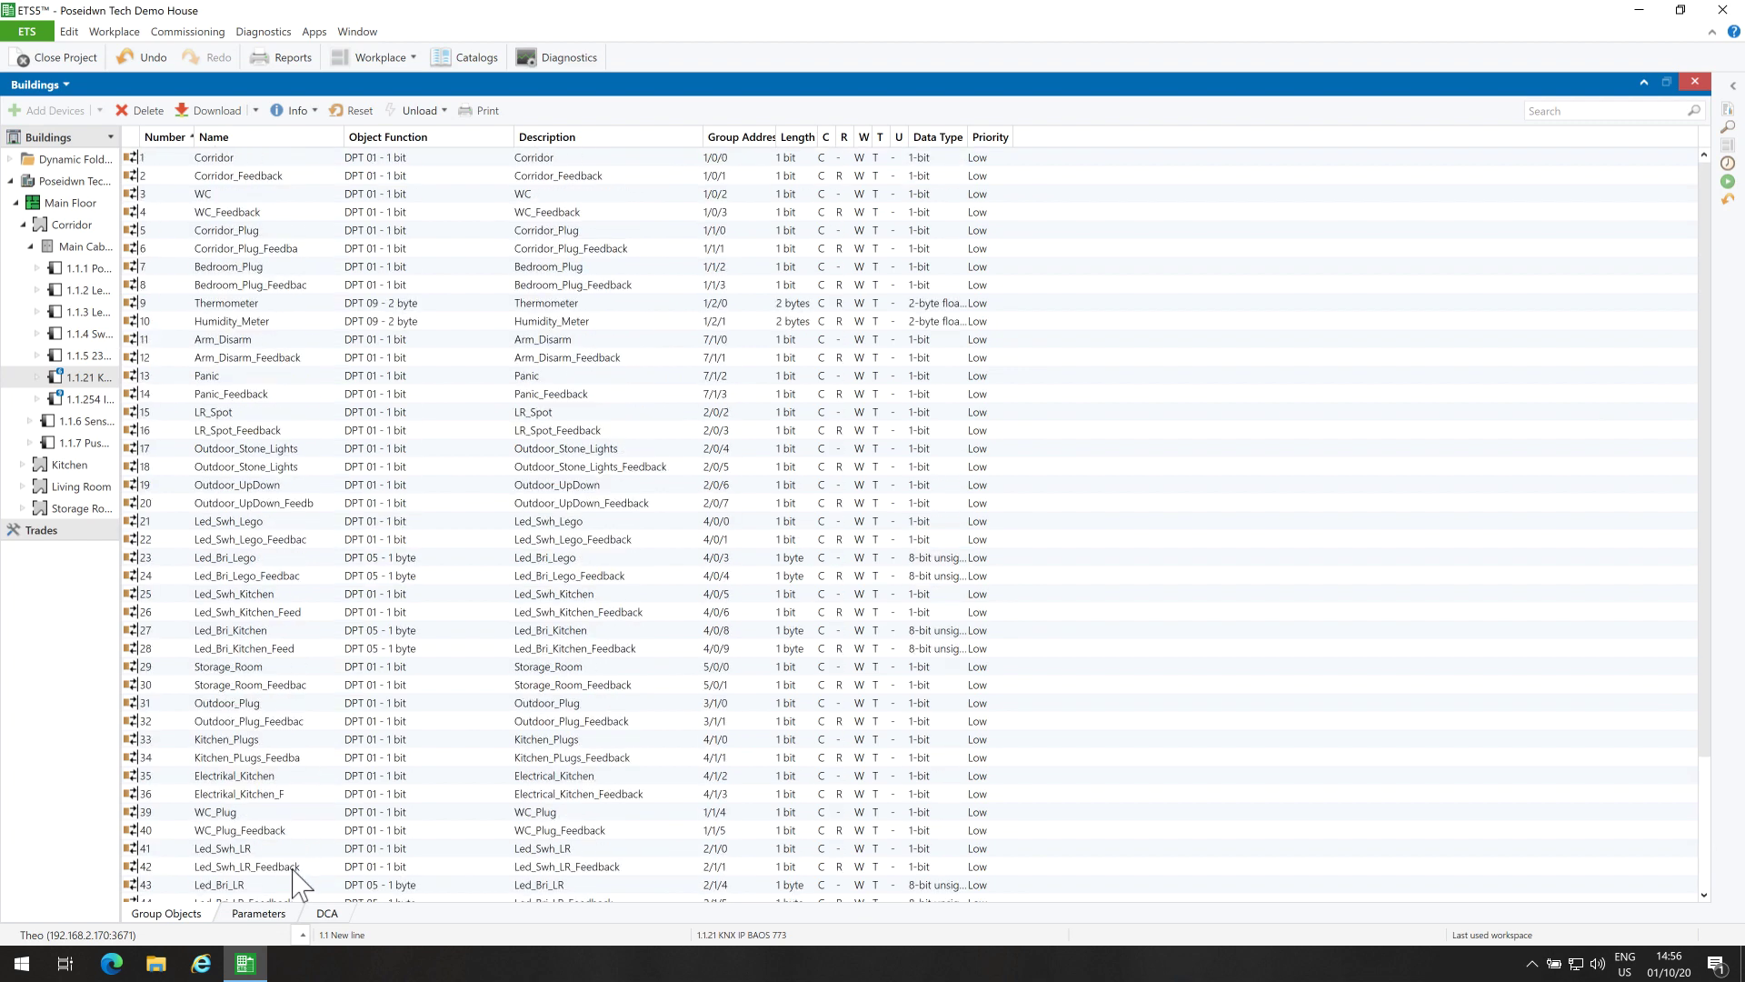
left_click(276, 913)
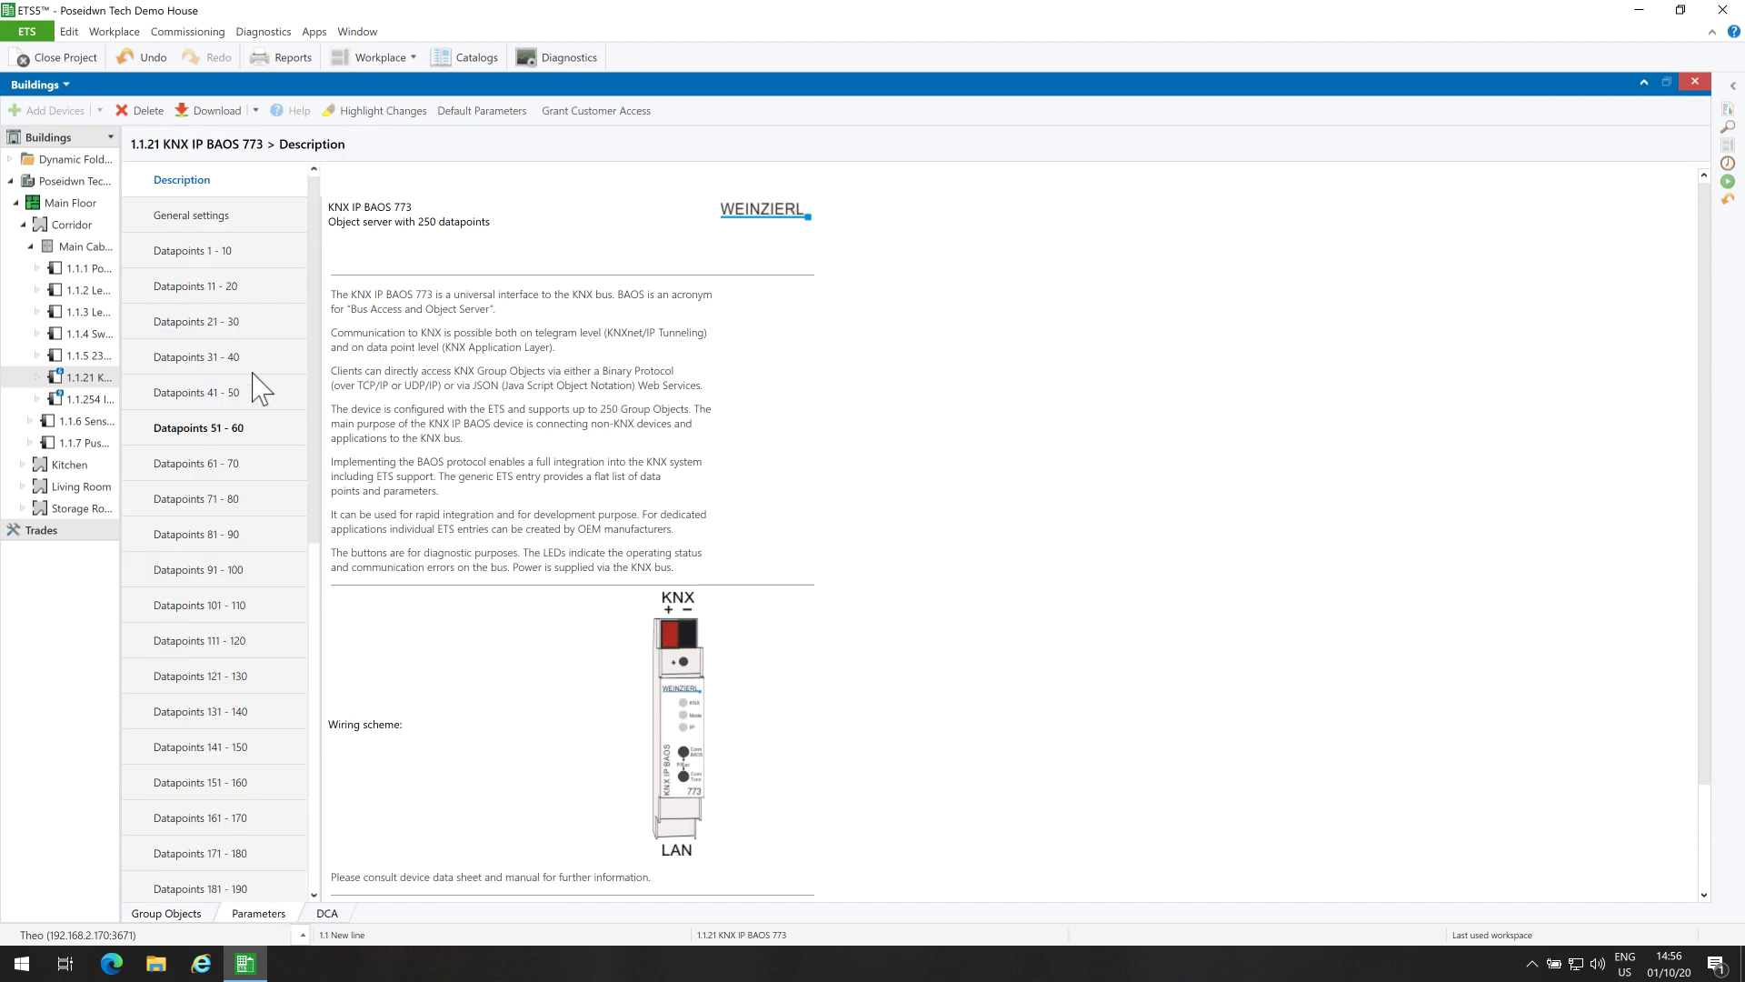
left_click(249, 258)
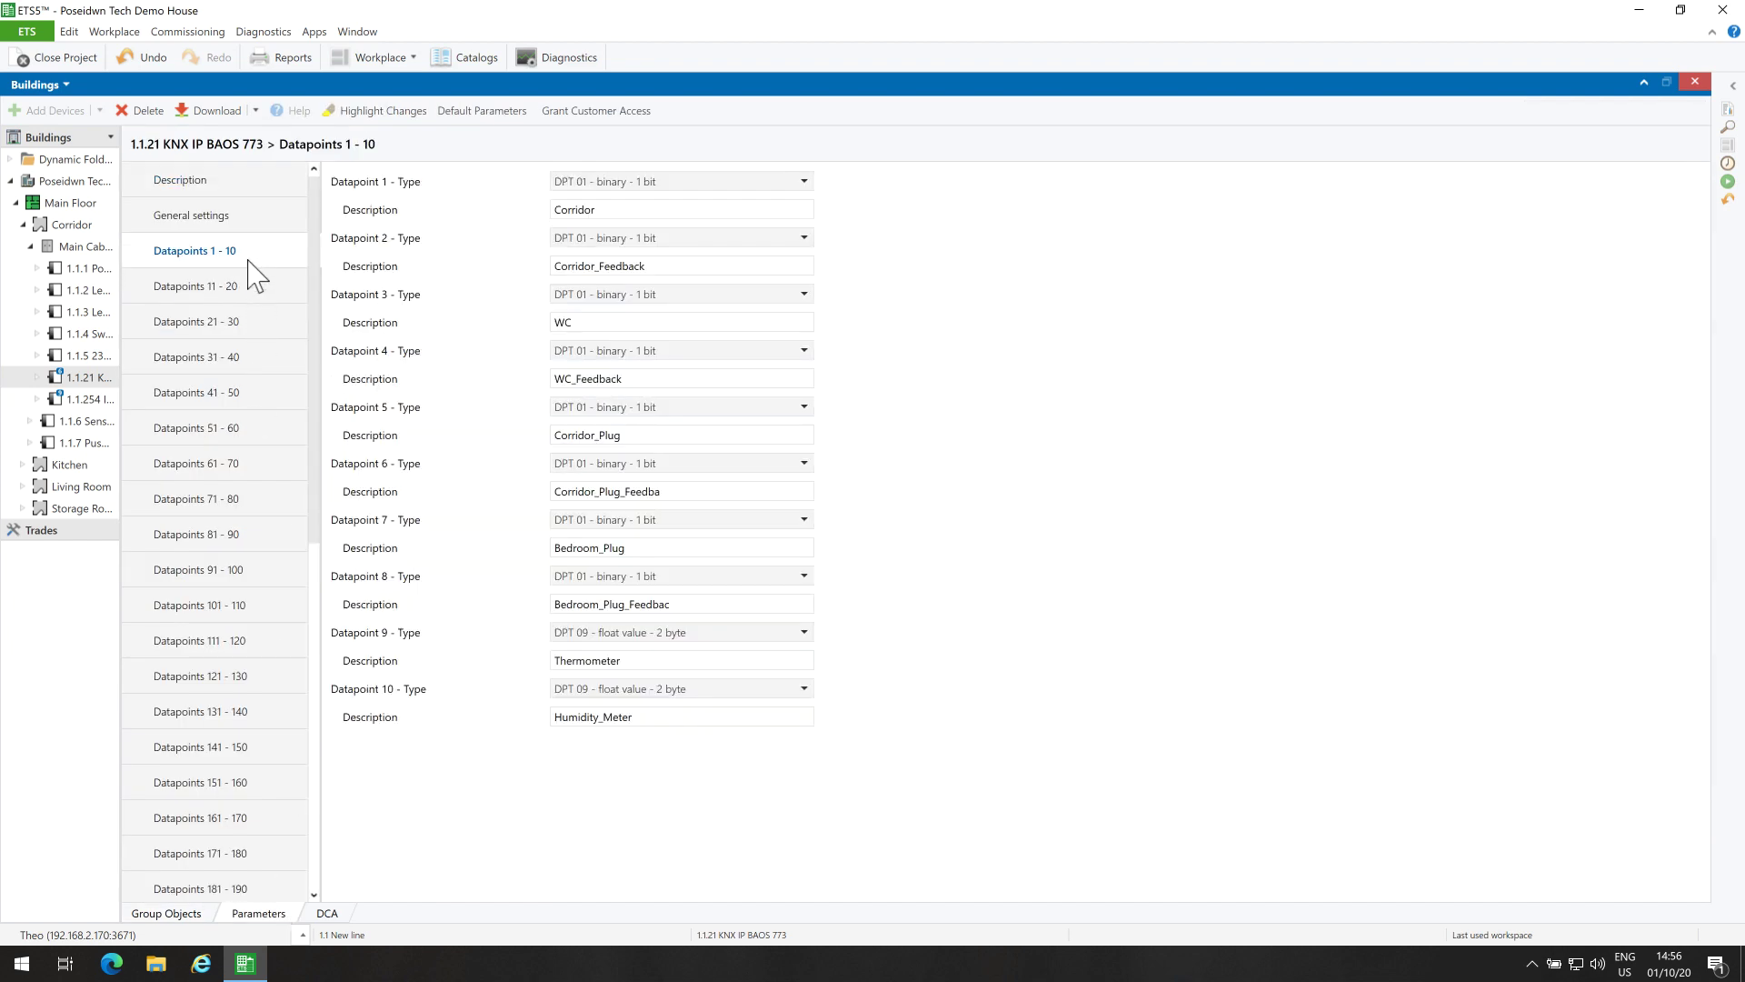
left_click(235, 227)
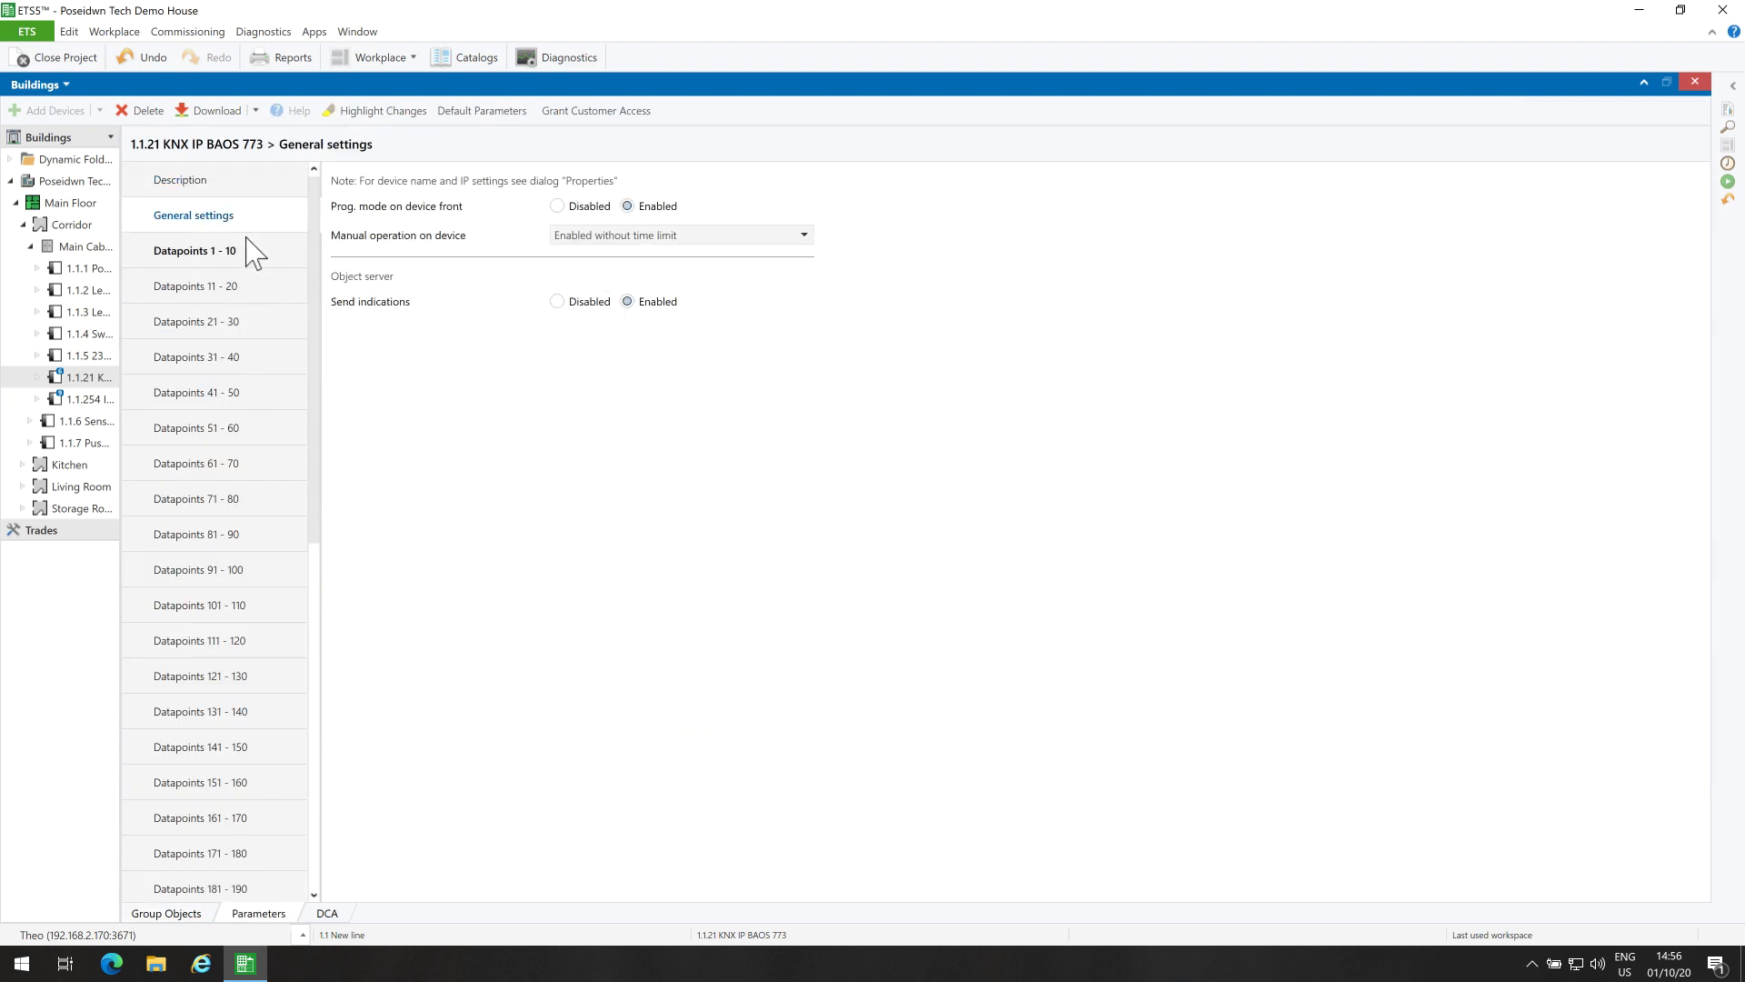
left_click(197, 181)
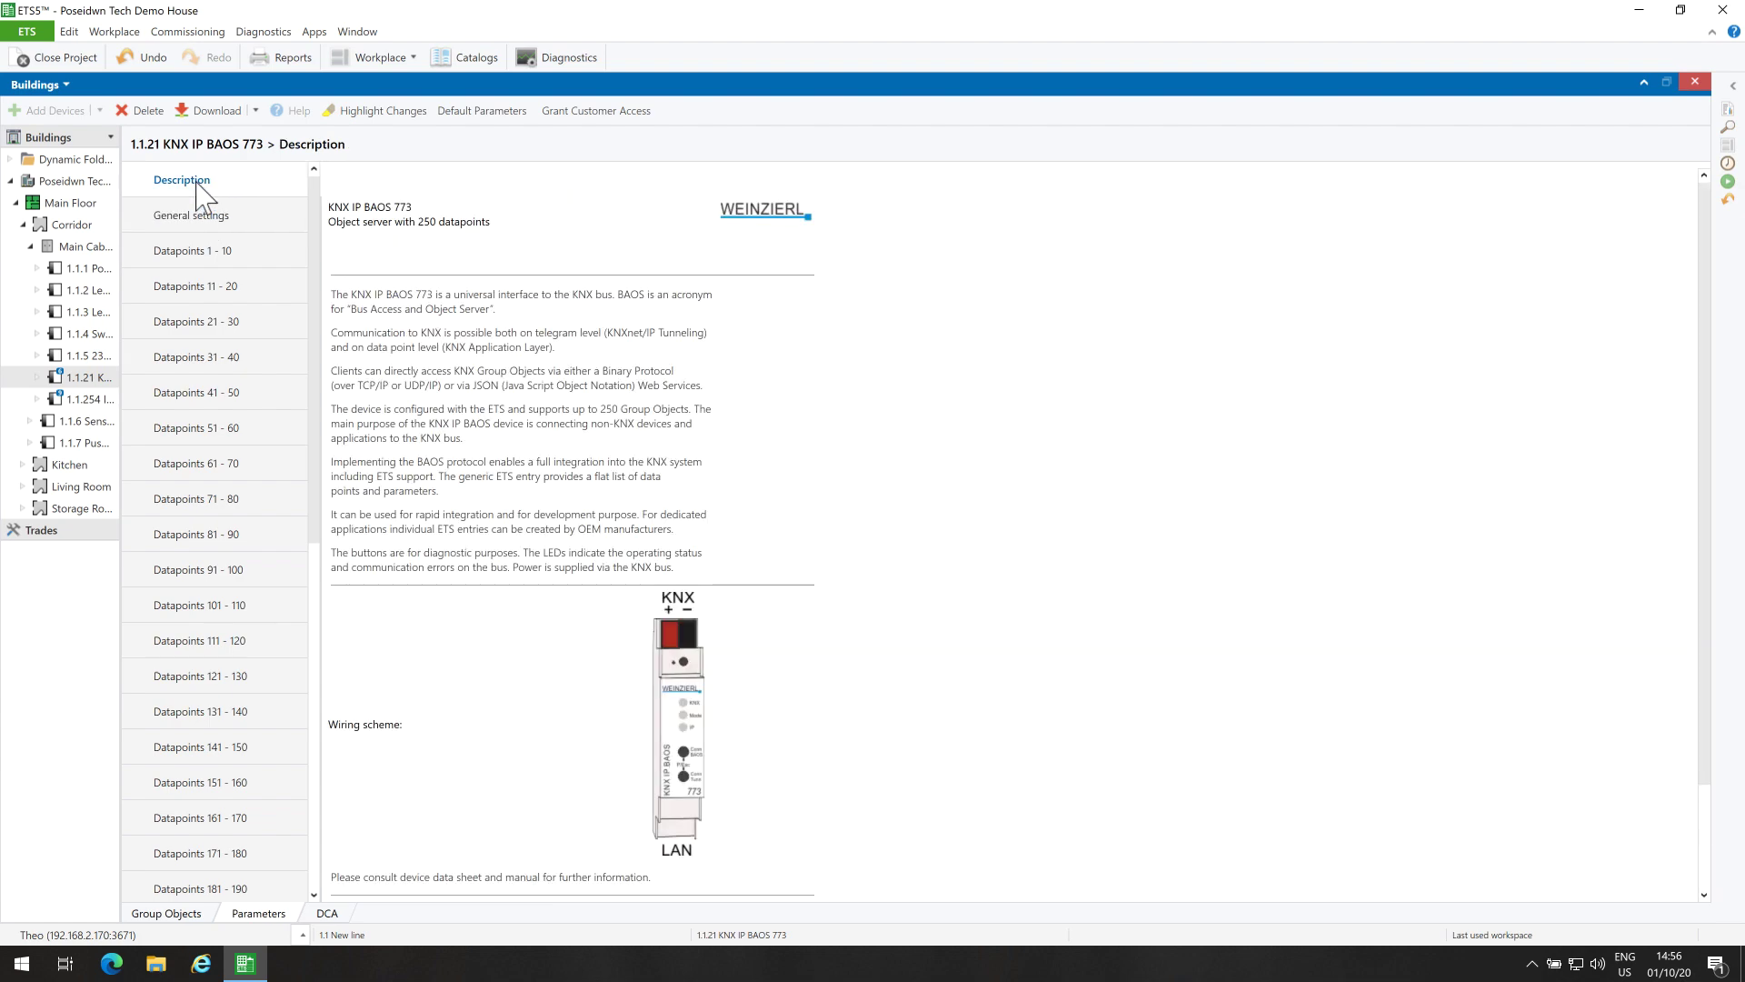
left_click(163, 915)
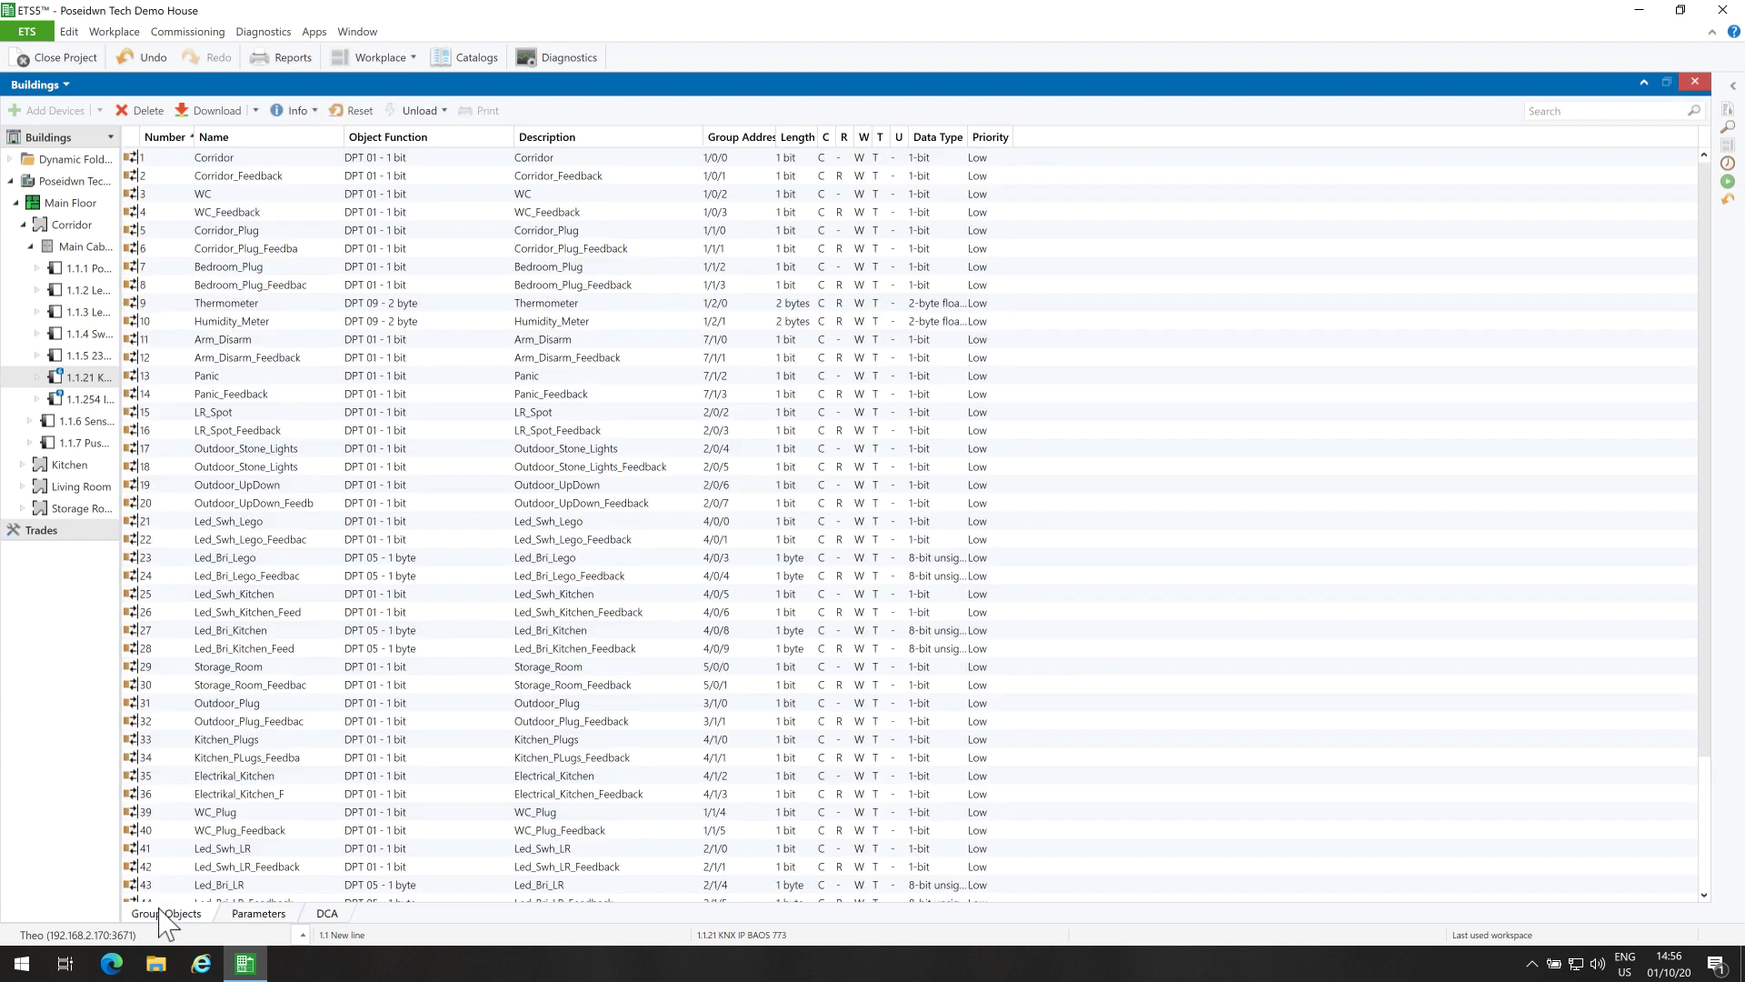
Set the individual address of the KNX IP BAOS 773 in the Main Cabinet to 1.1.253
left_click(95, 248)
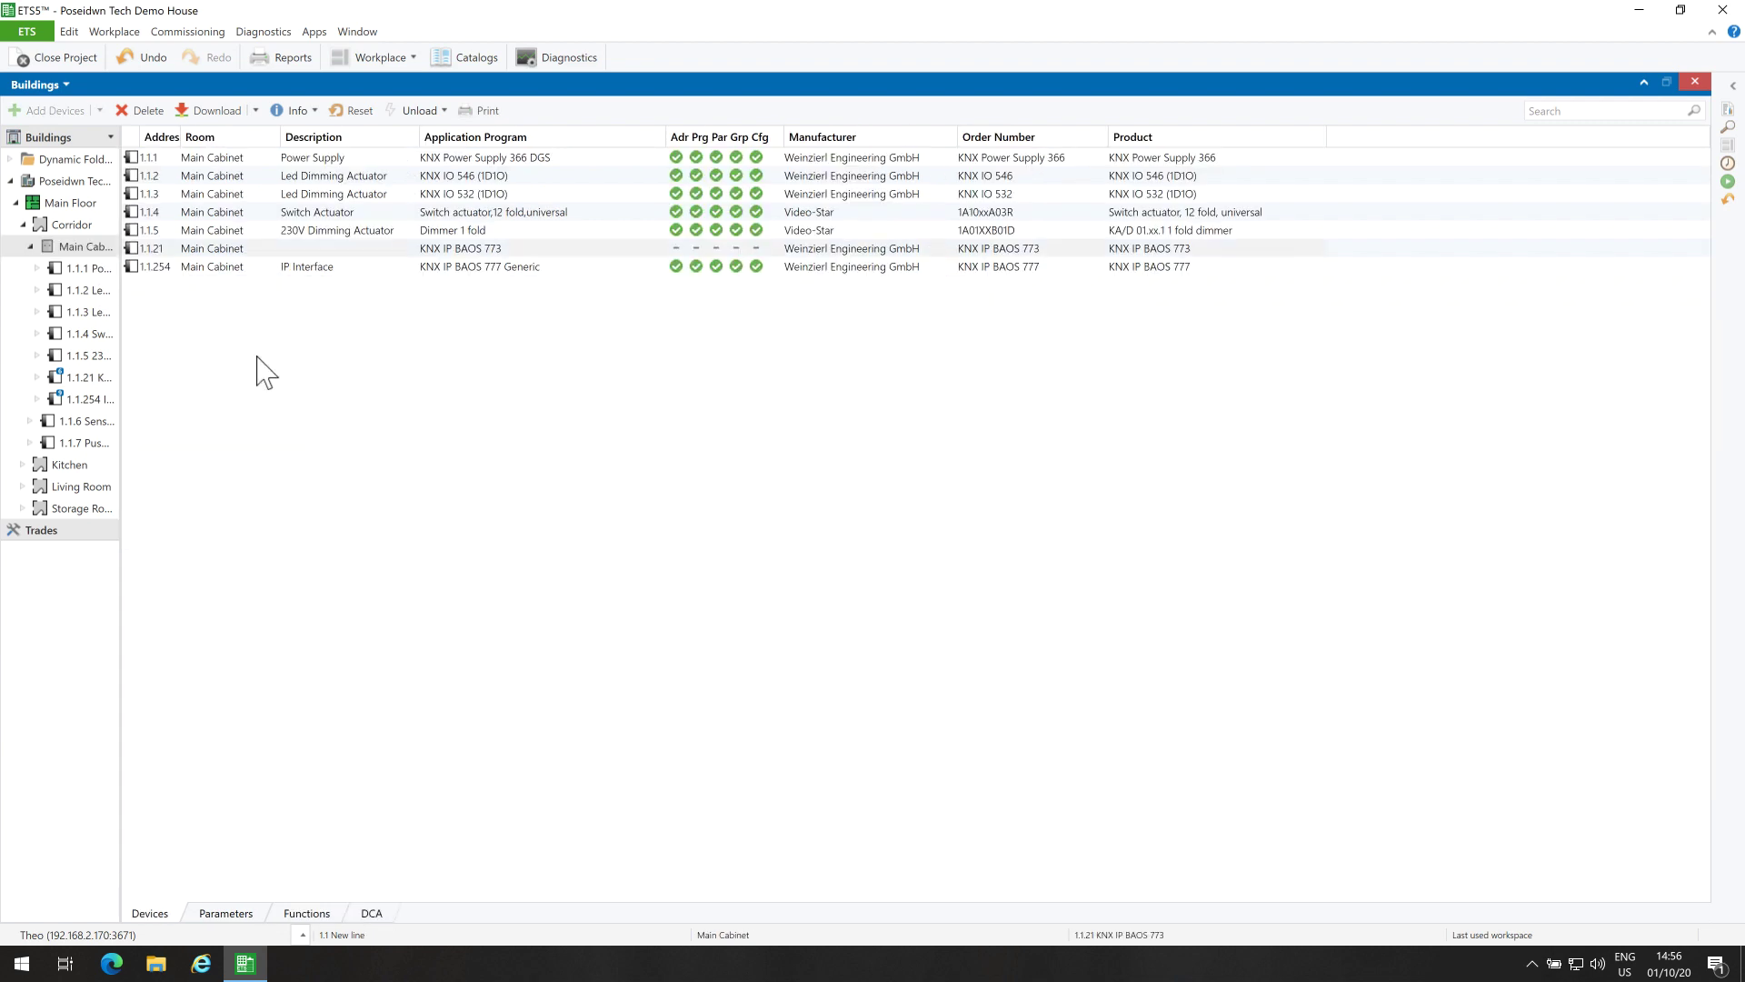
left_click(1169, 248)
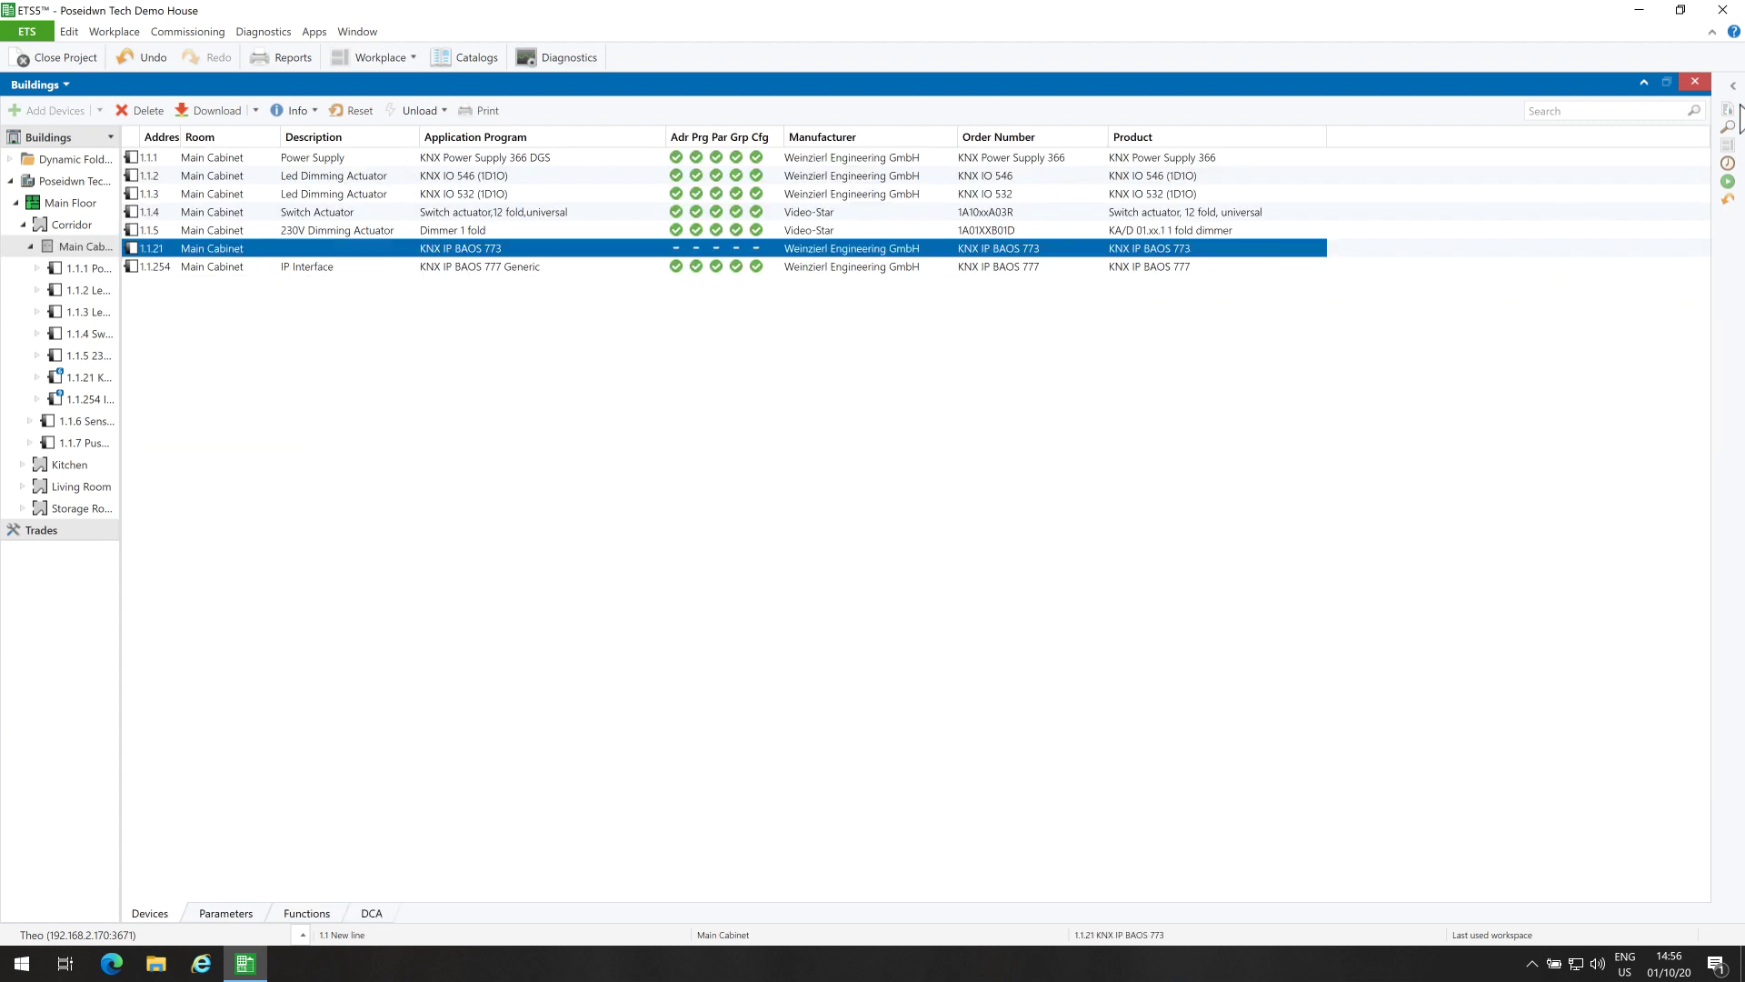
left_click(1735, 87)
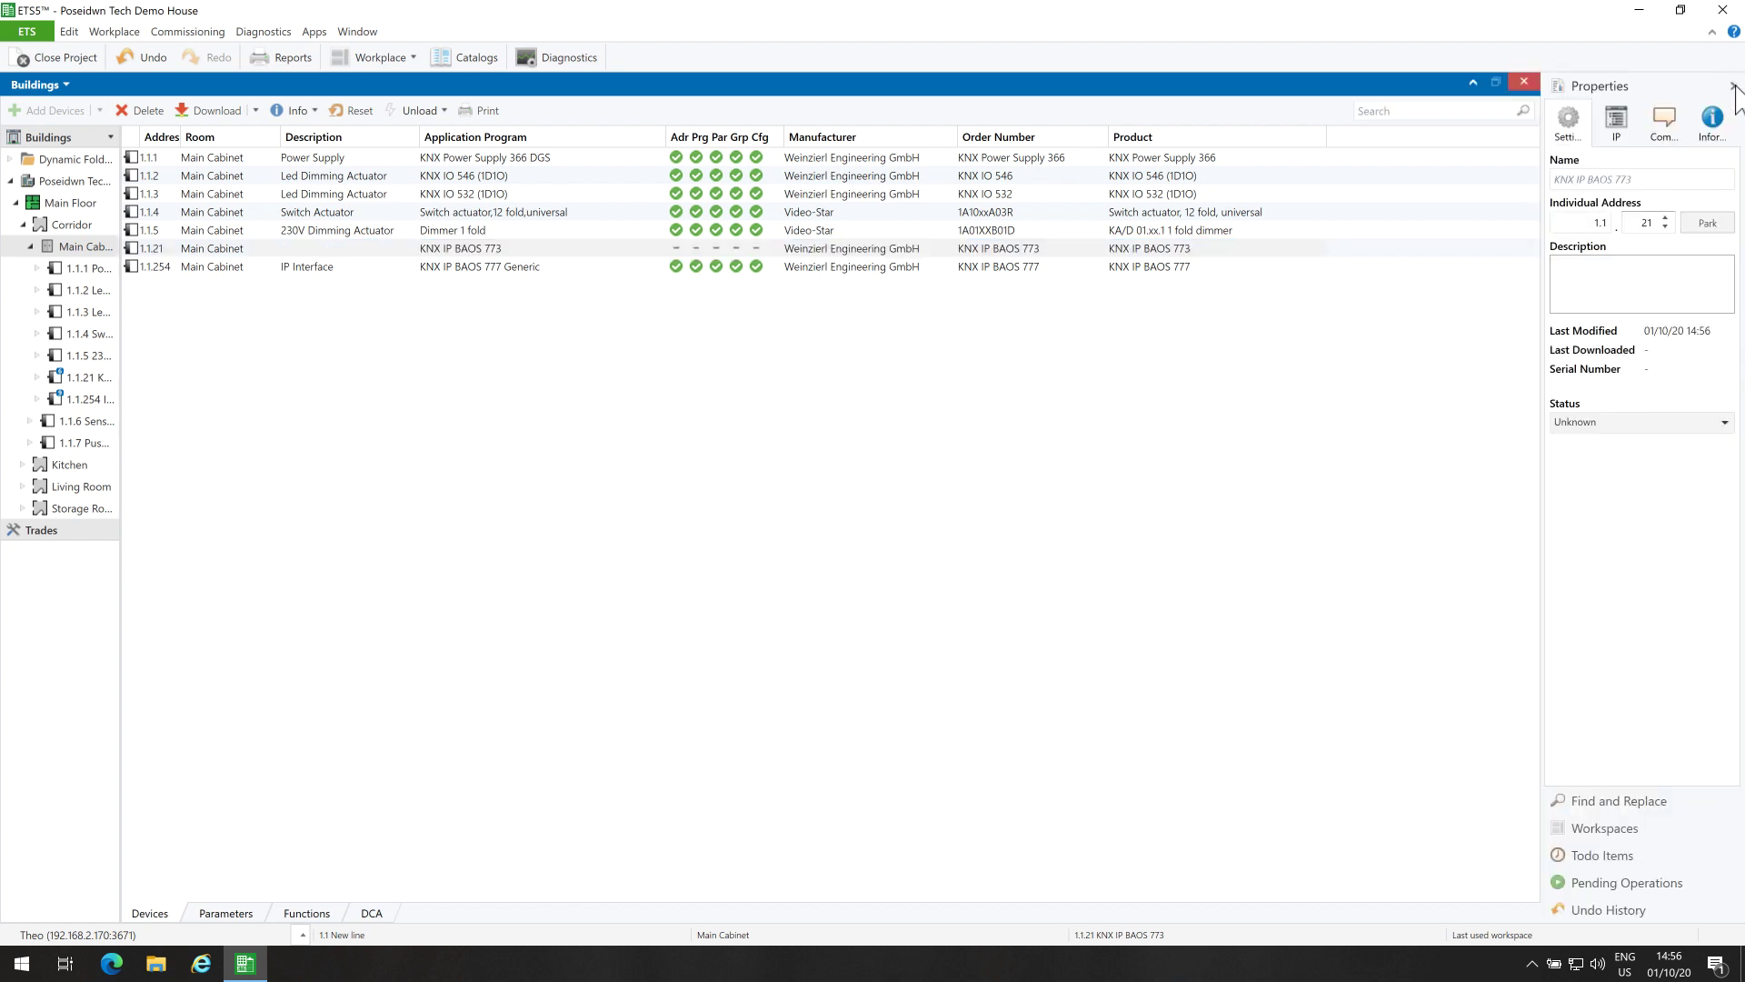
left_click(1648, 223)
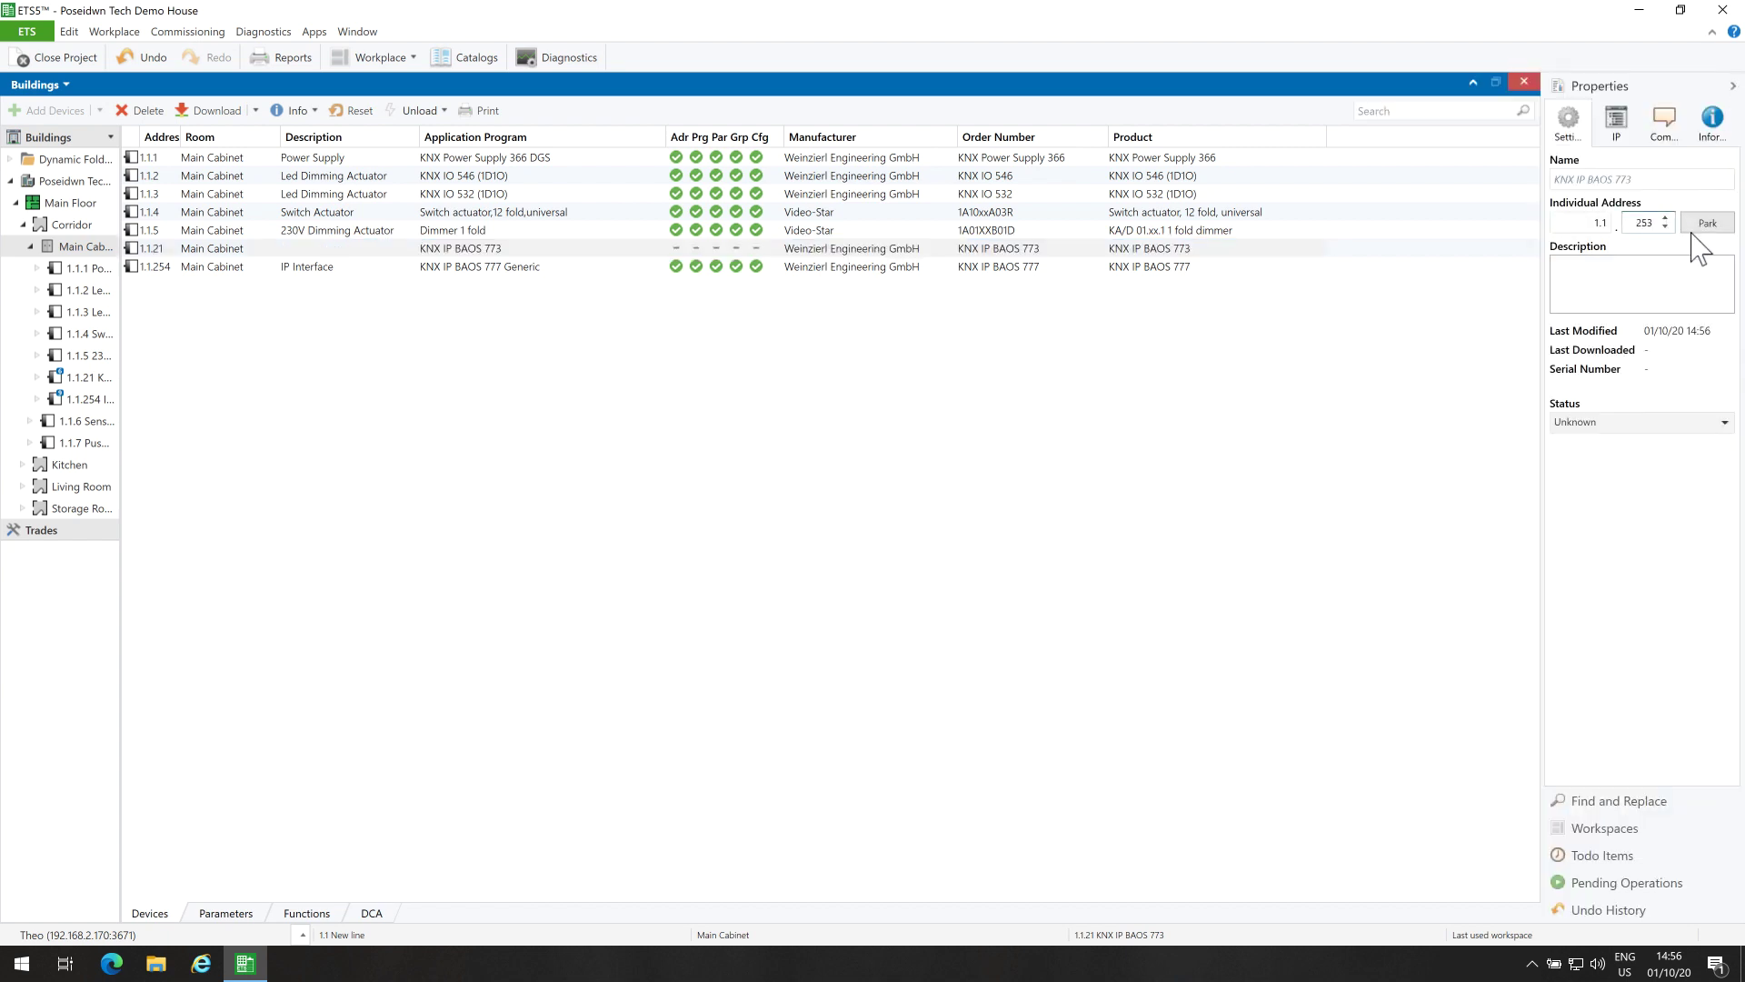
type("253")
Switch the BAOS 773 to a static IP address and enter its IP address, subnet mask and default gateway
left_click(1616, 123)
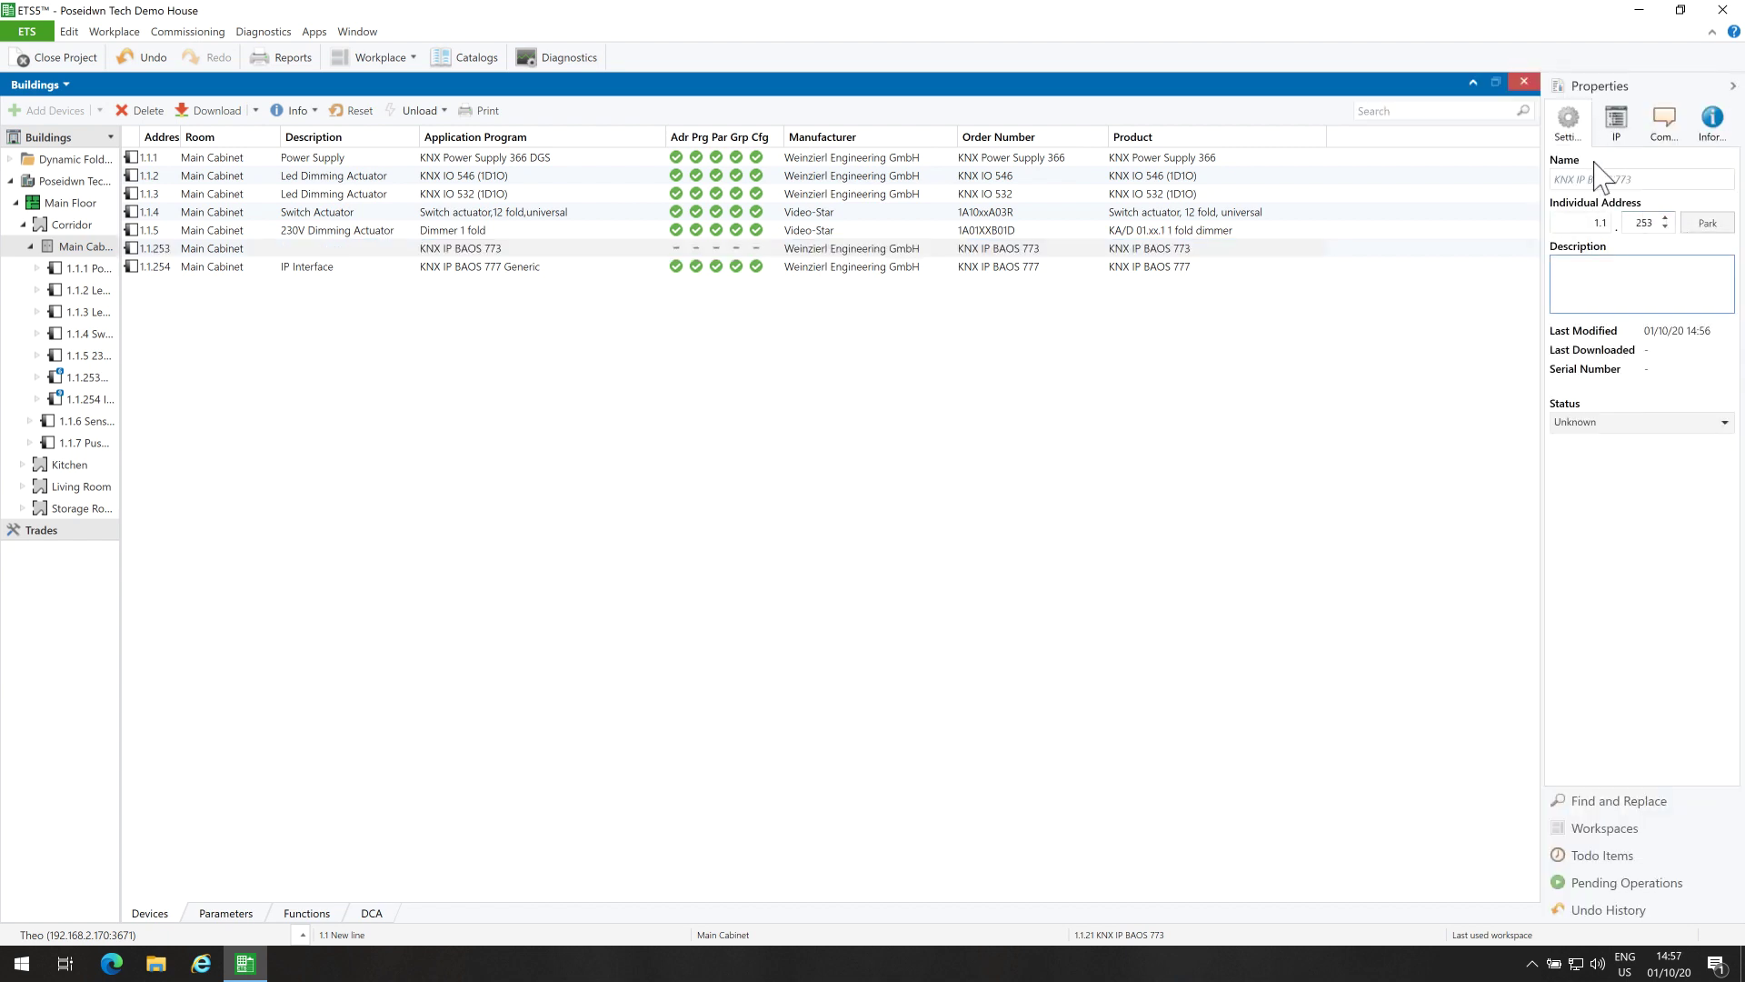
left_click(1558, 193)
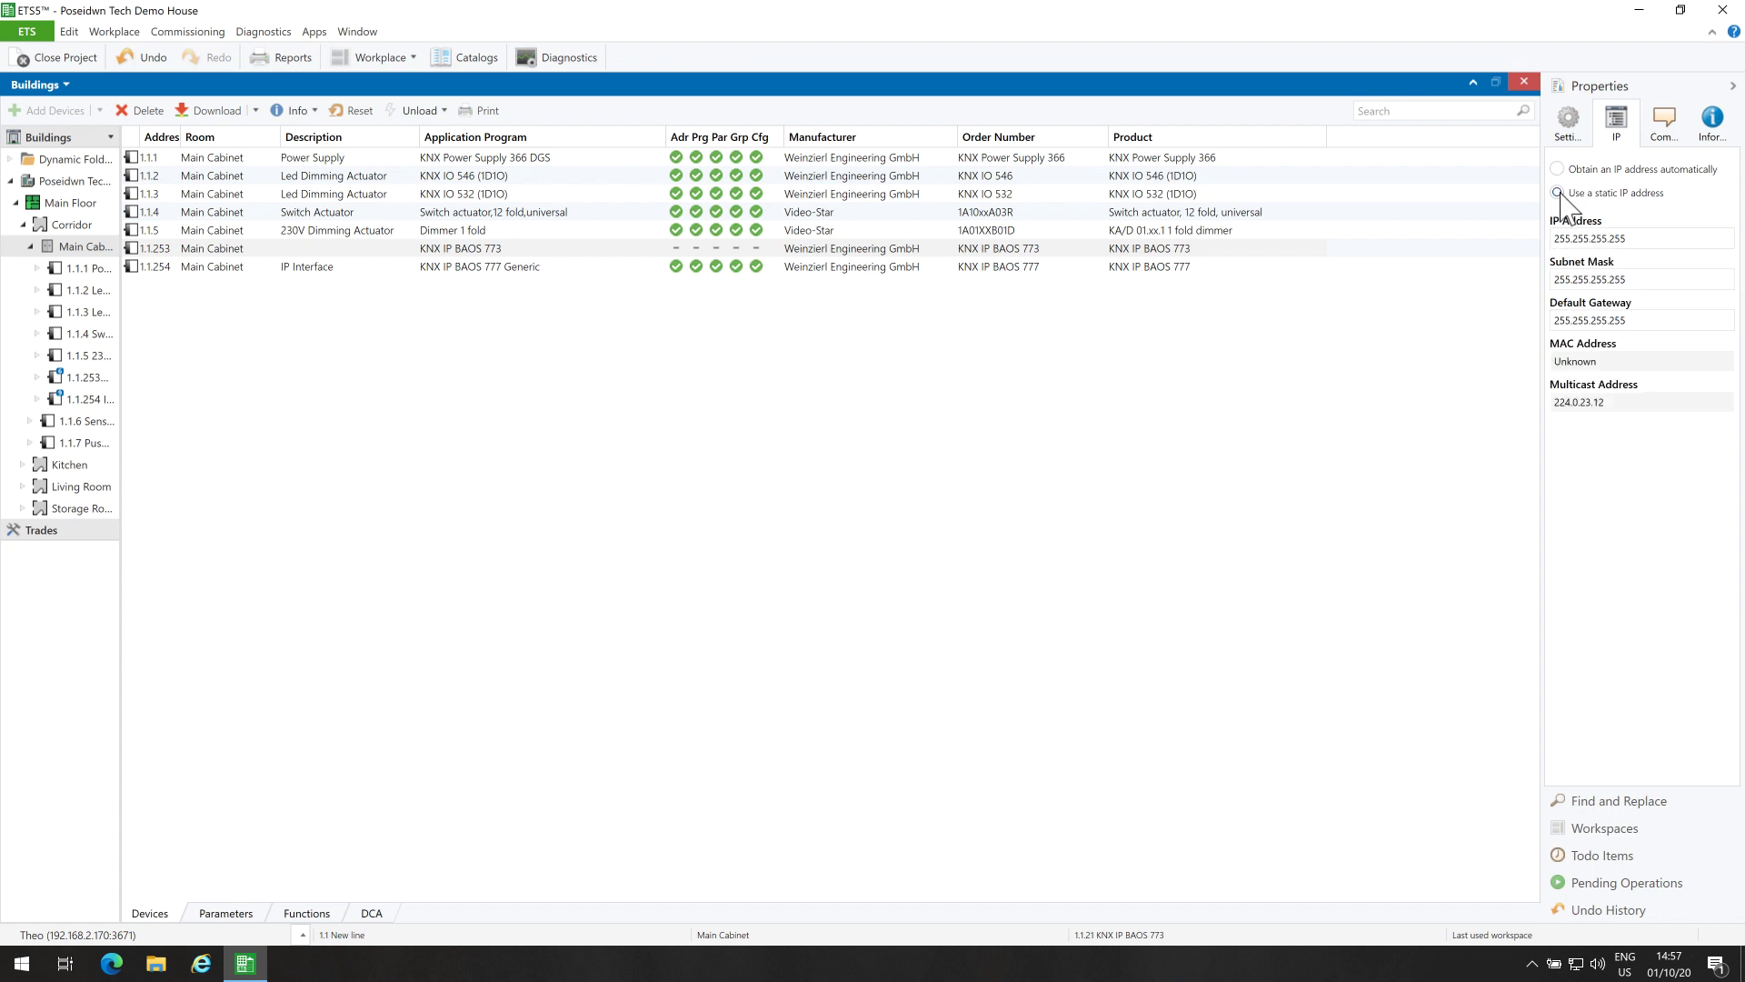
left_click(1647, 238)
type("19")
double_click(1642, 278)
triple_click(1646, 320)
type("192")
left_click(1569, 128)
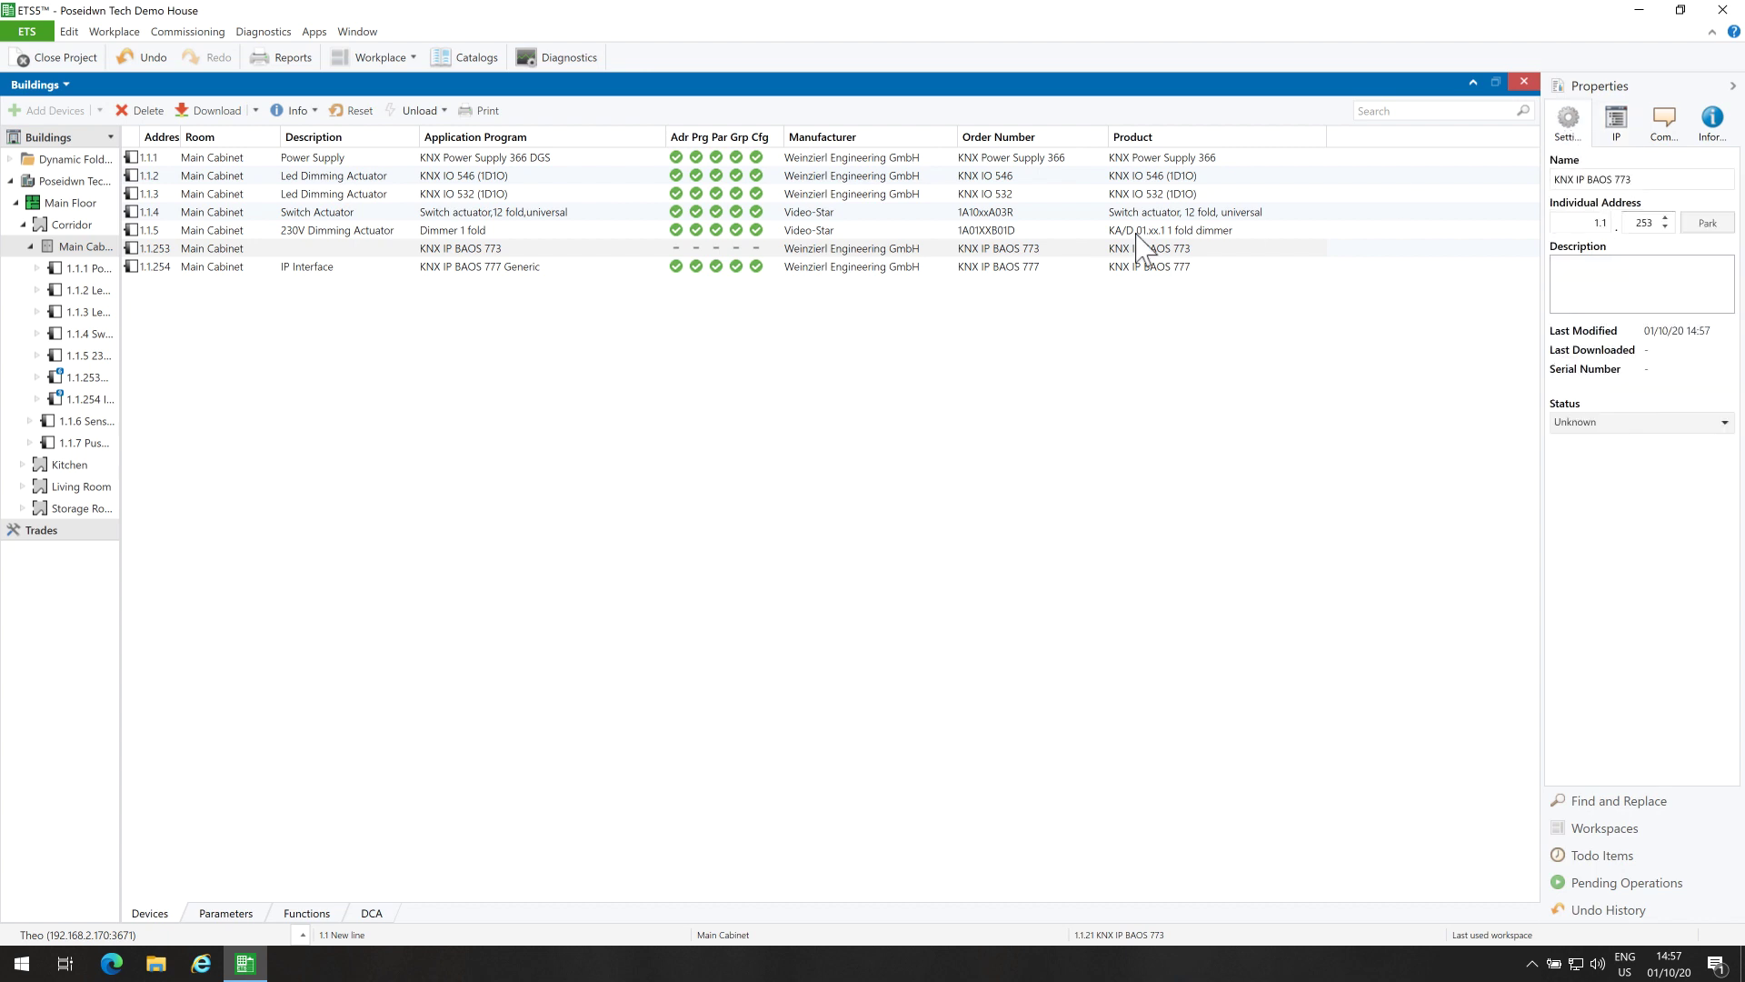
Set the description of the 1.1.253 KNX IP BAOS 773 to New IP Interface
left_click(320, 249)
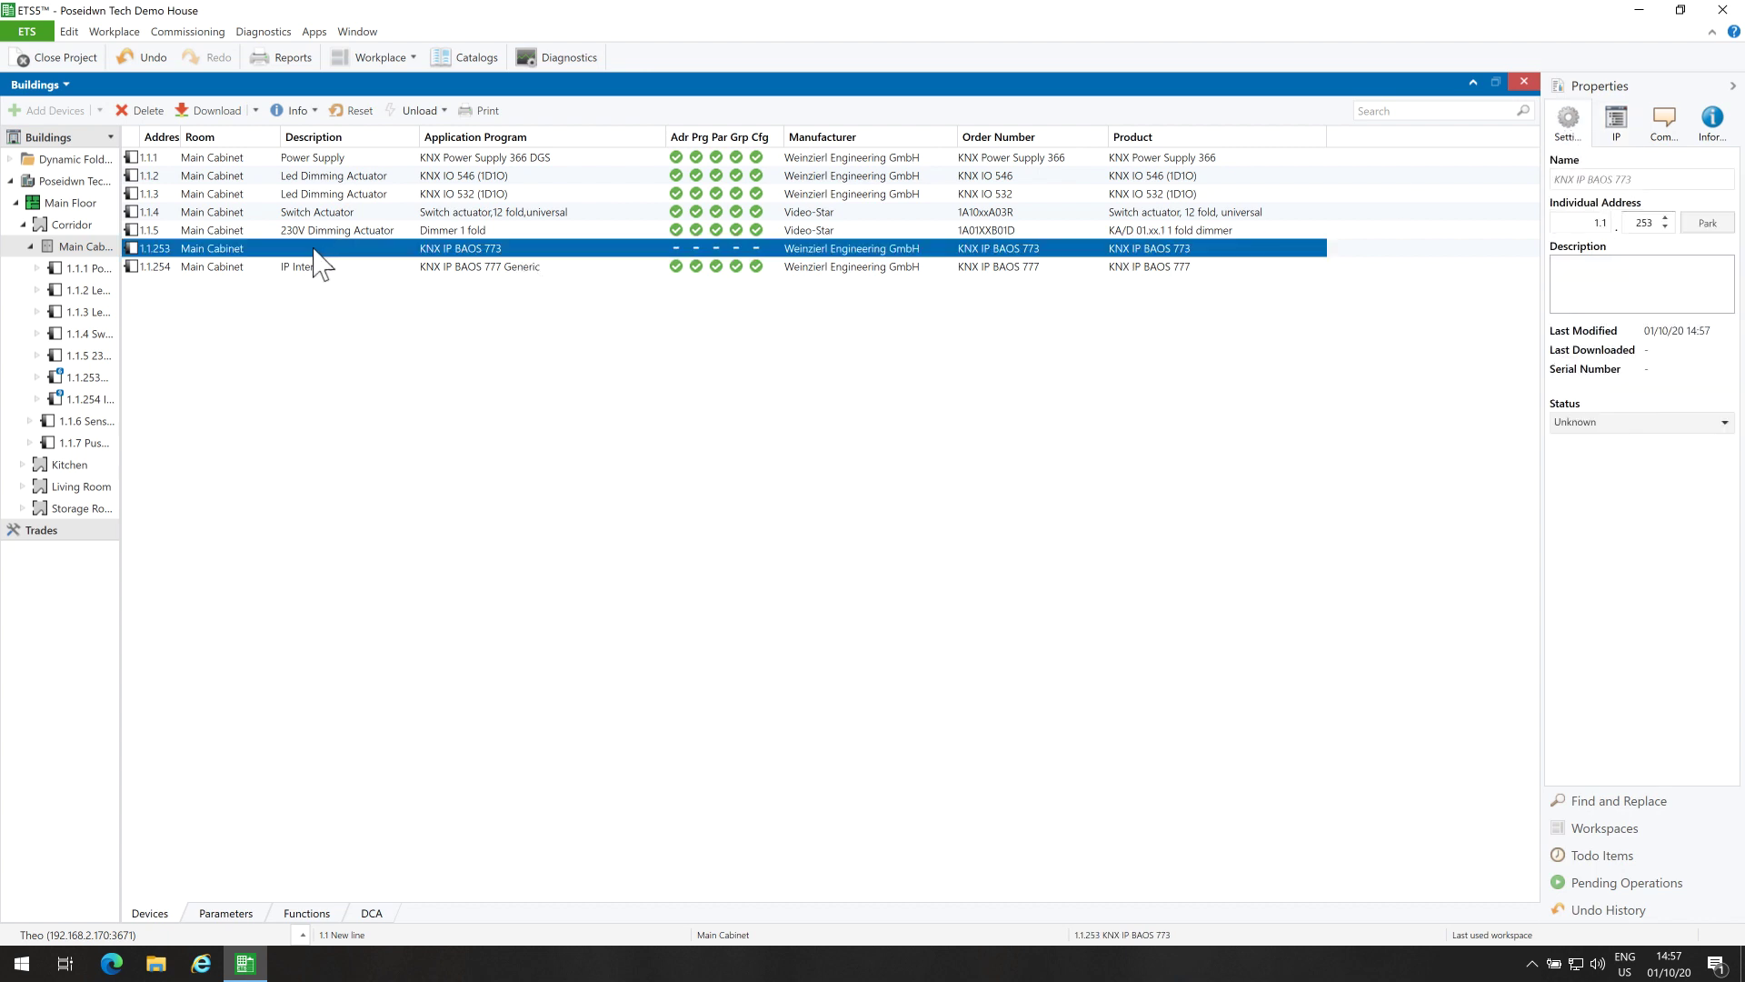
left_click(313, 249)
type("New IP Interface")
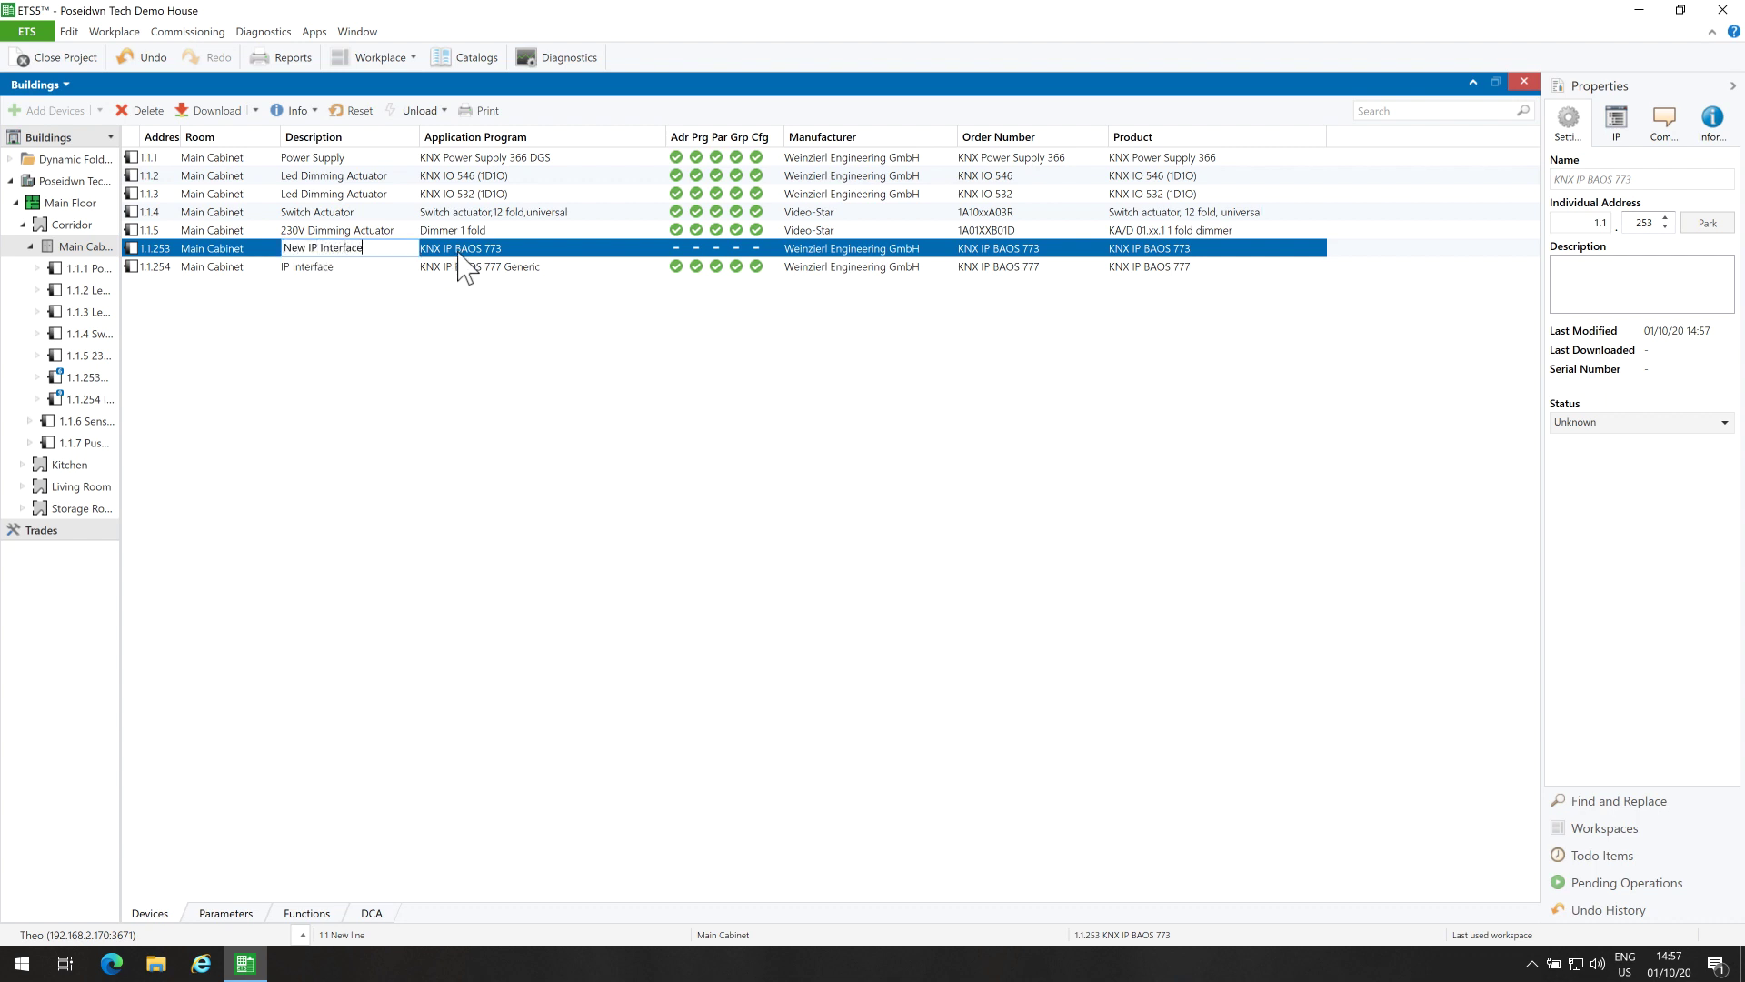
key("Return")
Perform a full download to the 1.1.253 KNX IP BAOS 773 and clear the history of completed operations
right_click(143, 247)
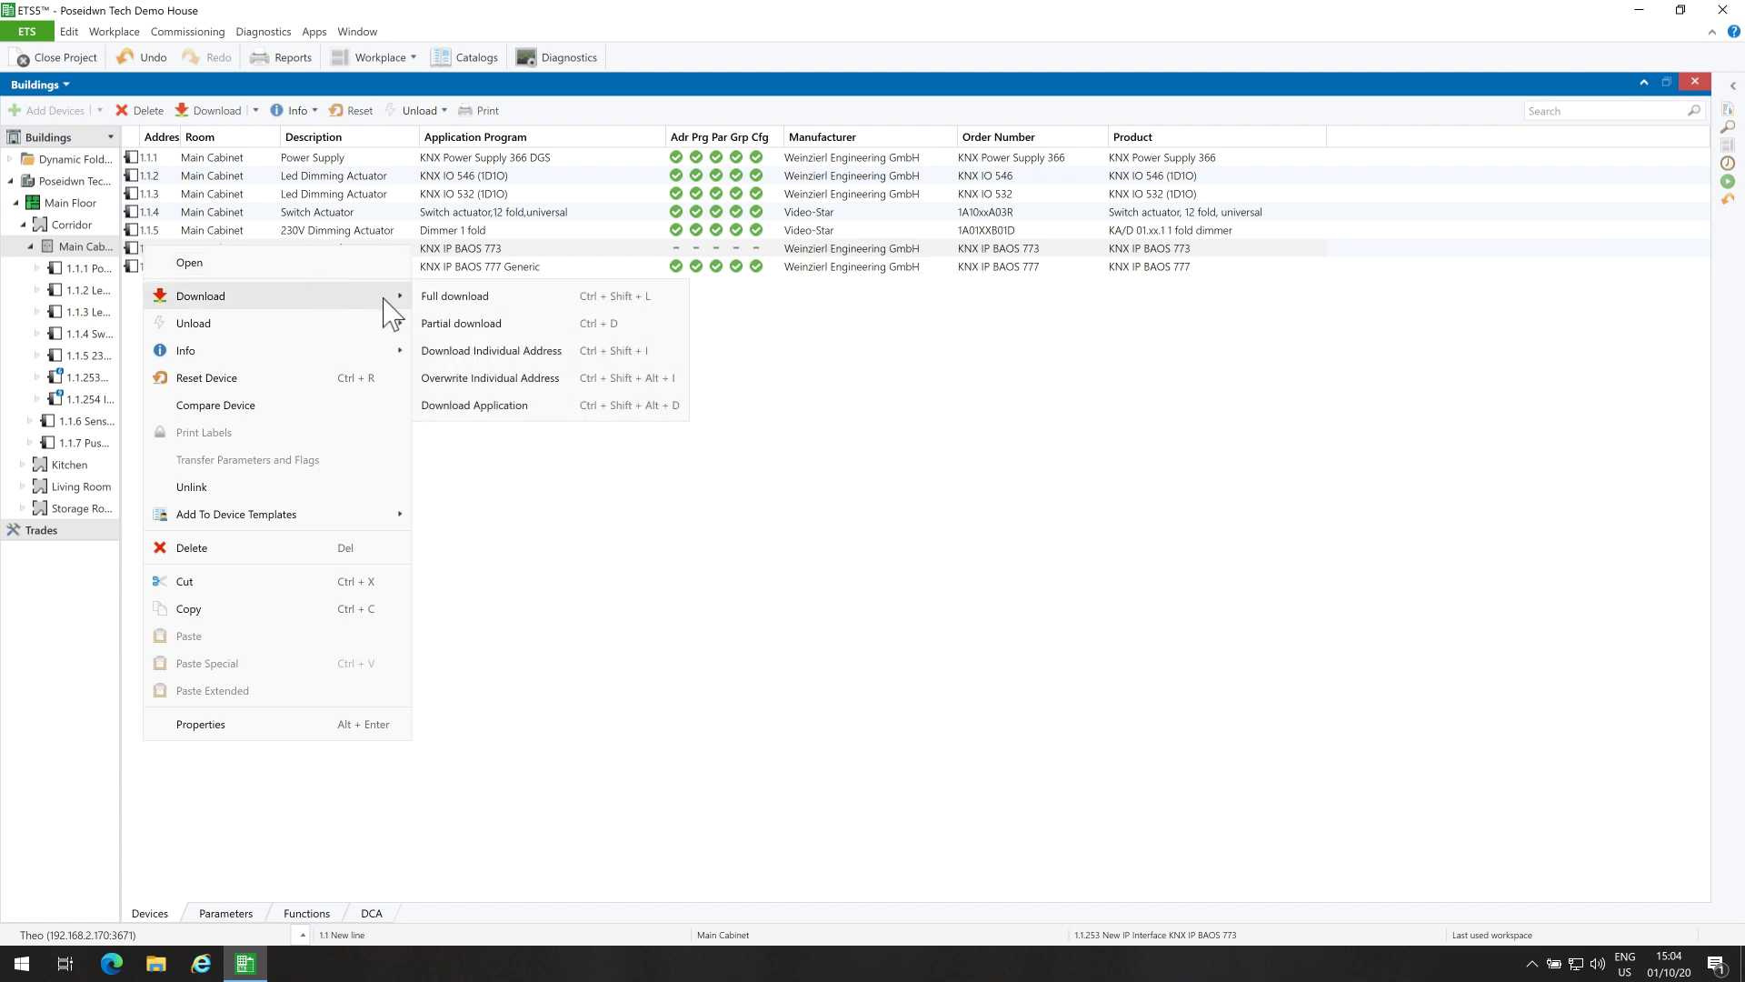
left_click(423, 300)
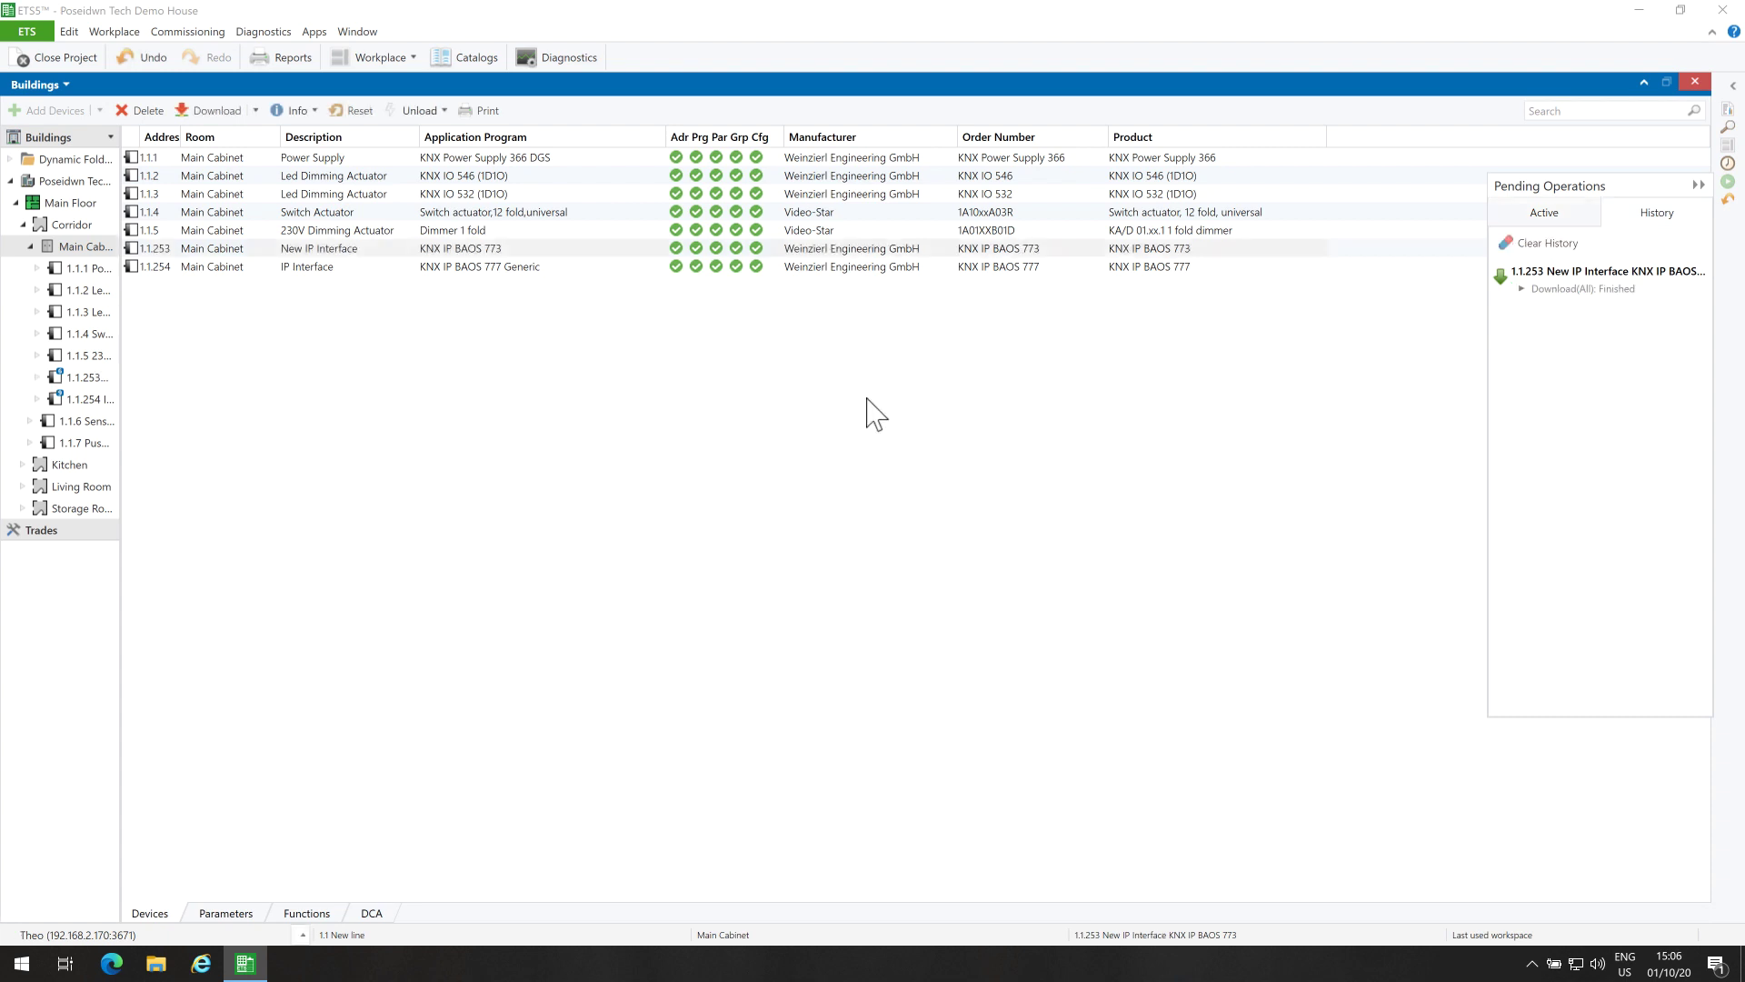
left_click(1563, 243)
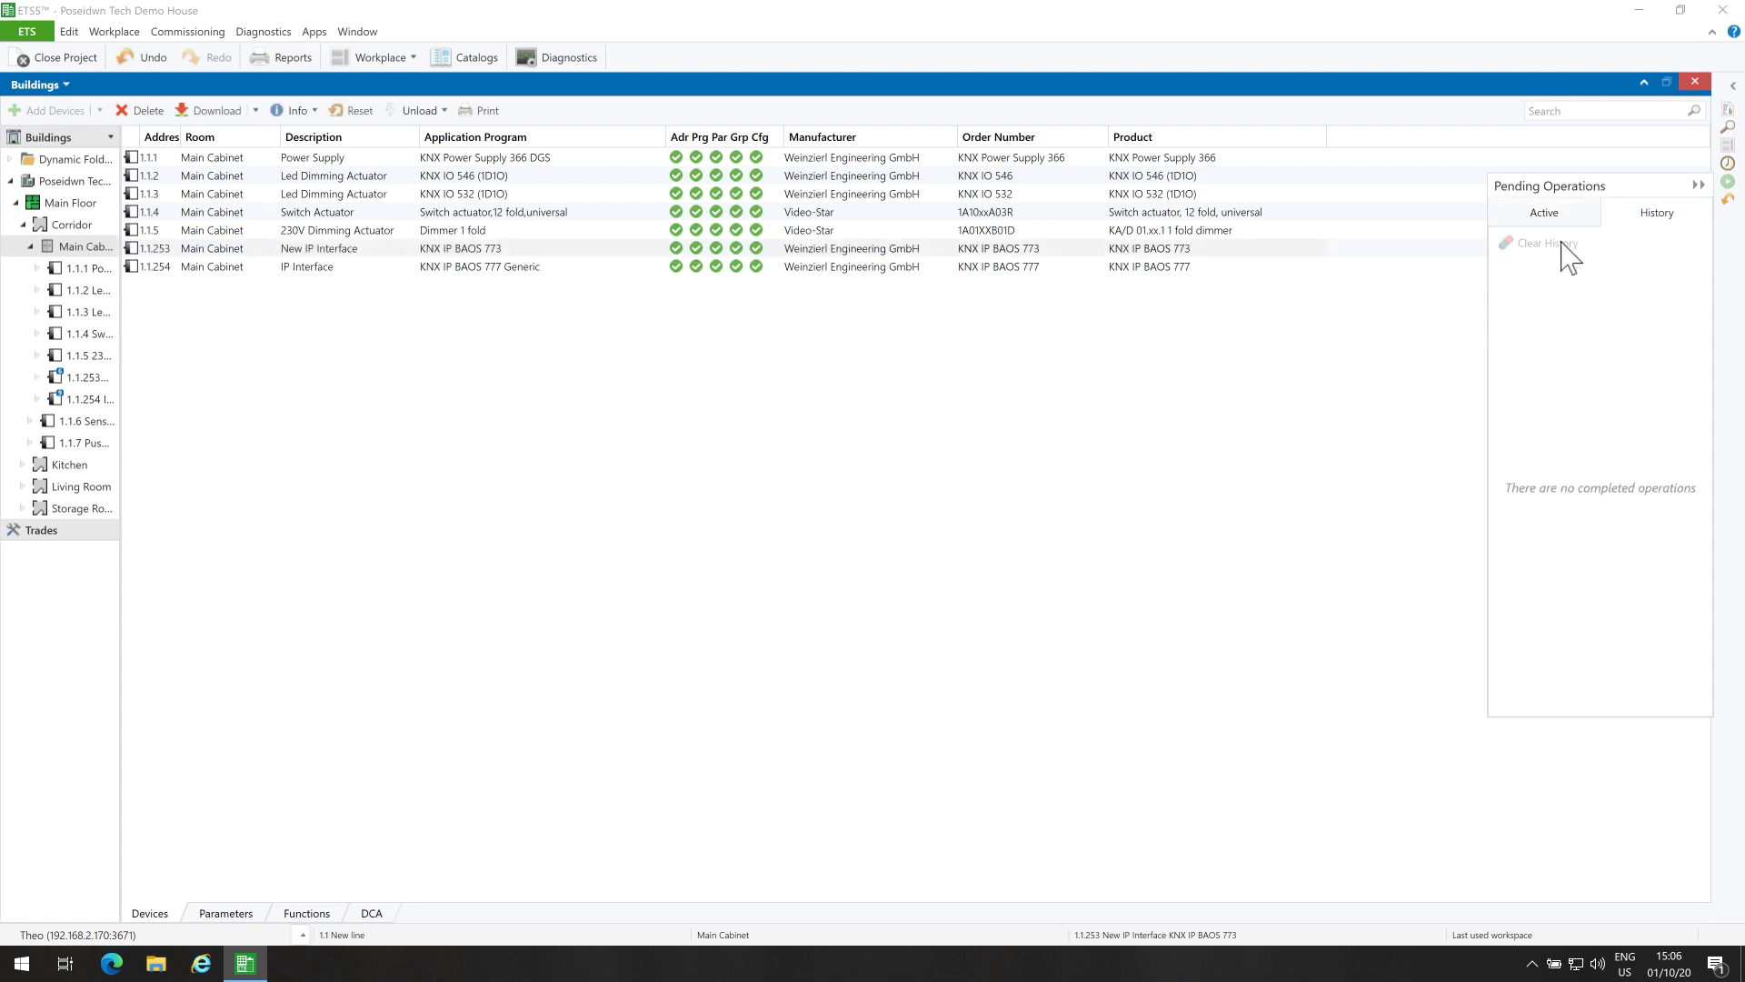